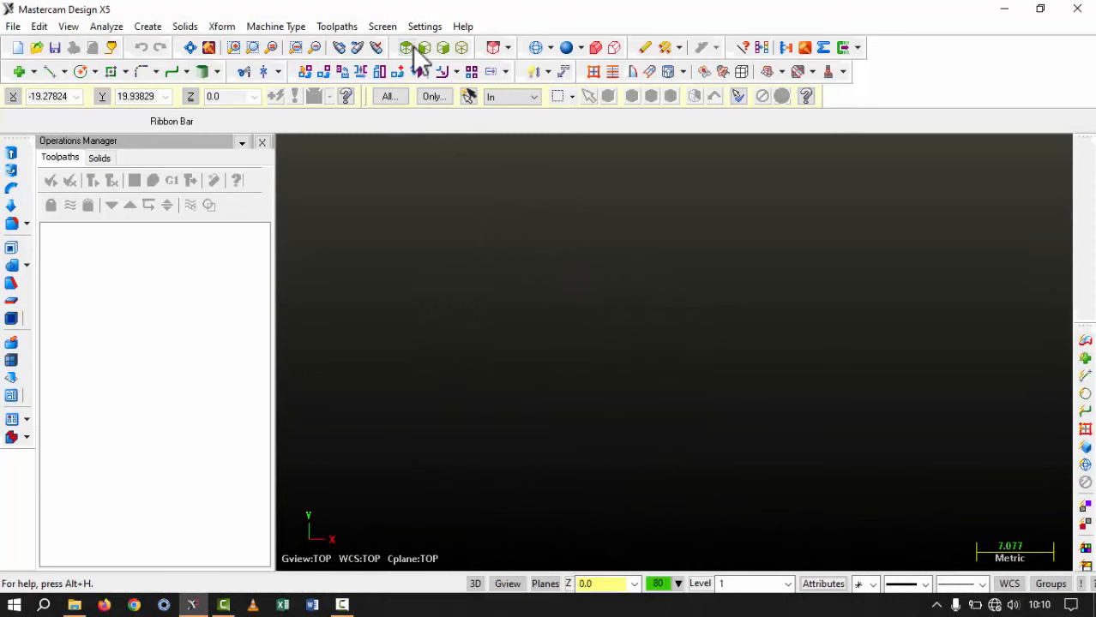
Open the STEP file "3D TOOLPATH FROM STEP.STP" from the Desktop.
{"action": "left_click", "coordinate": [38, 48]}
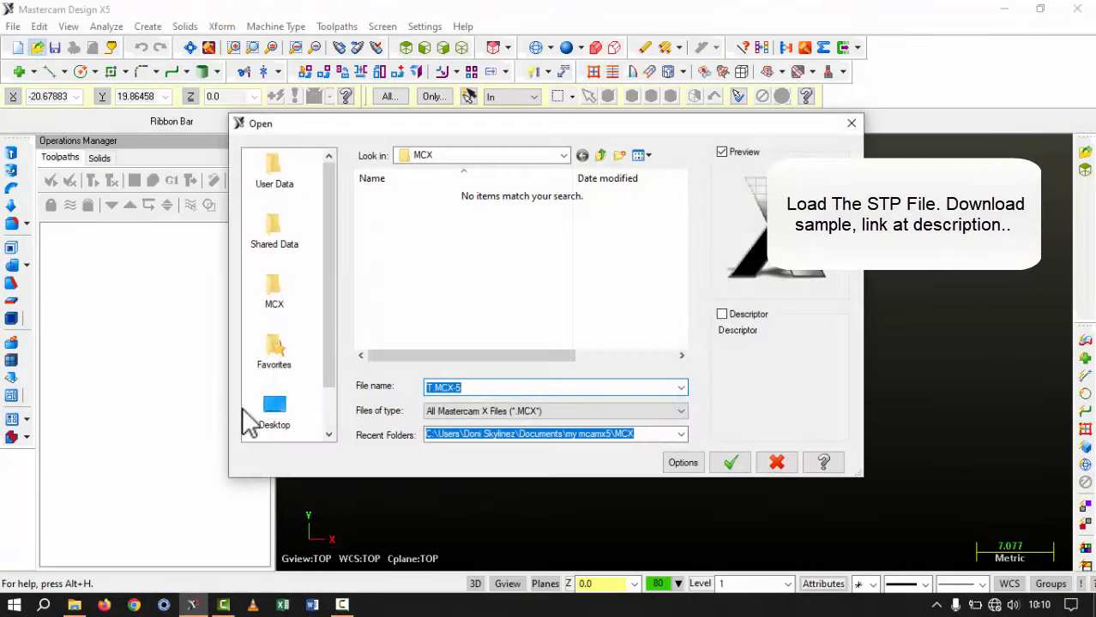
{"action": "left_click", "coordinate": [281, 422]}
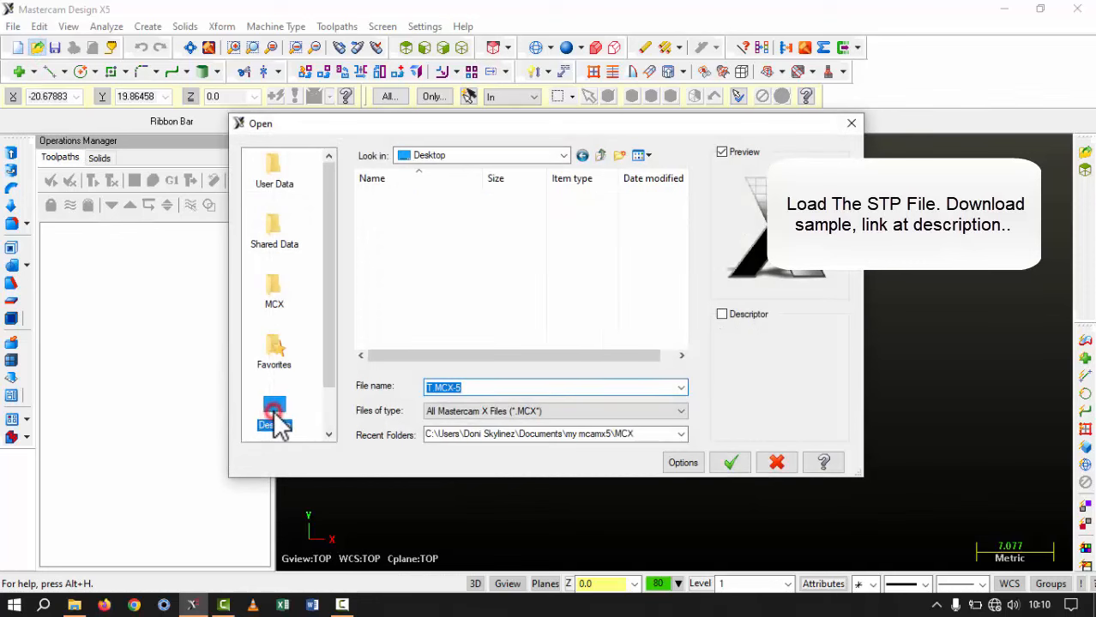
{"action": "left_click", "coordinate": [499, 410]}
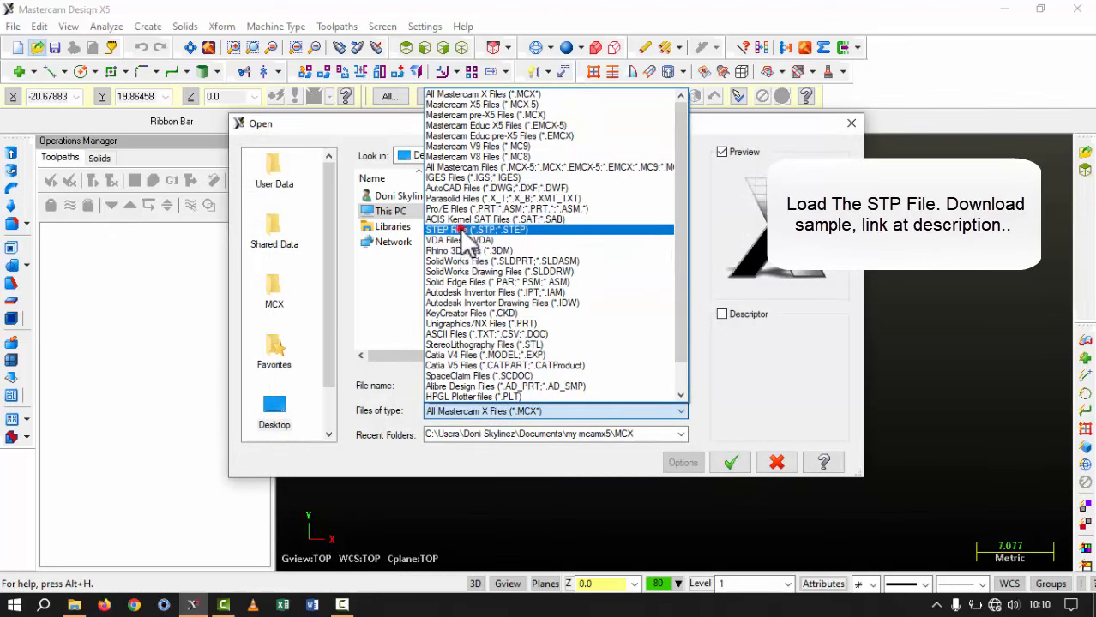
{"action": "left_click", "coordinate": [463, 231]}
{"action": "left_click", "coordinate": [405, 260]}
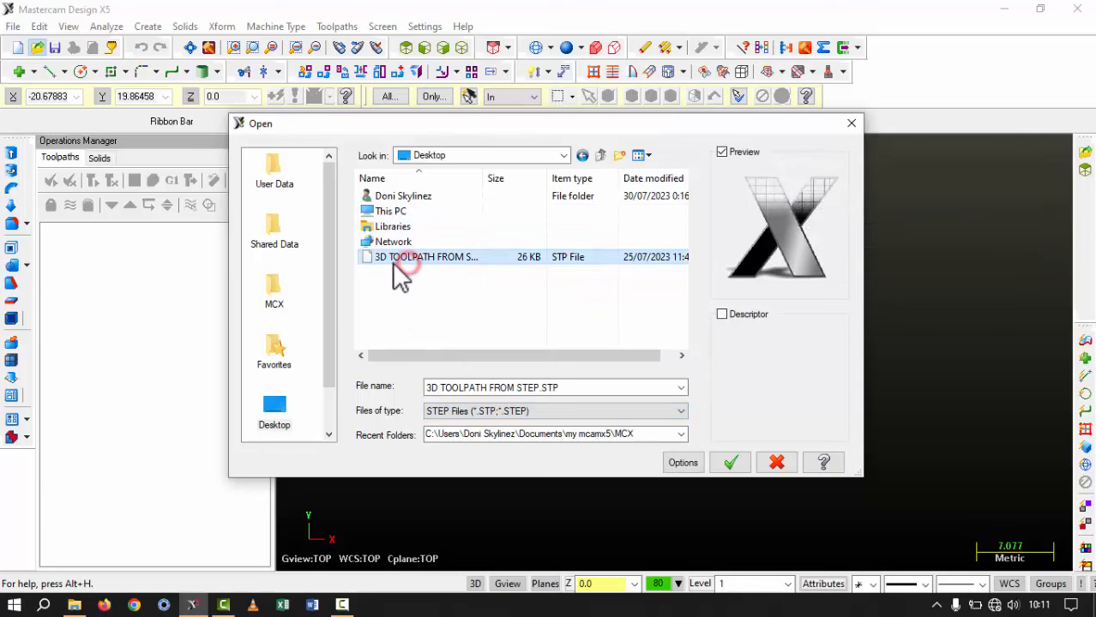
{"action": "left_click", "coordinate": [731, 462]}
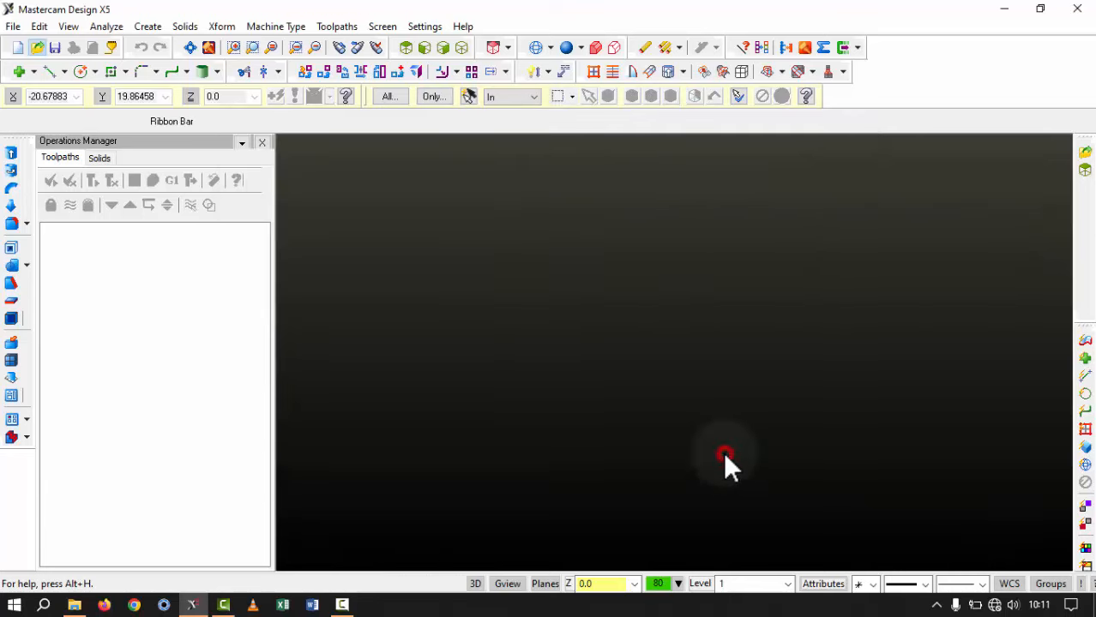
Shade the imported solid with the Brass material.
{"action": "left_click", "coordinate": [565, 48]}
{"action": "scroll", "coordinate": [591, 248], "scroll_direction": "down", "scroll_amount": 1}
{"action": "left_click", "coordinate": [581, 48]}
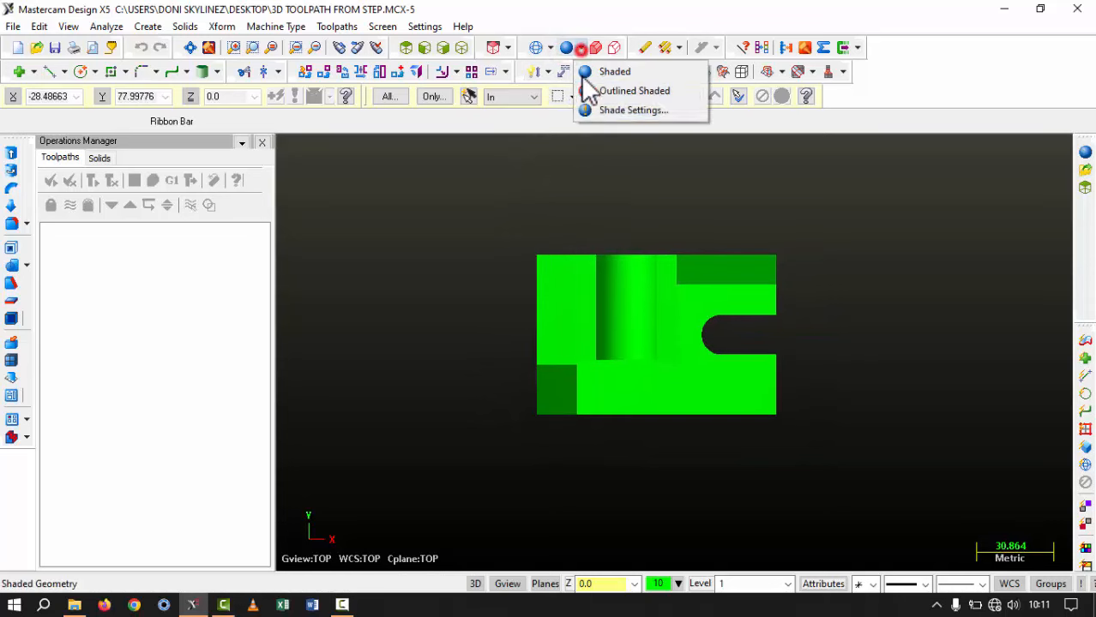
{"action": "left_click", "coordinate": [601, 112]}
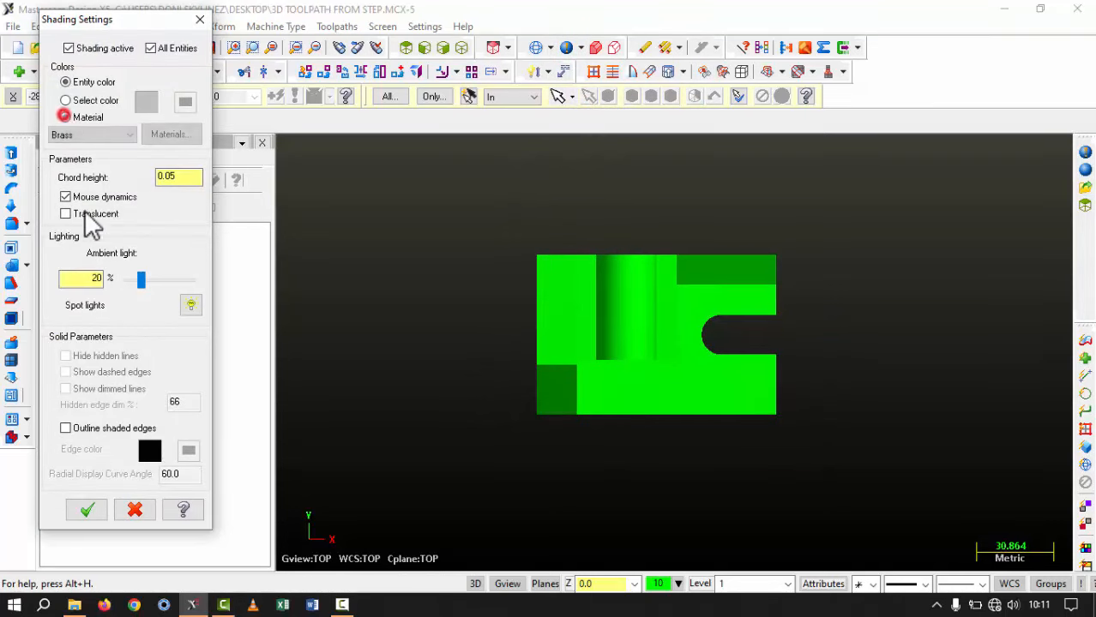
{"action": "left_click", "coordinate": [89, 512]}
{"action": "mouse_move", "coordinate": [463, 443]}
{"action": "middle_mouse_down"}
{"action": "mouse_move", "coordinate": [543, 343]}
{"action": "mouse_move", "coordinate": [660, 390]}
{"action": "mouse_move", "coordinate": [477, 421]}
{"action": "mouse_move", "coordinate": [678, 417]}
{"action": "mouse_move", "coordinate": [665, 396]}
{"action": "mouse_move", "coordinate": [675, 281]}
{"action": "mouse_move", "coordinate": [668, 325]}
{"action": "mouse_move", "coordinate": [706, 342]}
{"action": "mouse_move", "coordinate": [727, 324]}
{"action": "mouse_move", "coordinate": [702, 343]}
{"action": "middle_mouse_up"}
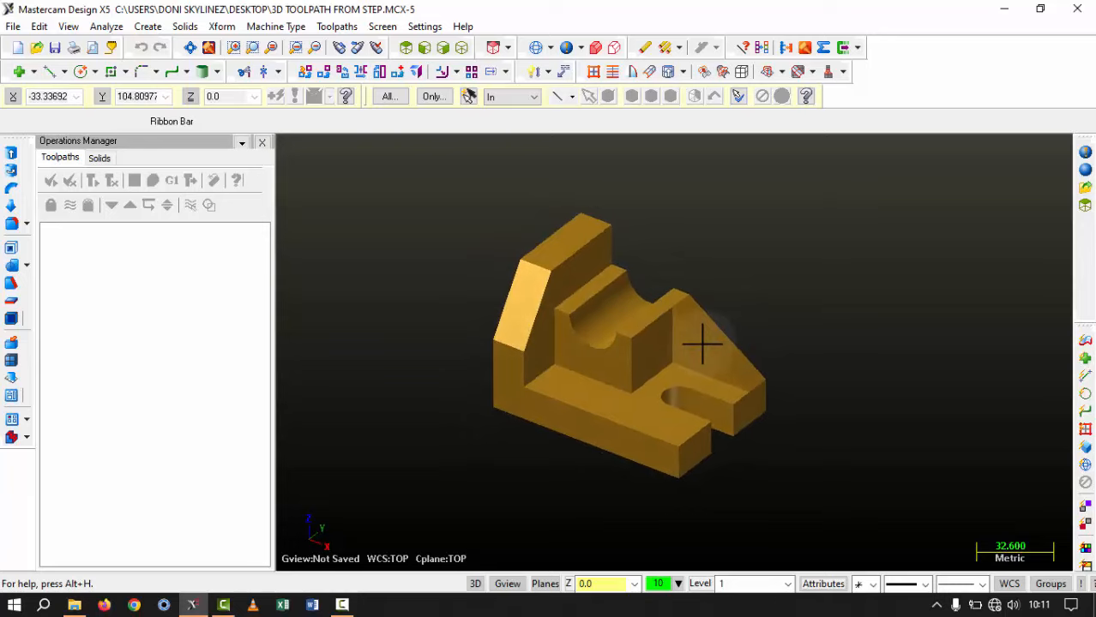
{"action": "scroll", "coordinate": [680, 396], "scroll_direction": "up", "scroll_amount": 2}
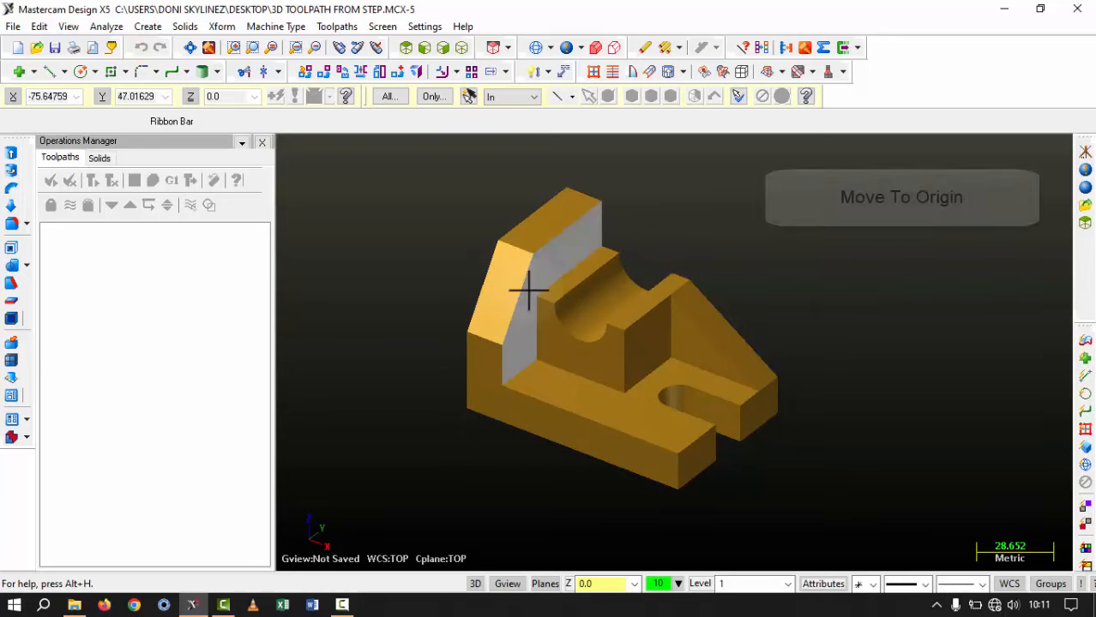
Move the solid to the origin by the lower corner of its base below the sloped back wall, using the coordinate axes as reference.
{"action": "key", "text": "F9"}
{"action": "scroll", "coordinate": [632, 336], "scroll_direction": "down", "scroll_amount": 2}
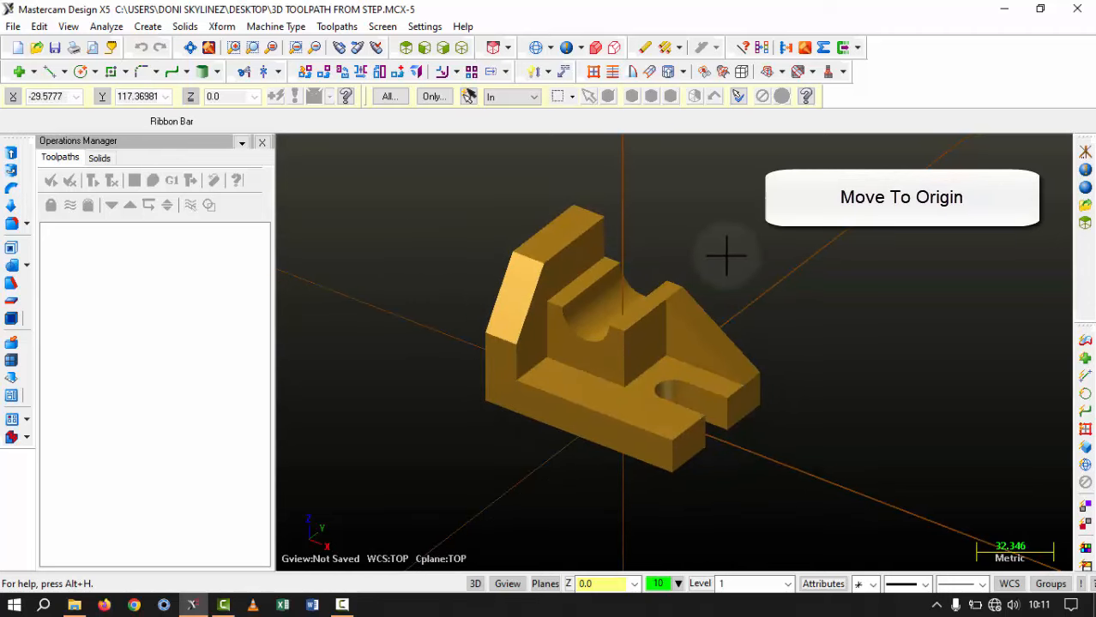
{"action": "left_click", "coordinate": [404, 72]}
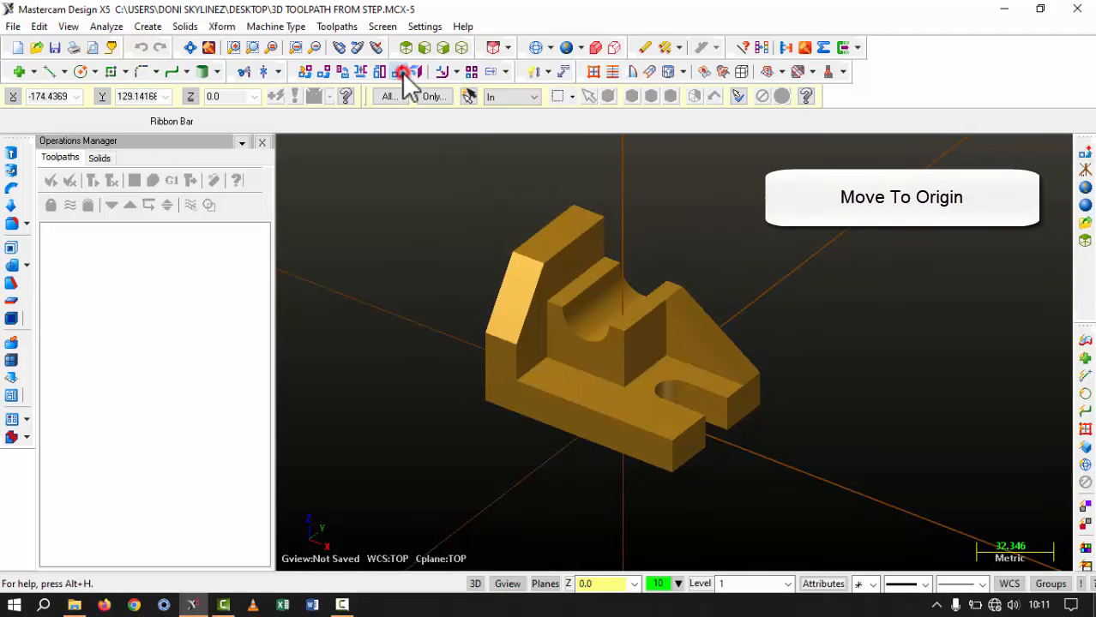
{"action": "left_click", "coordinate": [487, 400]}
{"action": "scroll", "coordinate": [519, 386], "scroll_direction": "down", "scroll_amount": 4}
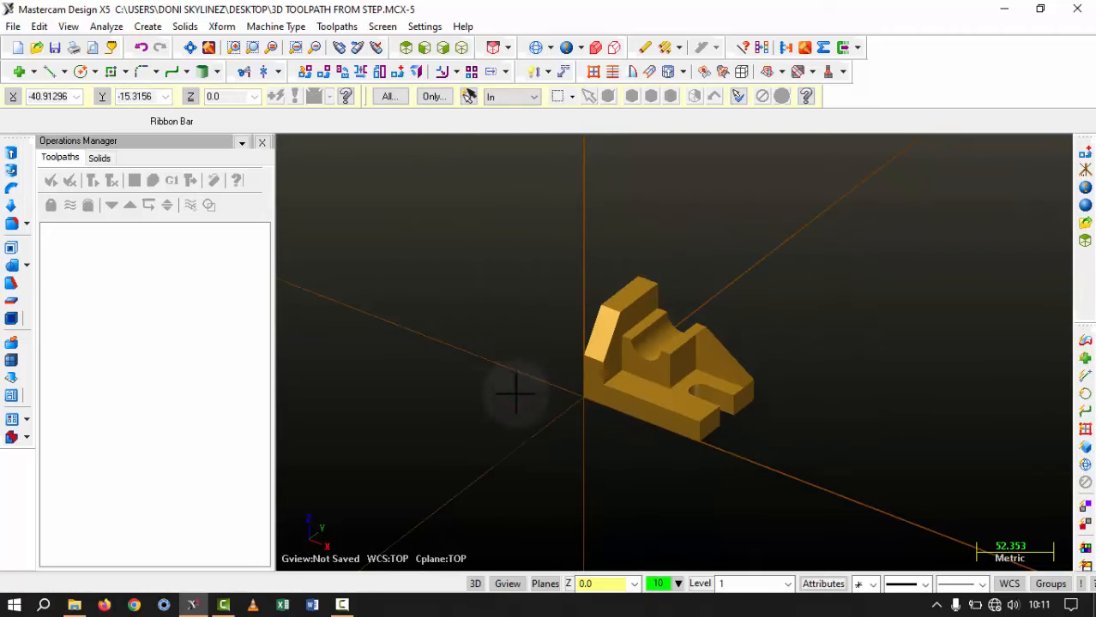
{"action": "scroll", "coordinate": [771, 356], "scroll_direction": "up", "scroll_amount": 4}
{"action": "scroll", "coordinate": [457, 401], "scroll_direction": "down", "scroll_amount": 2}
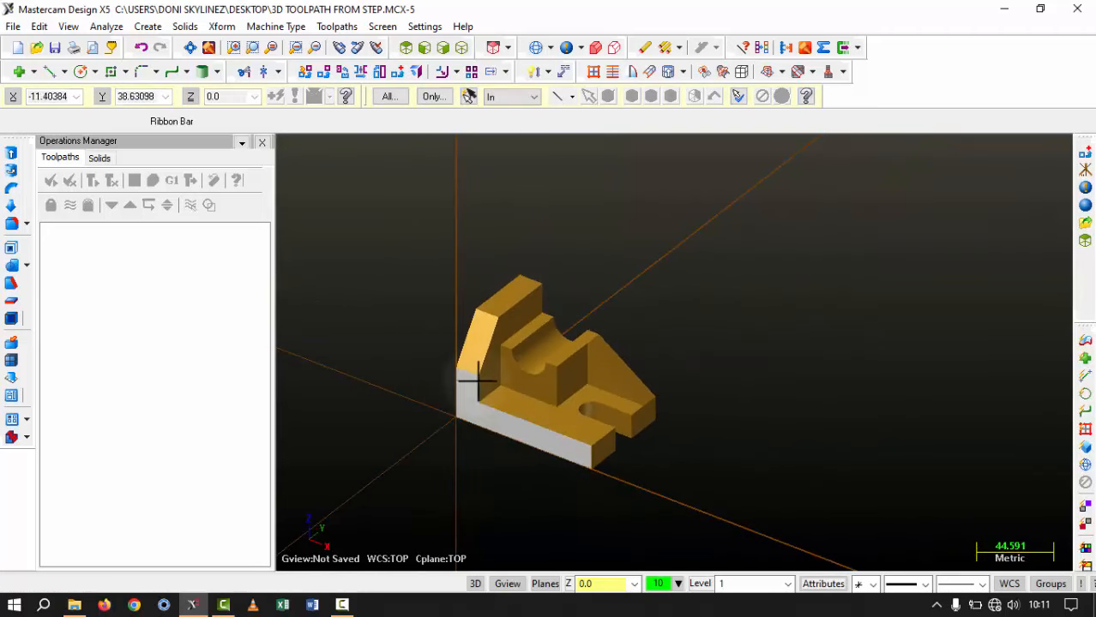
{"action": "key", "text": "F9"}
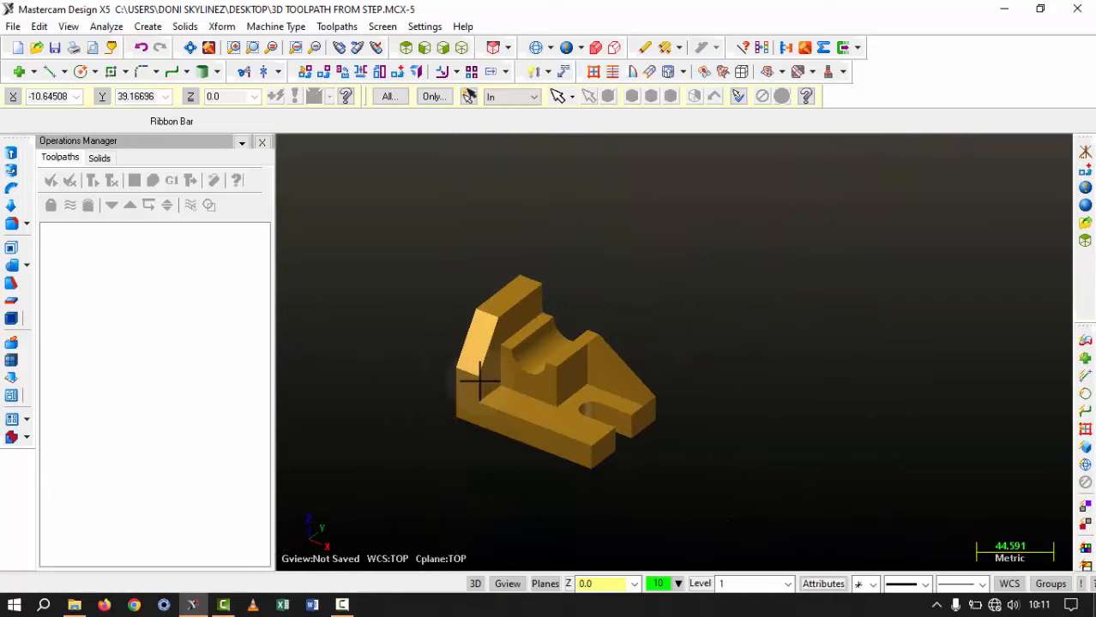
{"action": "scroll", "coordinate": [474, 480], "scroll_direction": "up", "scroll_amount": 2}
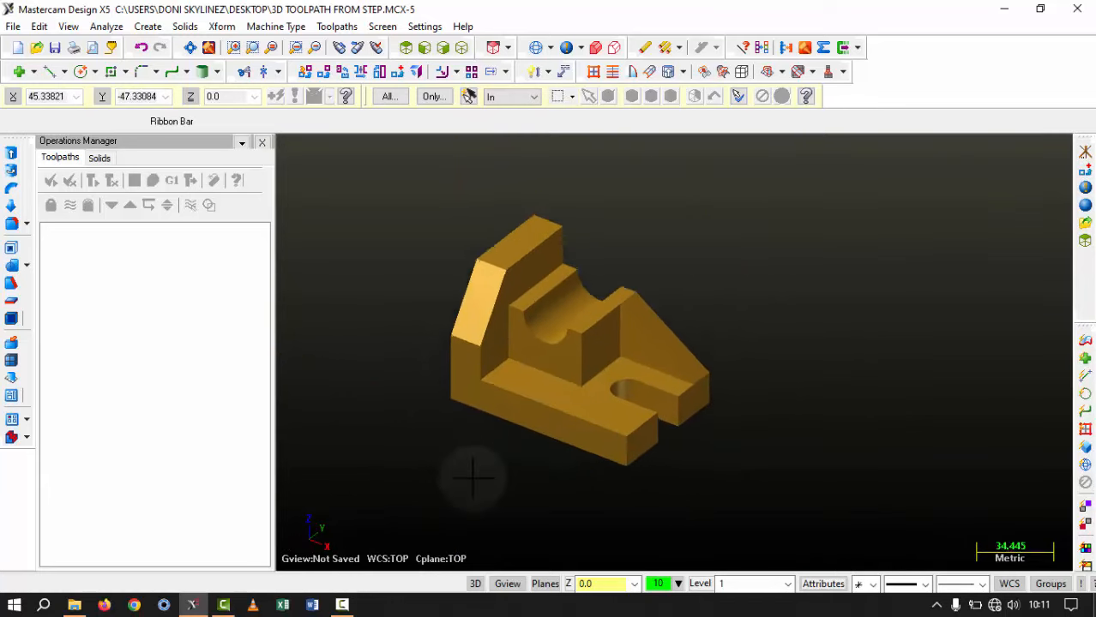
Dimension the length of the base's lower long edge with a smart dimension placed outside the part.
{"action": "left_click", "coordinate": [532, 73]}
{"action": "scroll", "coordinate": [573, 486], "scroll_direction": "up", "scroll_amount": 2}
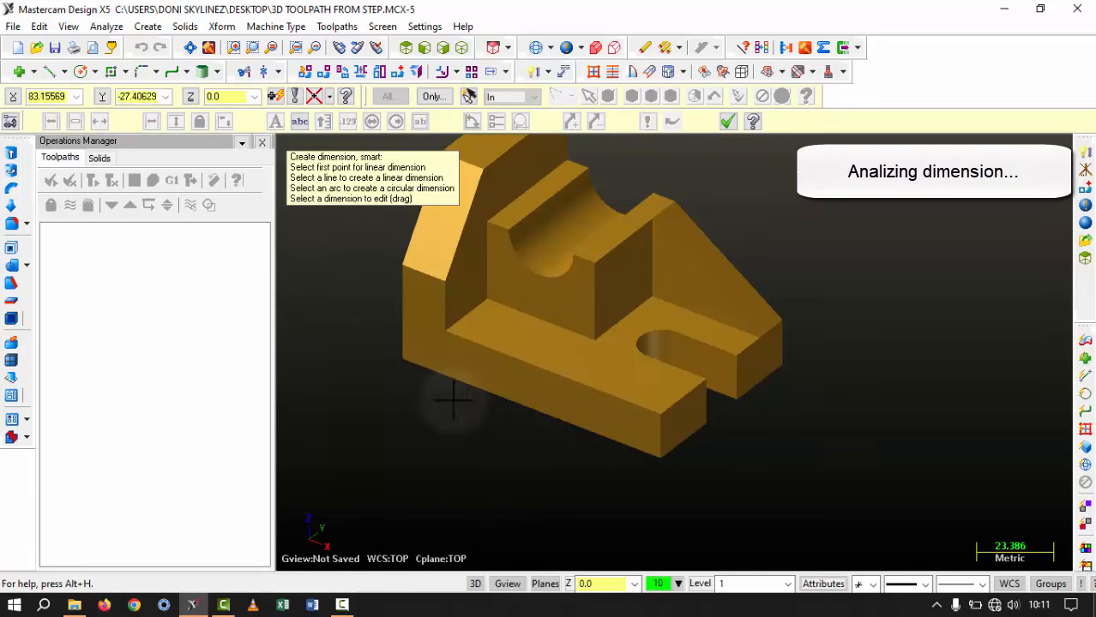
{"action": "left_click", "coordinate": [404, 363]}
{"action": "left_click", "coordinate": [659, 458]}
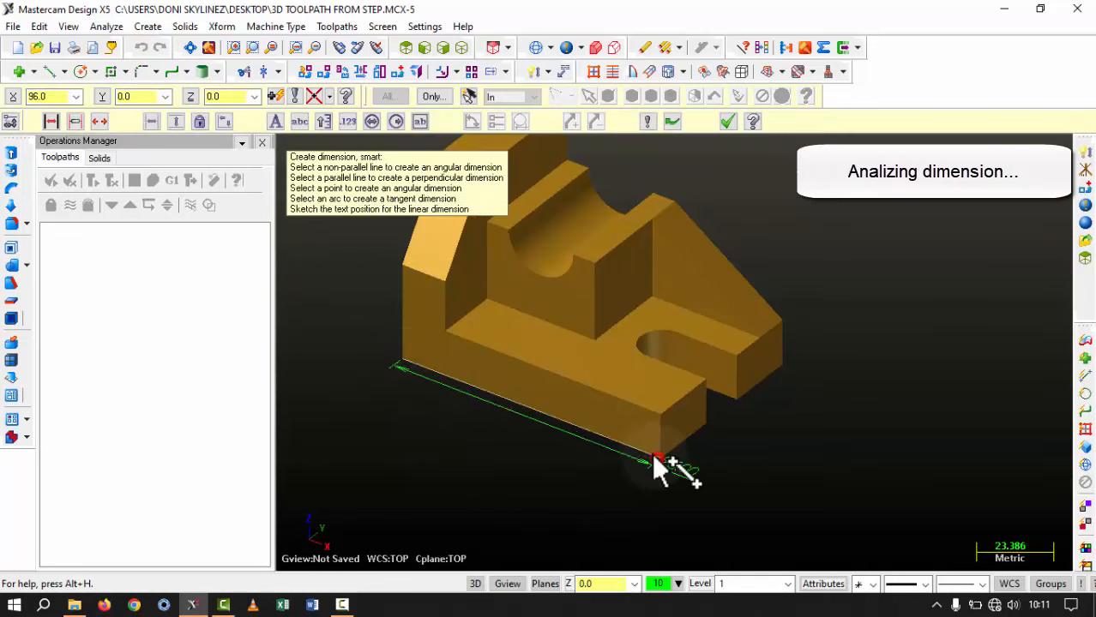
{"action": "left_click", "coordinate": [503, 434]}
{"action": "scroll", "coordinate": [477, 433], "scroll_direction": "up", "scroll_amount": 2}
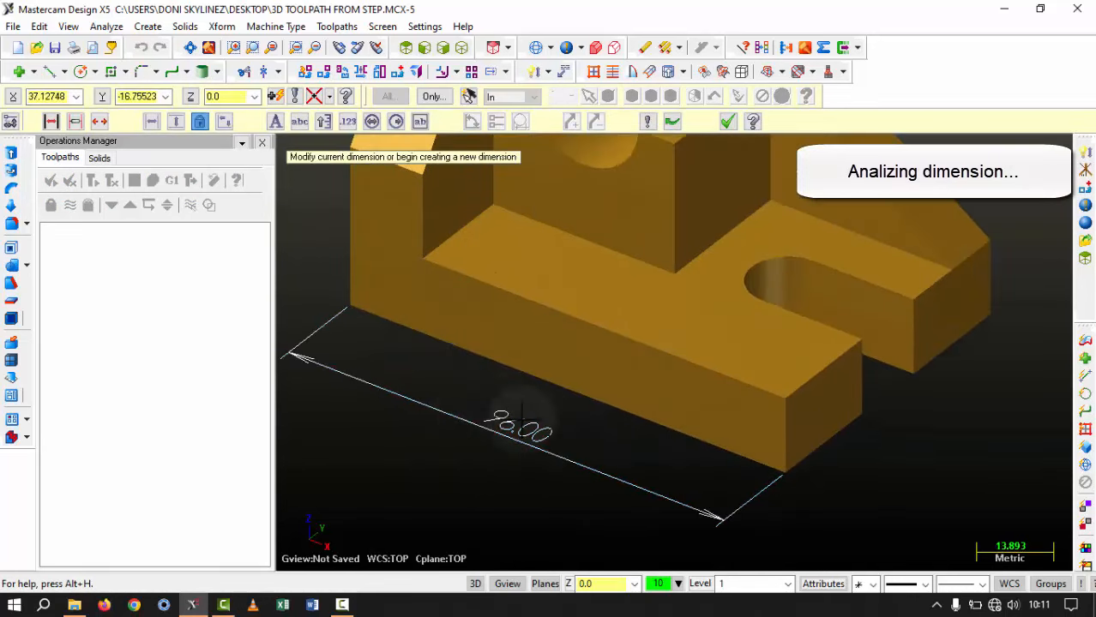
{"action": "scroll", "coordinate": [454, 446], "scroll_direction": "down", "scroll_amount": 3}
Dimension the overall width of the base along its slotted end.
{"action": "left_click", "coordinate": [619, 460]}
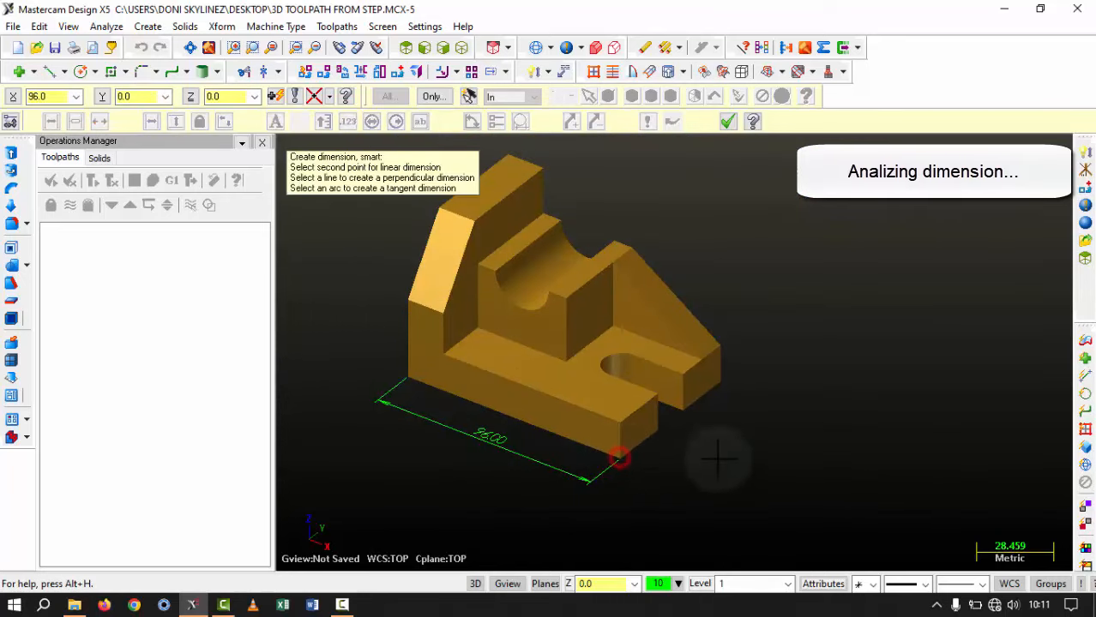
{"action": "left_click", "coordinate": [718, 384]}
{"action": "scroll", "coordinate": [721, 454], "scroll_direction": "up", "scroll_amount": 3}
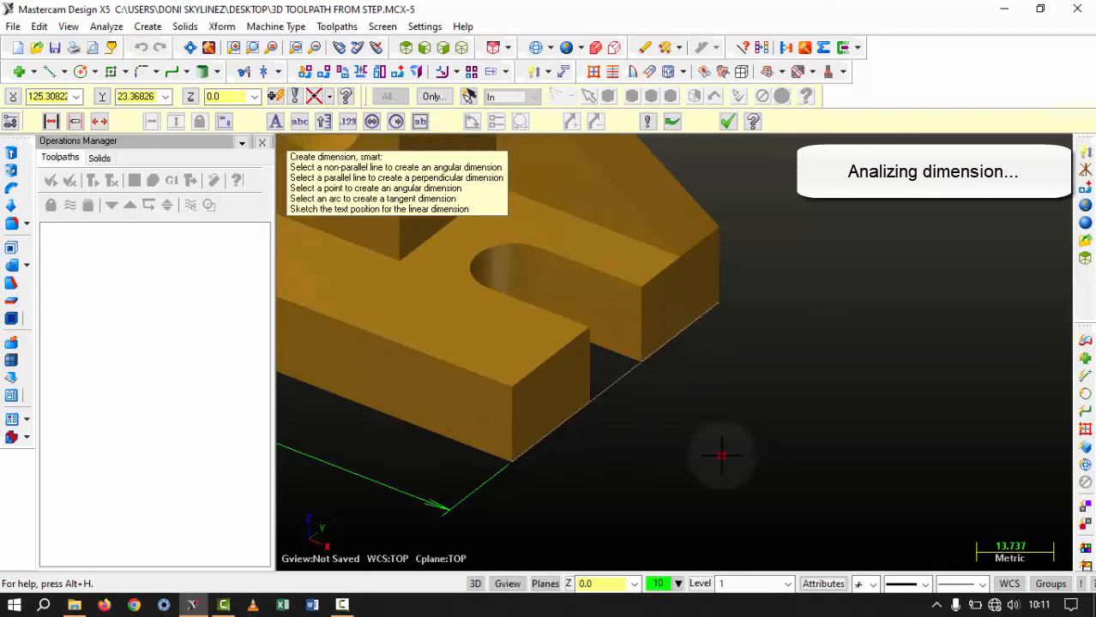
{"action": "left_click", "coordinate": [719, 449]}
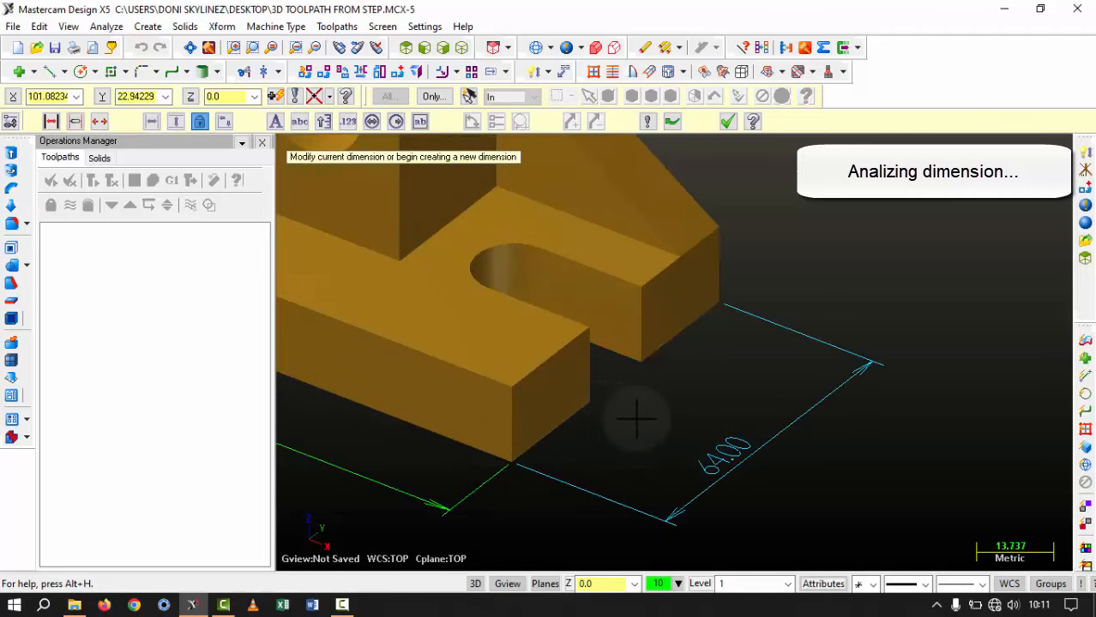
Dimension the width of the slot opening, placing it inside the overall width dimension.
{"action": "middle_click_drag", "start_coordinate": [636, 420], "coordinate": [588, 377]}
{"action": "left_click", "coordinate": [561, 367]}
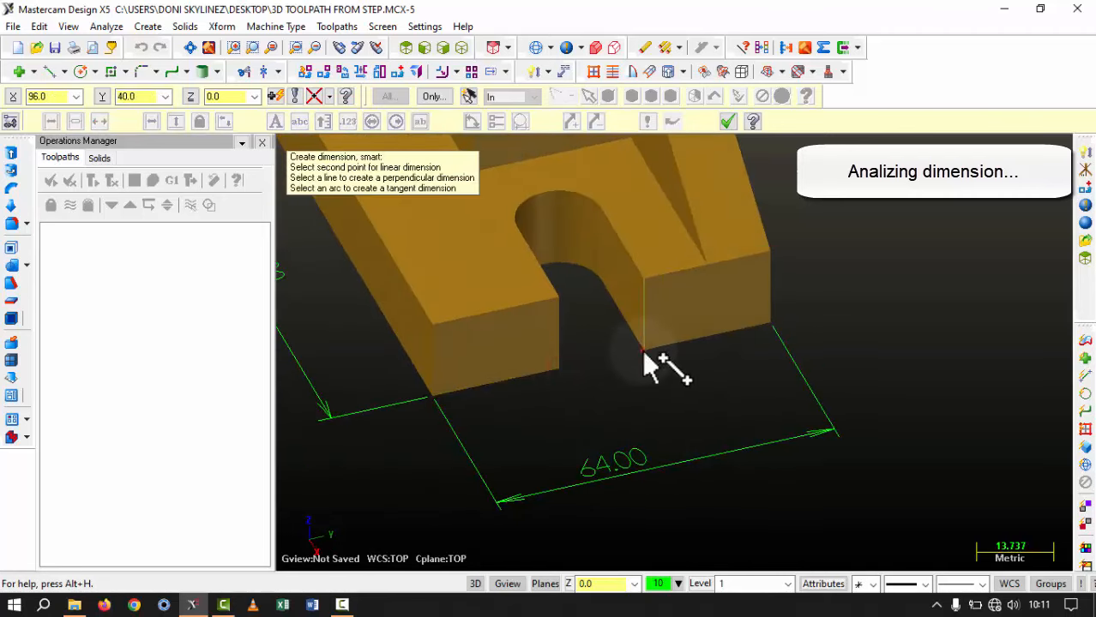
{"action": "left_click", "coordinate": [644, 352]}
{"action": "left_click", "coordinate": [550, 420]}
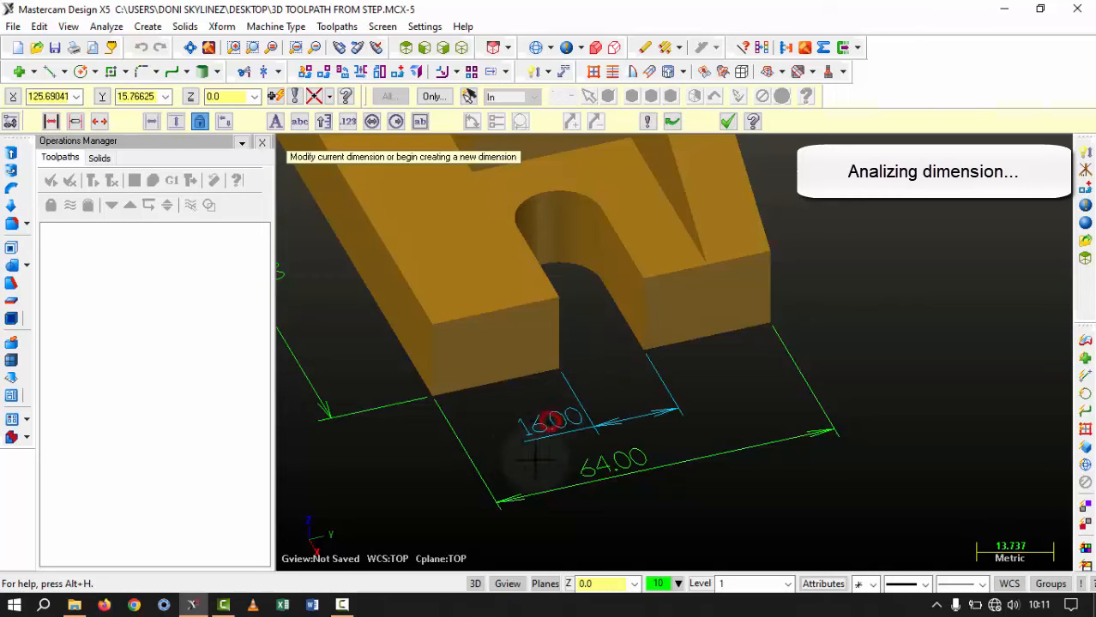
{"action": "middle_click_drag", "start_coordinate": [523, 442], "coordinate": [589, 424]}
{"action": "scroll", "coordinate": [507, 388], "scroll_direction": "up", "scroll_amount": 2}
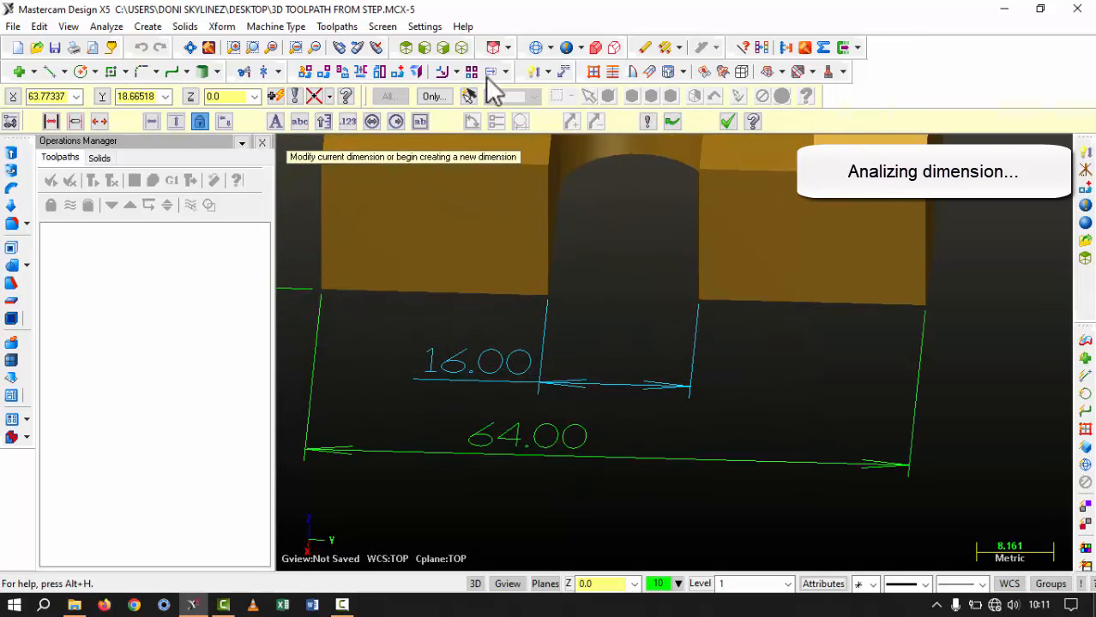
Dimension the part's overall height along the back wall's vertical edge in the right side construction plane, and finish dimensioning.
{"action": "left_click", "coordinate": [443, 47]}
{"action": "scroll", "coordinate": [579, 252], "scroll_direction": "down", "scroll_amount": 5}
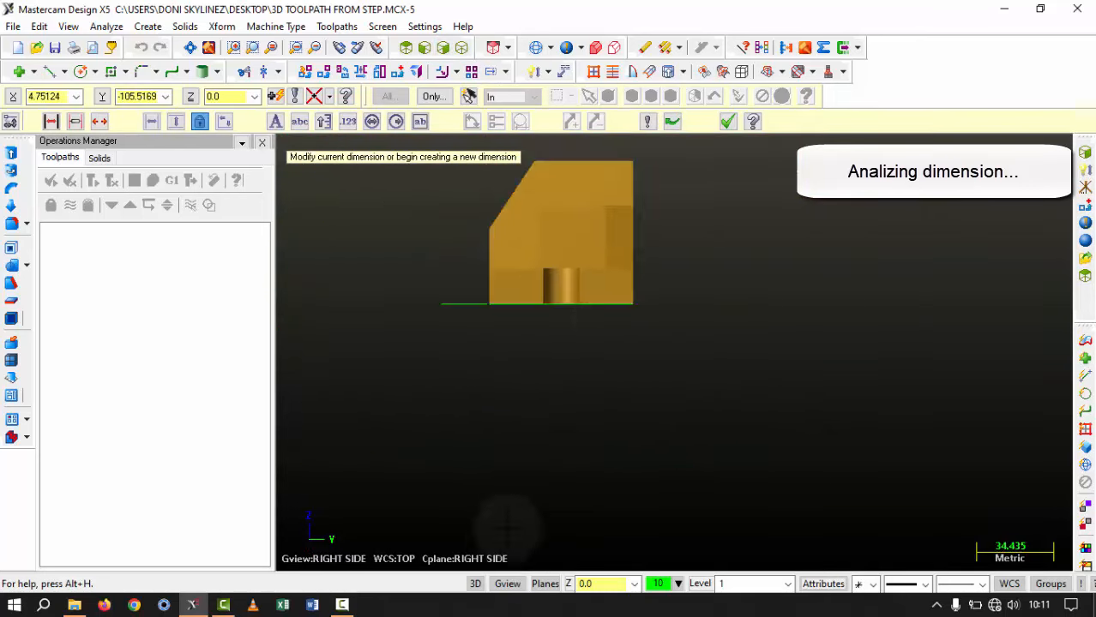
{"action": "middle_click_drag", "start_coordinate": [674, 186], "coordinate": [641, 279]}
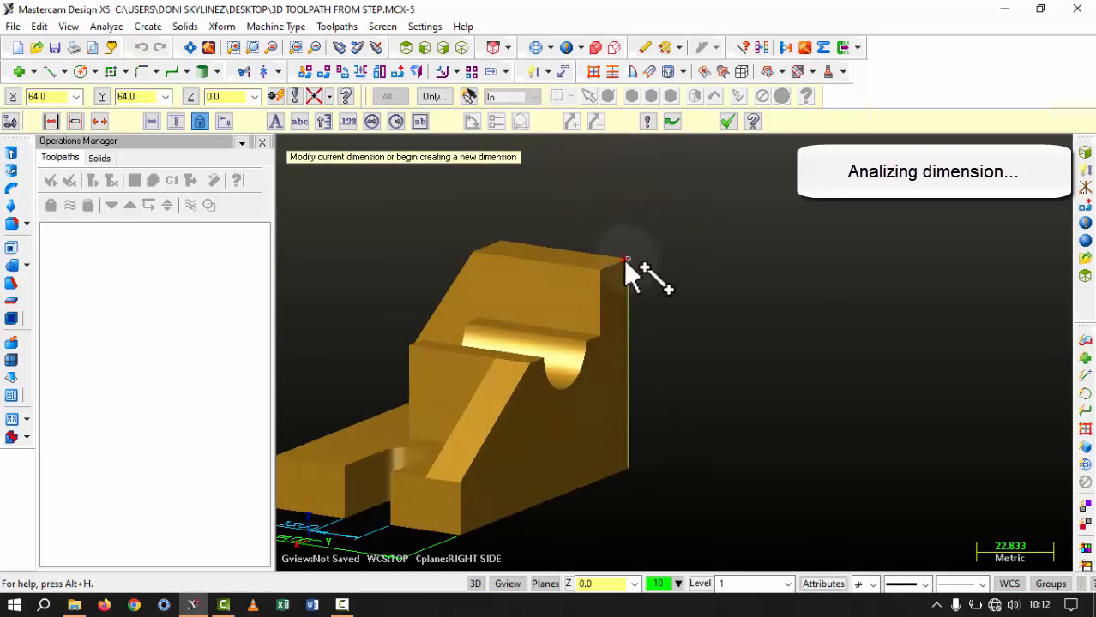
{"action": "left_click", "coordinate": [627, 259]}
{"action": "left_click", "coordinate": [627, 472]}
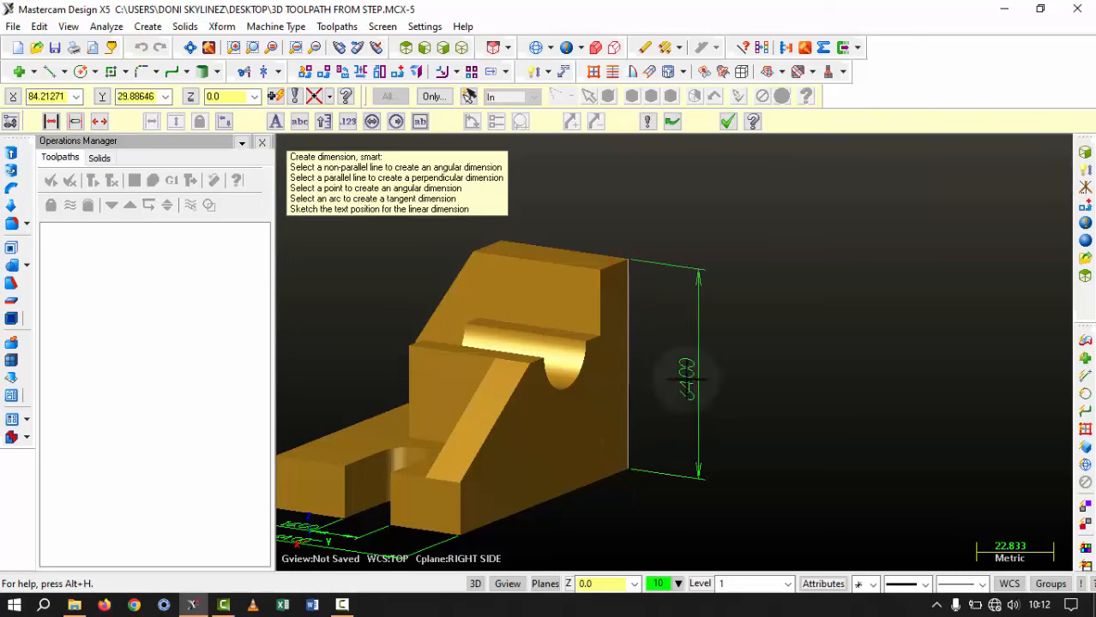
{"action": "left_click", "coordinate": [726, 379]}
{"action": "scroll", "coordinate": [720, 411], "scroll_direction": "up", "scroll_amount": 3}
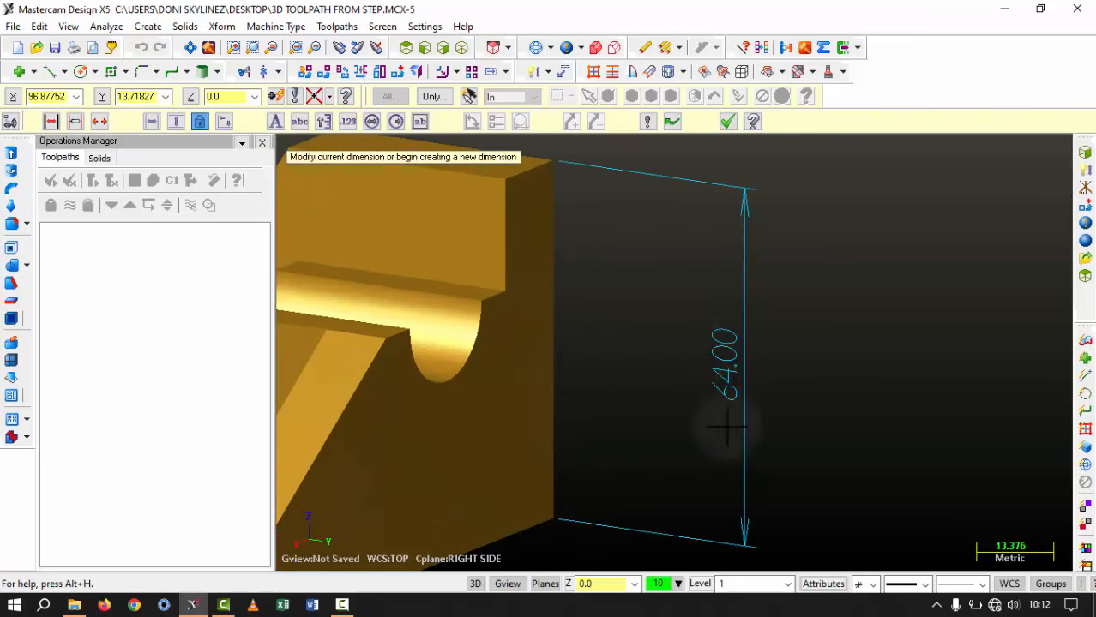
{"action": "scroll", "coordinate": [834, 379], "scroll_direction": "down", "scroll_amount": 4}
{"action": "middle_click_drag", "start_coordinate": [834, 379], "coordinate": [502, 514]}
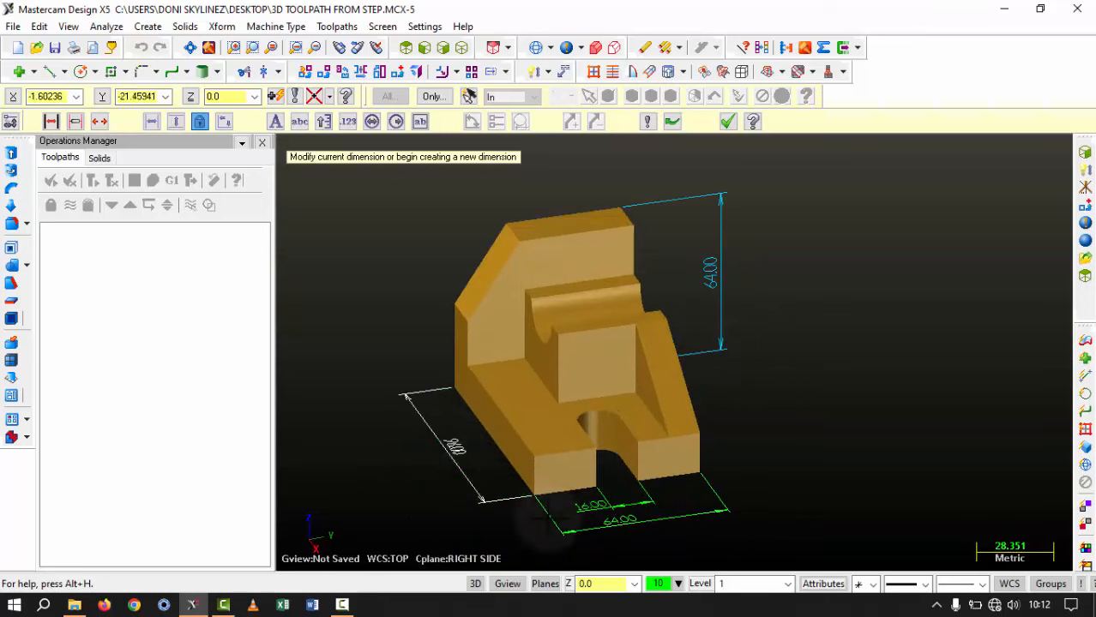
{"action": "left_click", "coordinate": [728, 120]}
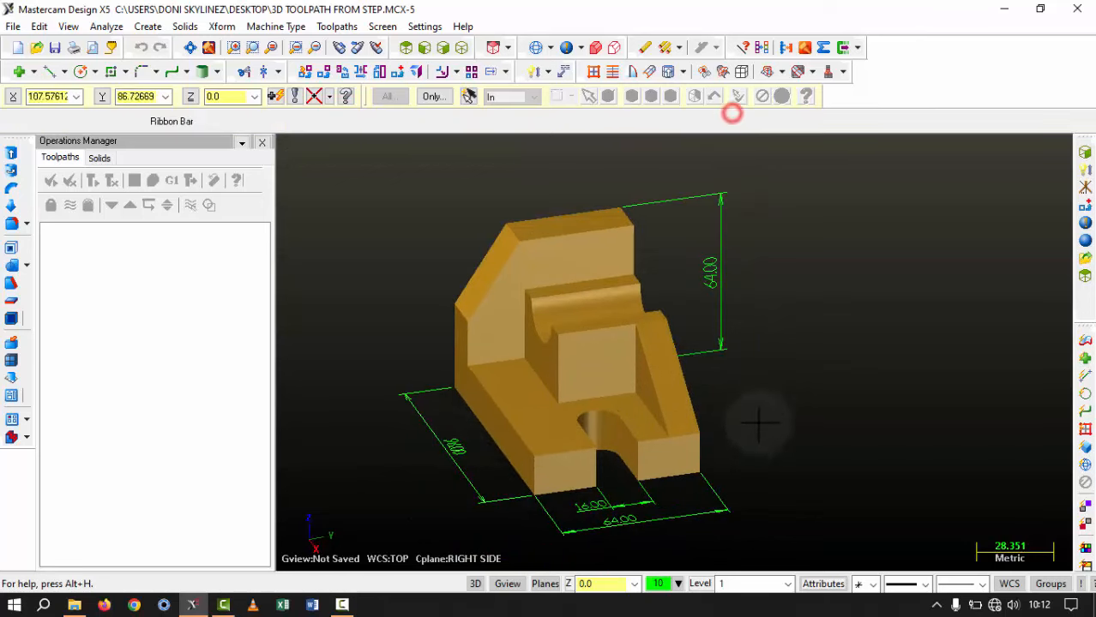
Set the construction plane to Top and show the dimensioned part in the isometric view.
{"action": "scroll", "coordinate": [759, 422], "scroll_direction": "up", "scroll_amount": 1}
{"action": "middle_click_drag", "start_coordinate": [759, 423], "coordinate": [734, 416]}
{"action": "middle_click_drag", "start_coordinate": [631, 534], "coordinate": [648, 527]}
{"action": "scroll", "coordinate": [647, 527], "scroll_direction": "down", "scroll_amount": 2}
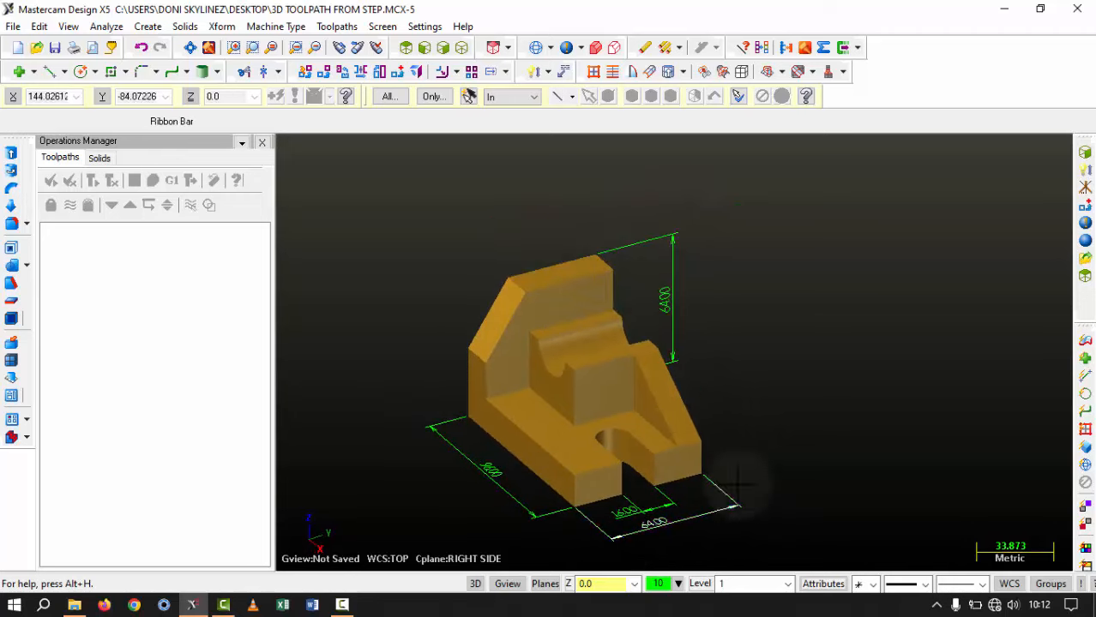
{"action": "left_click", "coordinate": [407, 48]}
{"action": "left_click", "coordinate": [462, 47]}
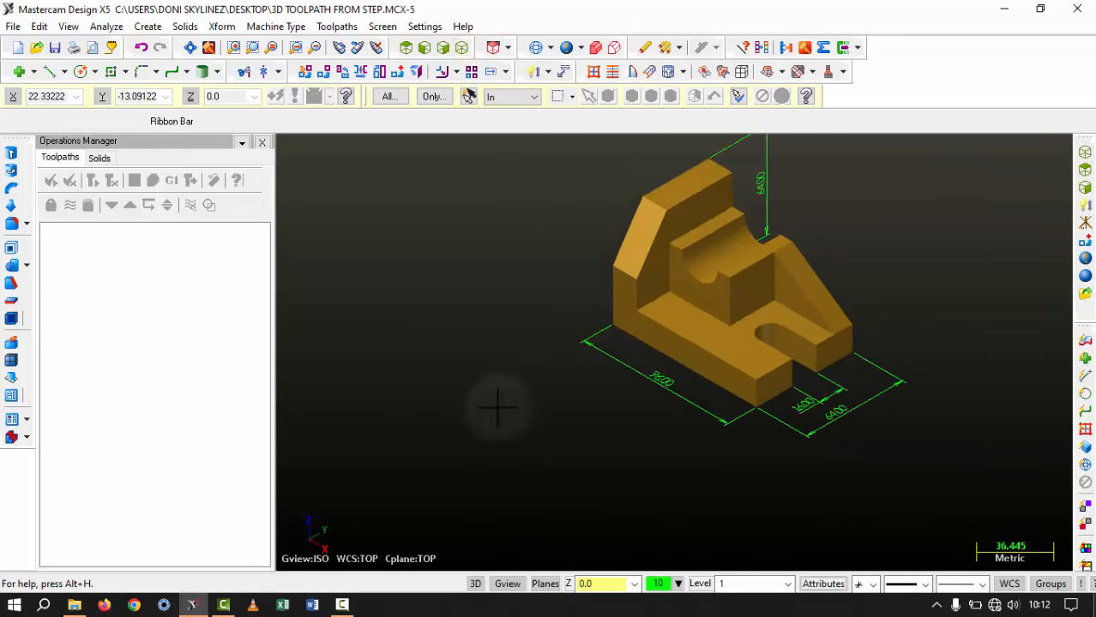
{"action": "scroll", "coordinate": [648, 365], "scroll_direction": "down", "scroll_amount": 4}
{"action": "scroll", "coordinate": [540, 341], "scroll_direction": "up", "scroll_amount": 6}
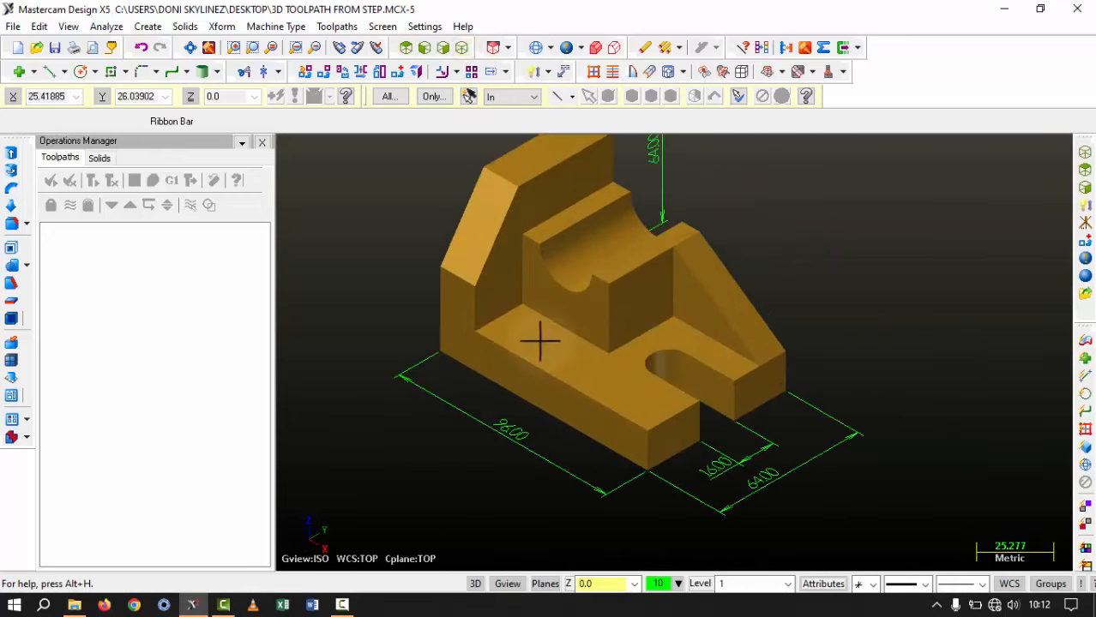
Draw a 96 × 64 mm containment rectangle around the underside of the base, from the origin corner to the opposite corner.
{"action": "left_click", "coordinate": [112, 71]}
{"action": "scroll", "coordinate": [450, 353], "scroll_direction": "up", "scroll_amount": 2}
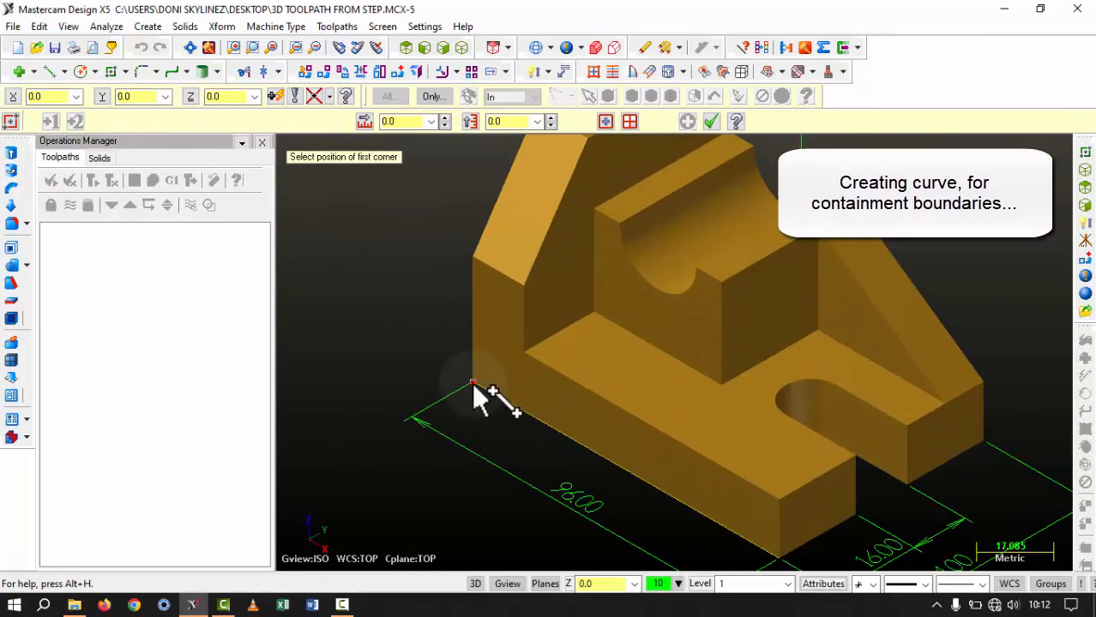
{"action": "left_click", "coordinate": [472, 384]}
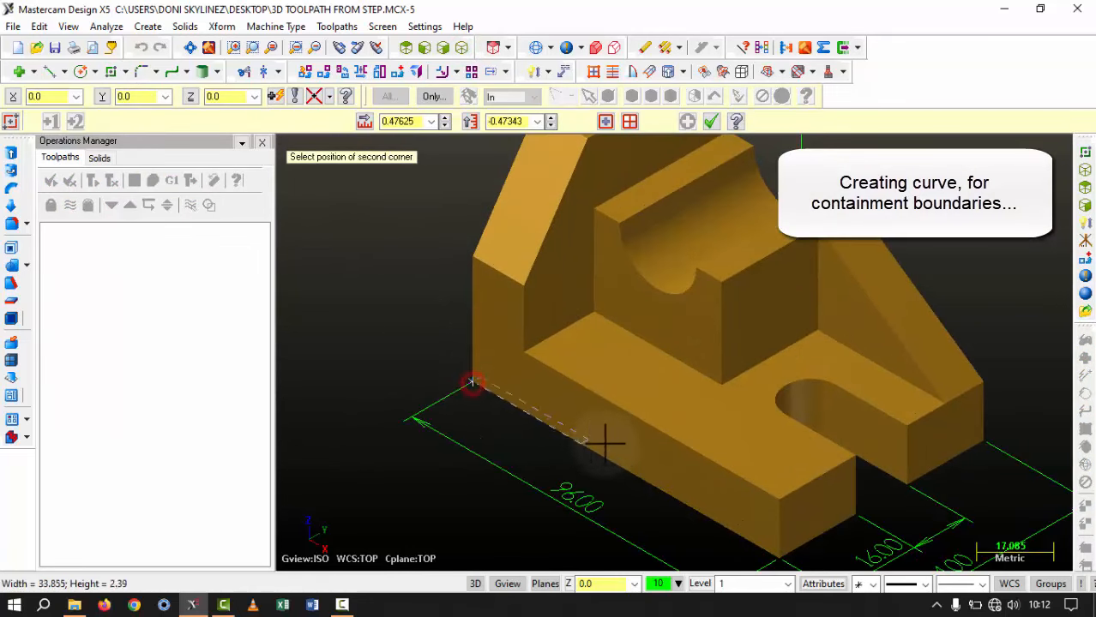
{"action": "left_click", "coordinate": [980, 441]}
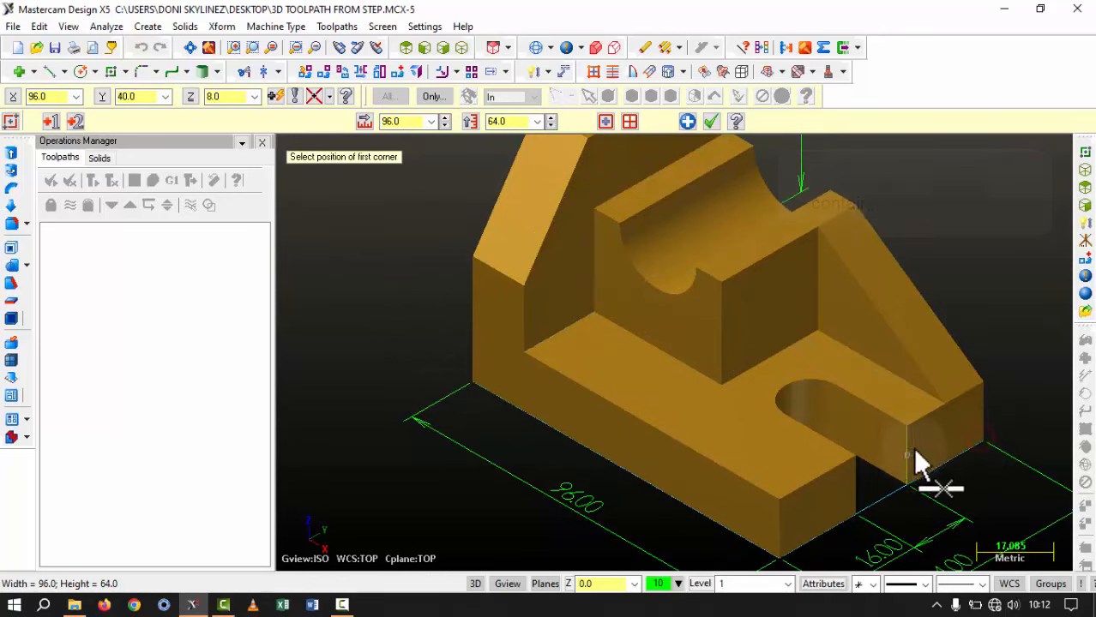
{"action": "scroll", "coordinate": [943, 454], "scroll_direction": "up", "scroll_amount": 3}
{"action": "scroll", "coordinate": [834, 527], "scroll_direction": "up", "scroll_amount": 1}
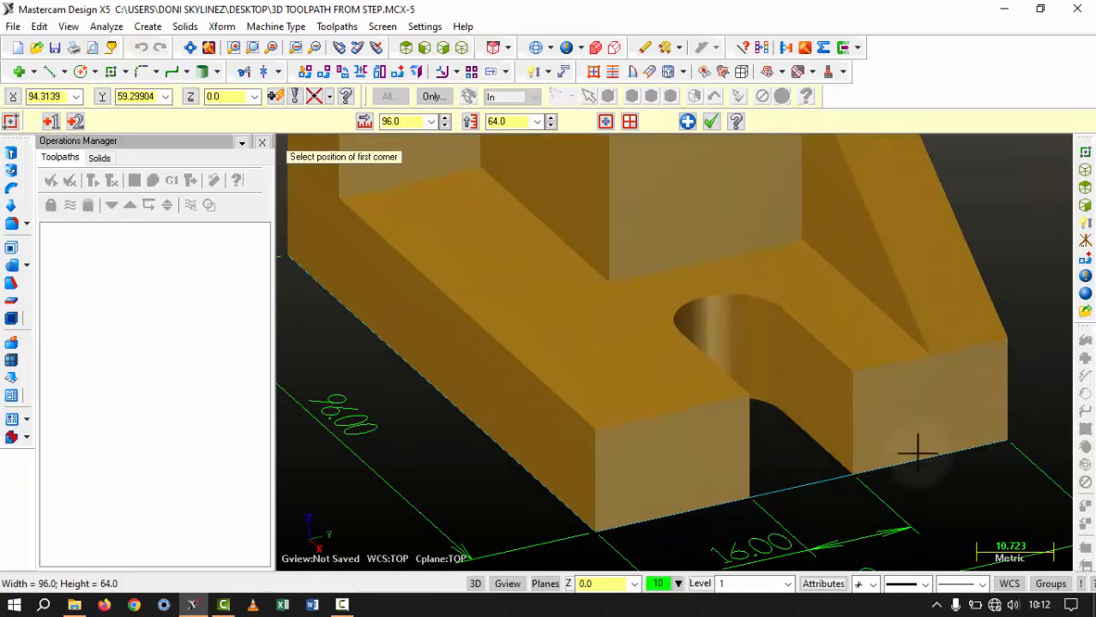
{"action": "middle_click_drag", "start_coordinate": [493, 459], "coordinate": [403, 442]}
{"action": "left_click", "coordinate": [711, 122]}
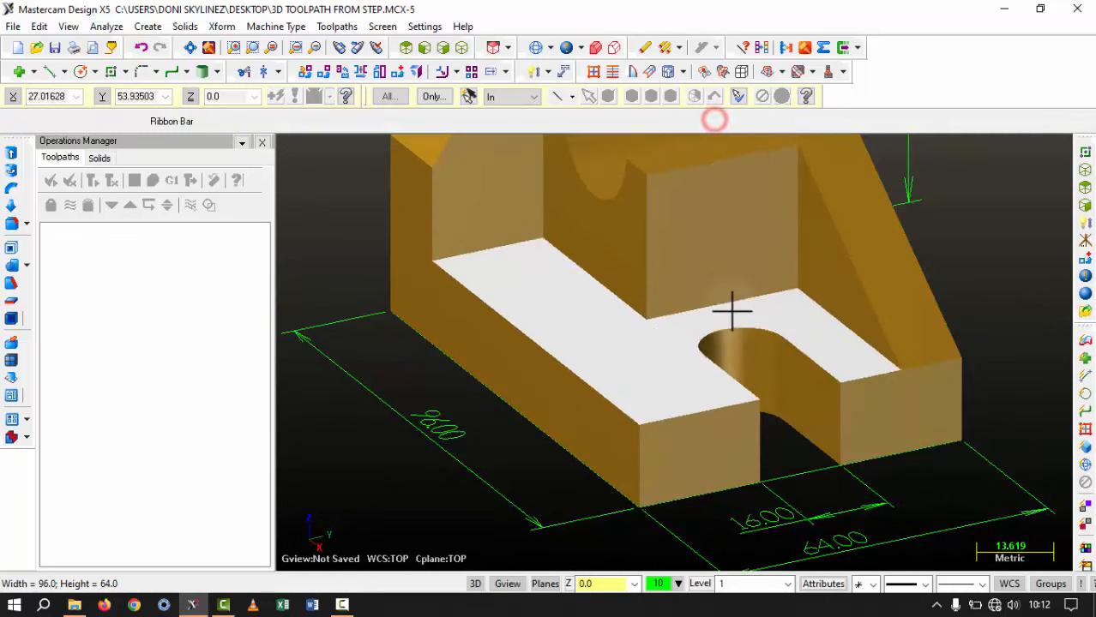
{"action": "scroll", "coordinate": [733, 311], "scroll_direction": "down", "scroll_amount": 5}
{"action": "scroll", "coordinate": [742, 408], "scroll_direction": "down", "scroll_amount": 3}
{"action": "scroll", "coordinate": [677, 323], "scroll_direction": "up", "scroll_amount": 3}
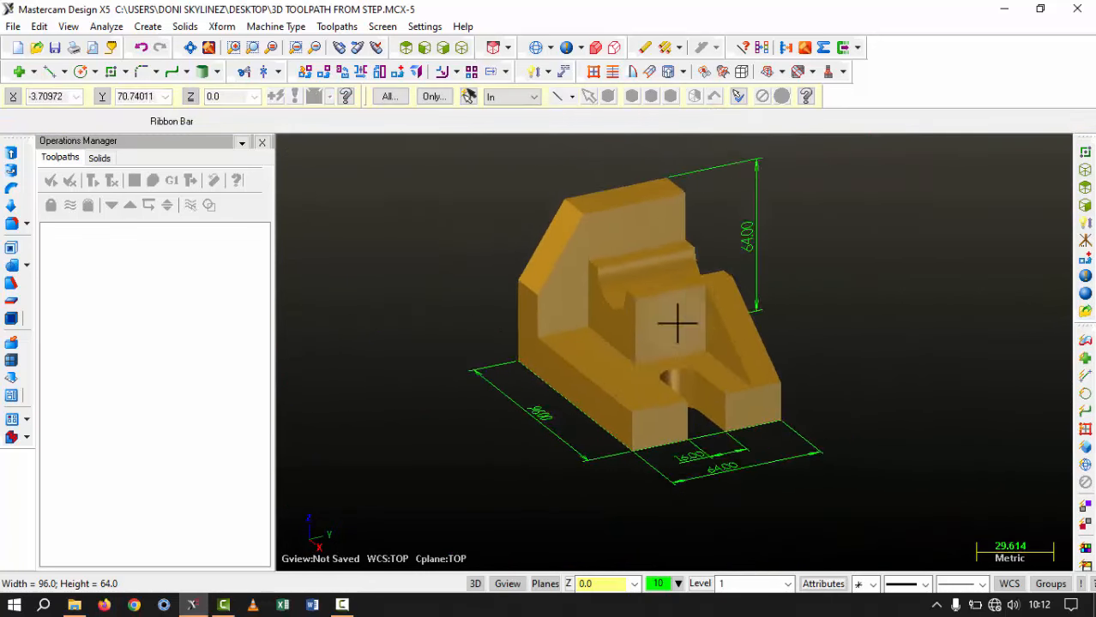
{"action": "scroll", "coordinate": [553, 411], "scroll_direction": "up", "scroll_amount": 4}
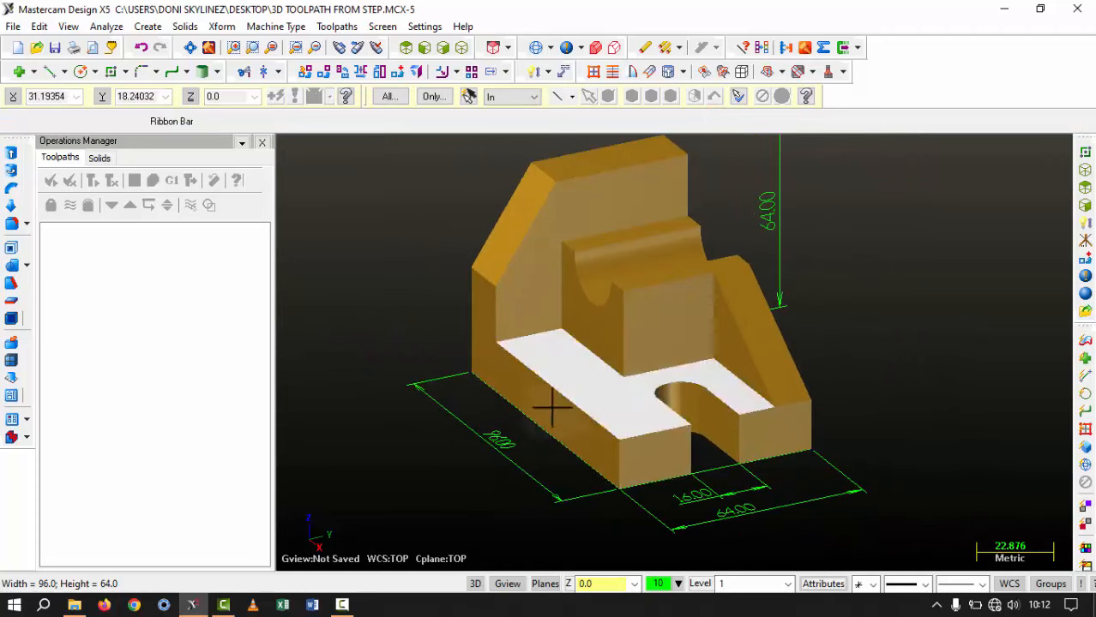
{"action": "scroll", "coordinate": [680, 379], "scroll_direction": "down", "scroll_amount": 6}
{"action": "scroll", "coordinate": [617, 362], "scroll_direction": "up", "scroll_amount": 2}
{"action": "scroll", "coordinate": [579, 315], "scroll_direction": "down", "scroll_amount": 3}
{"action": "scroll", "coordinate": [579, 316], "scroll_direction": "up", "scroll_amount": 4}
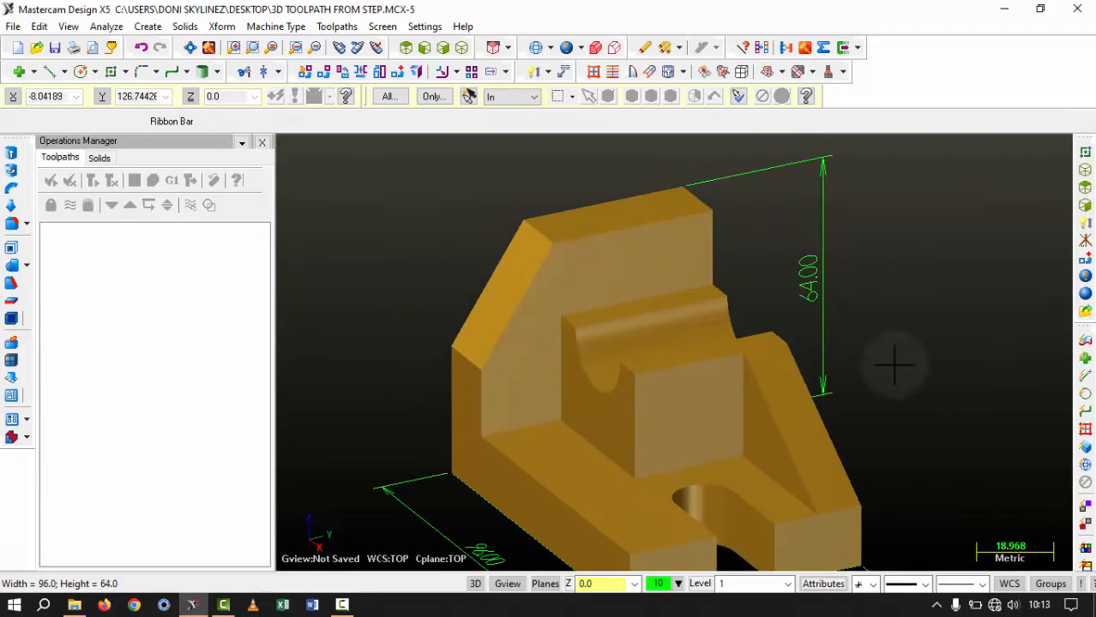
{"action": "scroll", "coordinate": [784, 285], "scroll_direction": "down", "scroll_amount": 2}
{"action": "scroll", "coordinate": [652, 296], "scroll_direction": "down", "scroll_amount": 2}
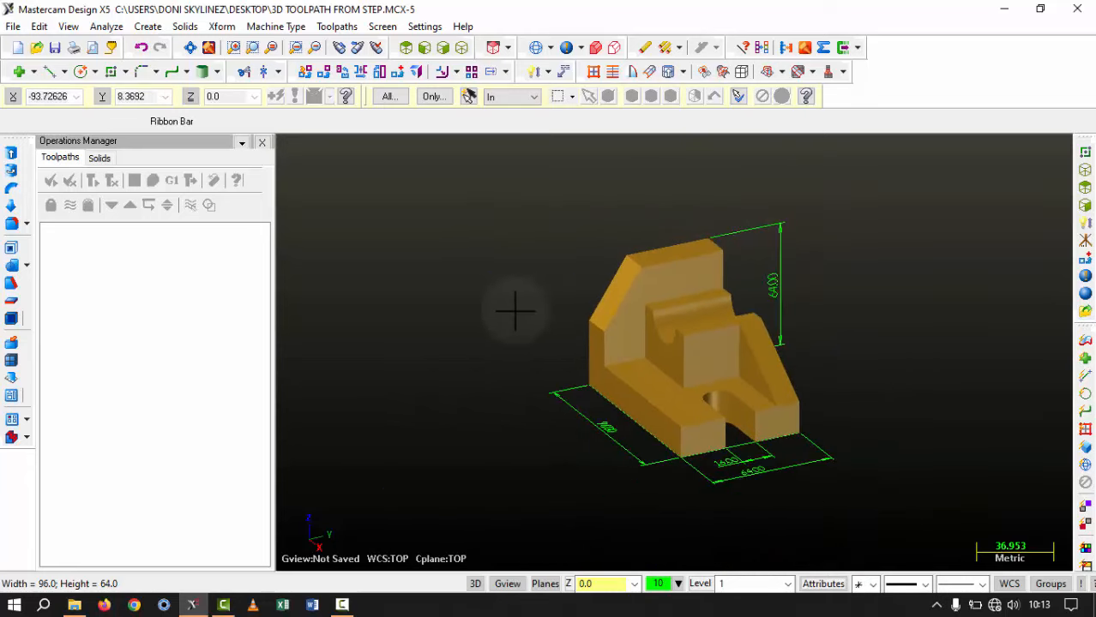
{"action": "scroll", "coordinate": [725, 350], "scroll_direction": "up", "scroll_amount": 2}
{"action": "scroll", "coordinate": [700, 364], "scroll_direction": "up", "scroll_amount": 1}
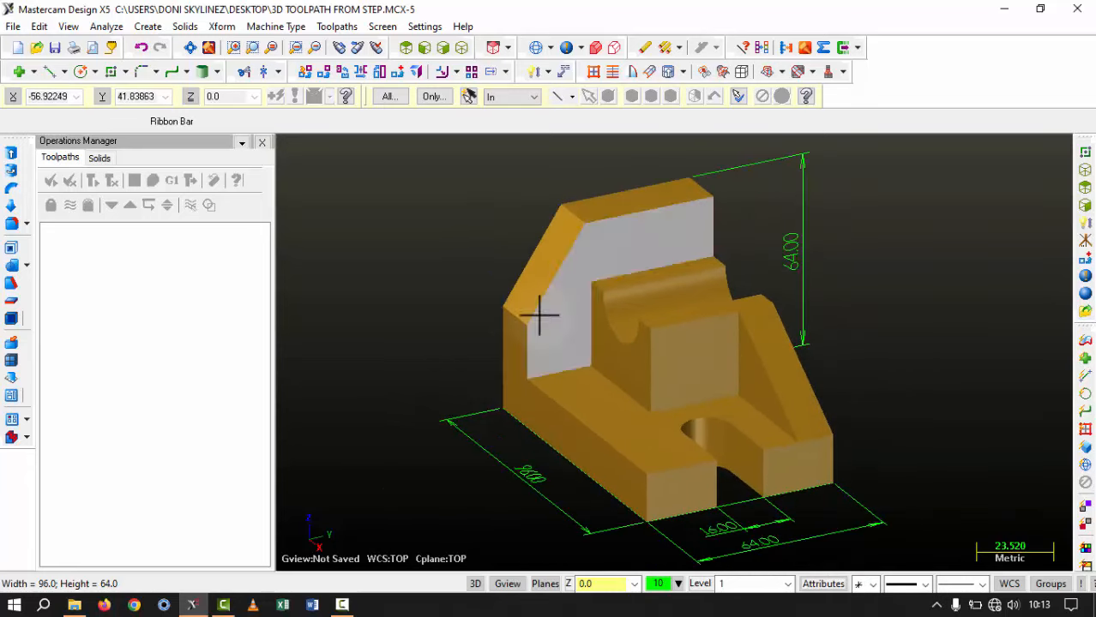
{"action": "scroll", "coordinate": [666, 283], "scroll_direction": "down", "scroll_amount": 1}
{"action": "scroll", "coordinate": [445, 179], "scroll_direction": "up", "scroll_amount": 1}
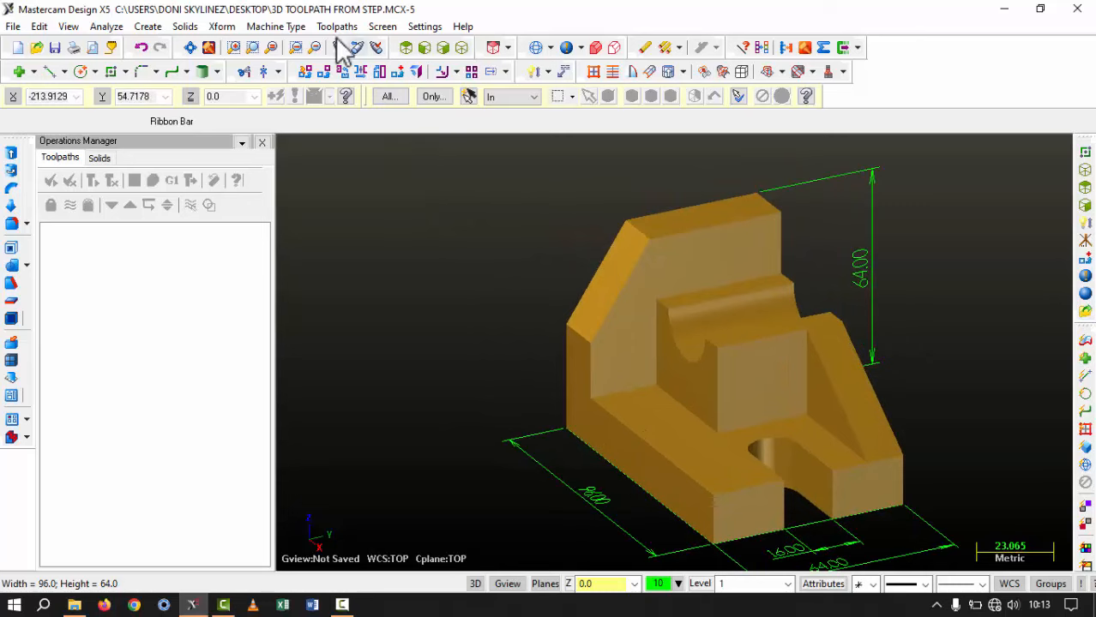
Set the machine type to the default mill.
{"action": "left_click", "coordinate": [276, 26]}
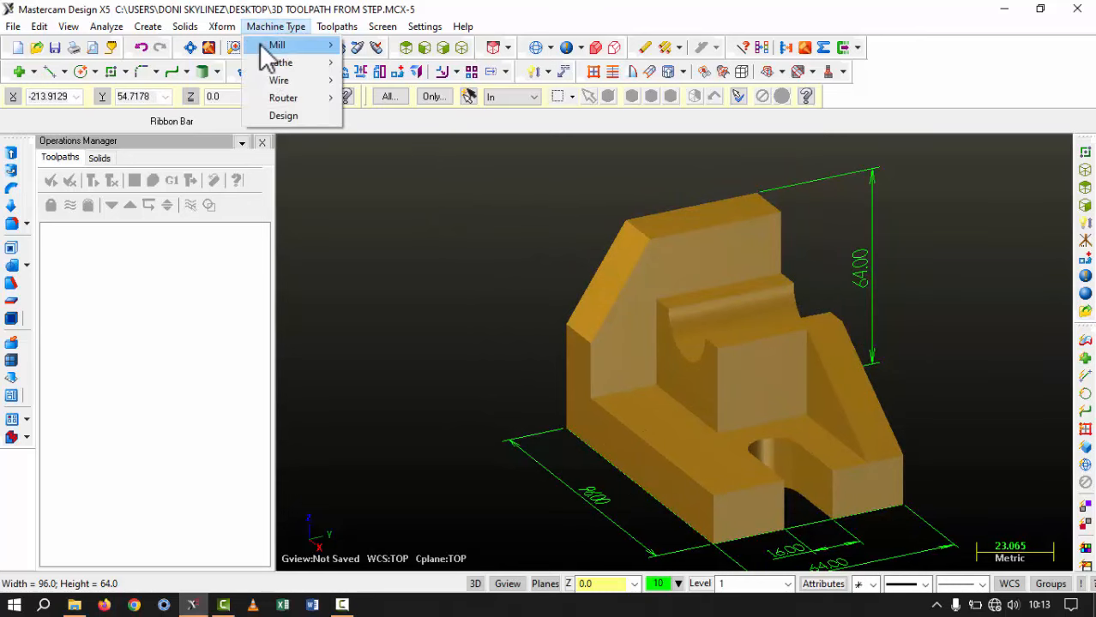
{"action": "mouse_move", "coordinate": [323, 48]}
{"action": "left_click", "coordinate": [374, 44]}
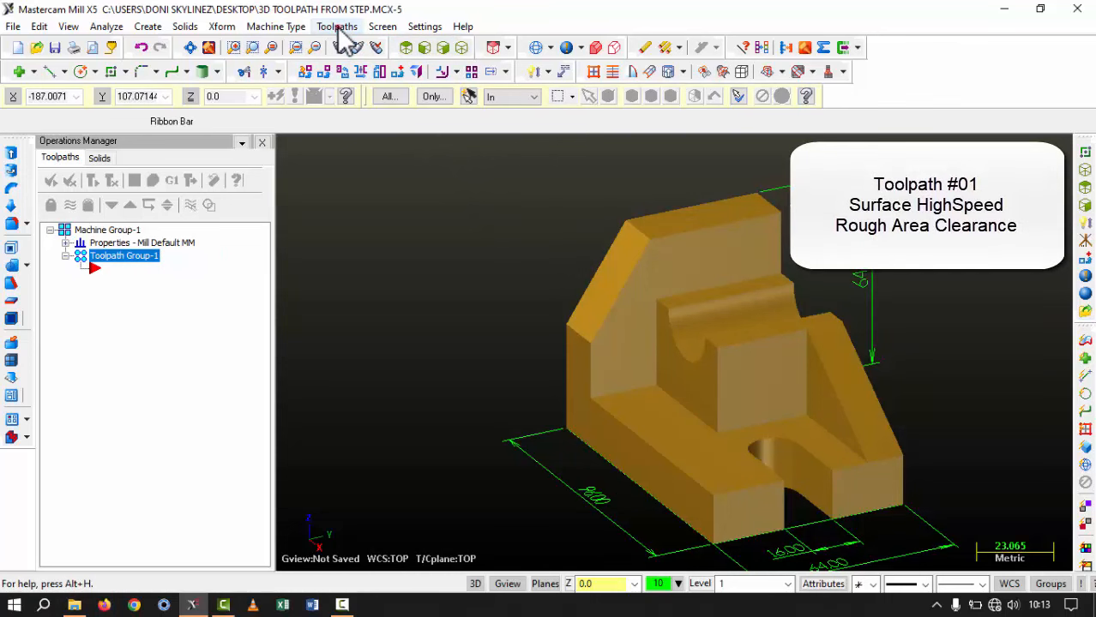
Start a Surface High Speed toolpath with the NC name 3D TOOLPATH FROM STEP and use the whole solid as drive surfaces.
{"action": "left_click", "coordinate": [337, 26]}
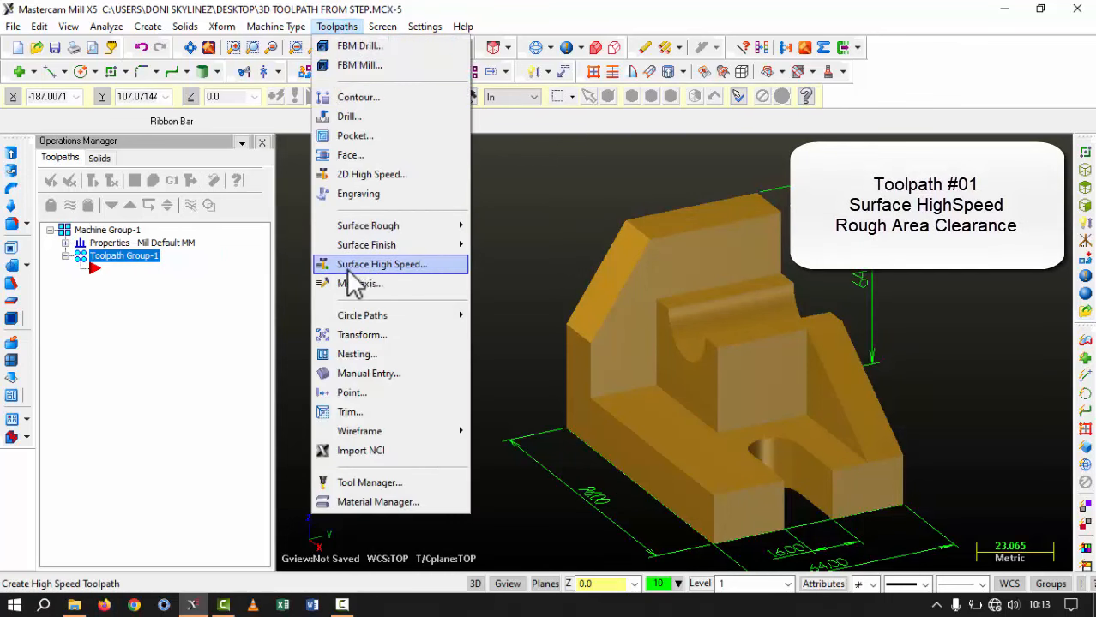
{"action": "left_click", "coordinate": [410, 265]}
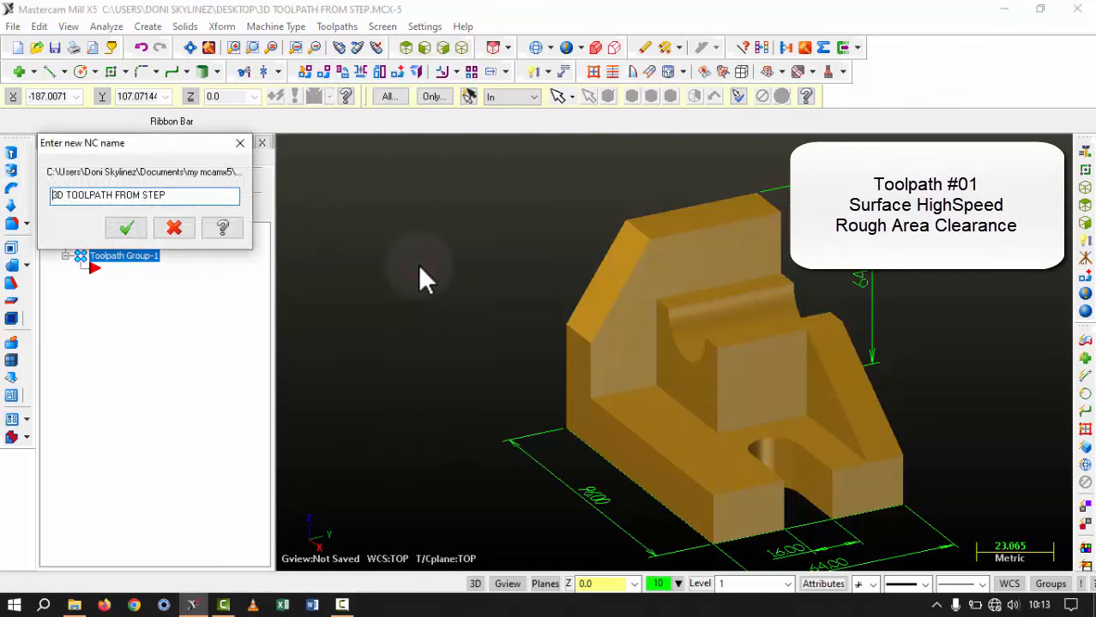
{"action": "left_click", "coordinate": [124, 228]}
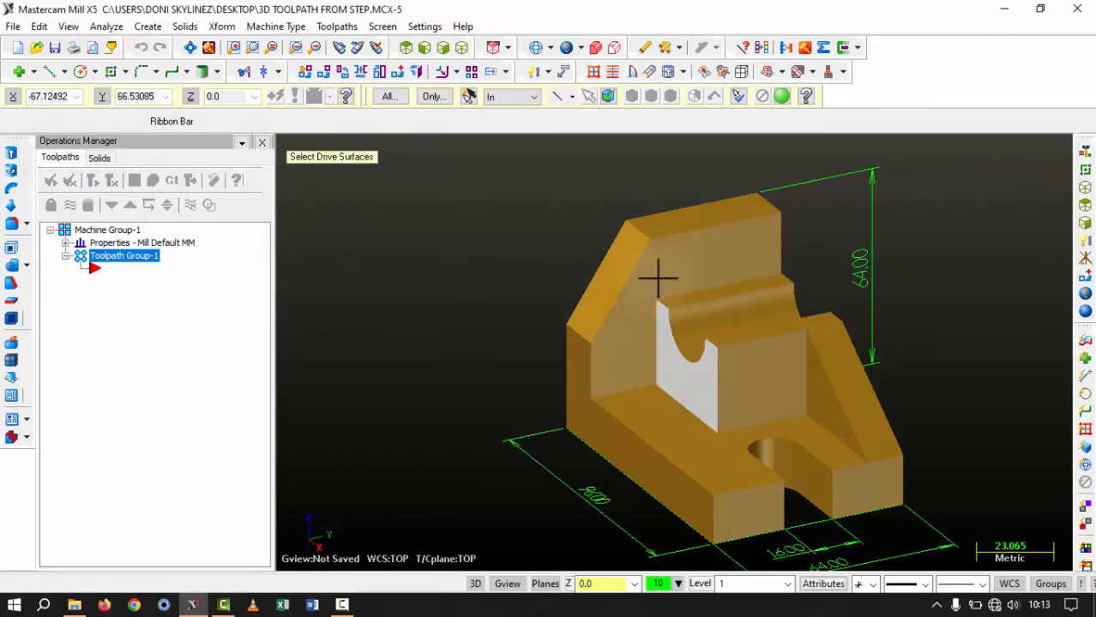
{"action": "left_click", "coordinate": [677, 250]}
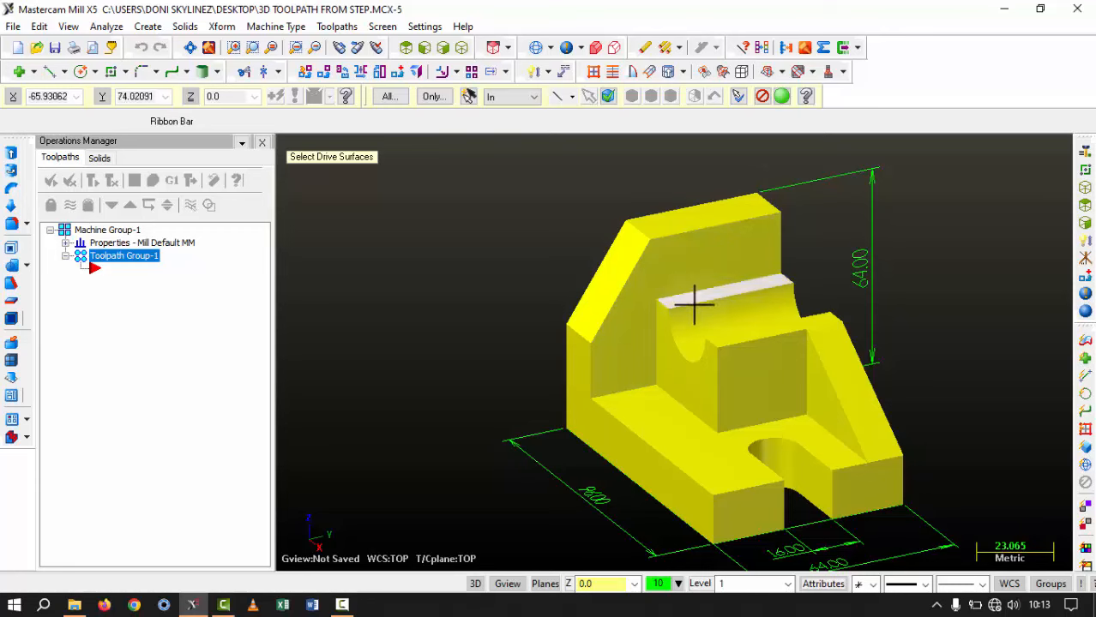
{"action": "left_click", "coordinate": [787, 96]}
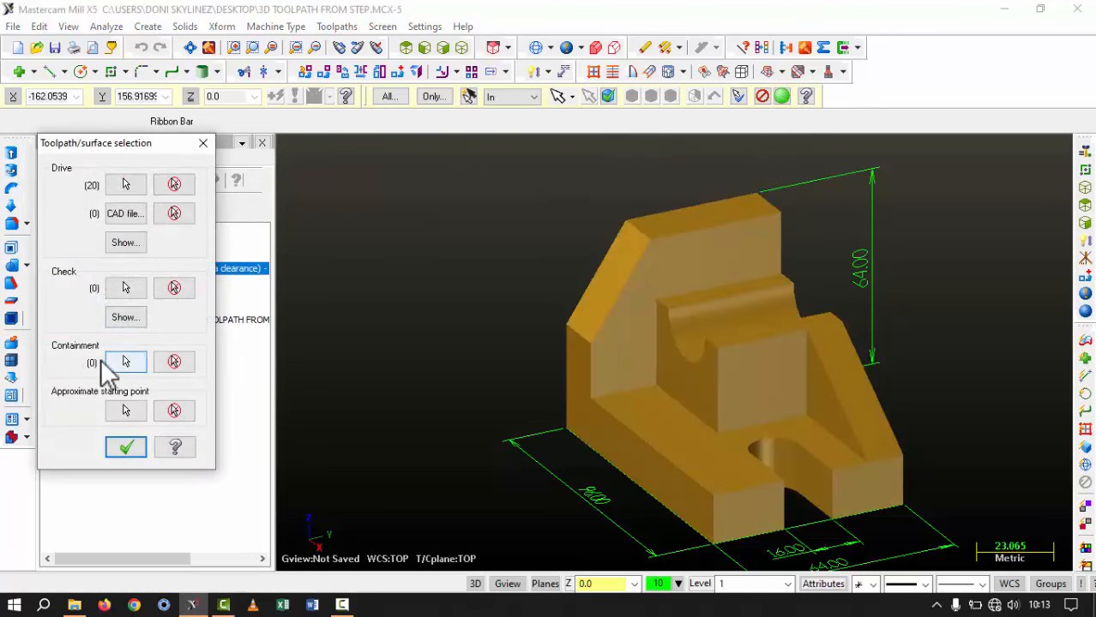
Chain the base rectangle as the containment boundary and set the approximate start point at the back wall's upper corner at 0, 64, 64.
{"action": "left_click", "coordinate": [126, 362]}
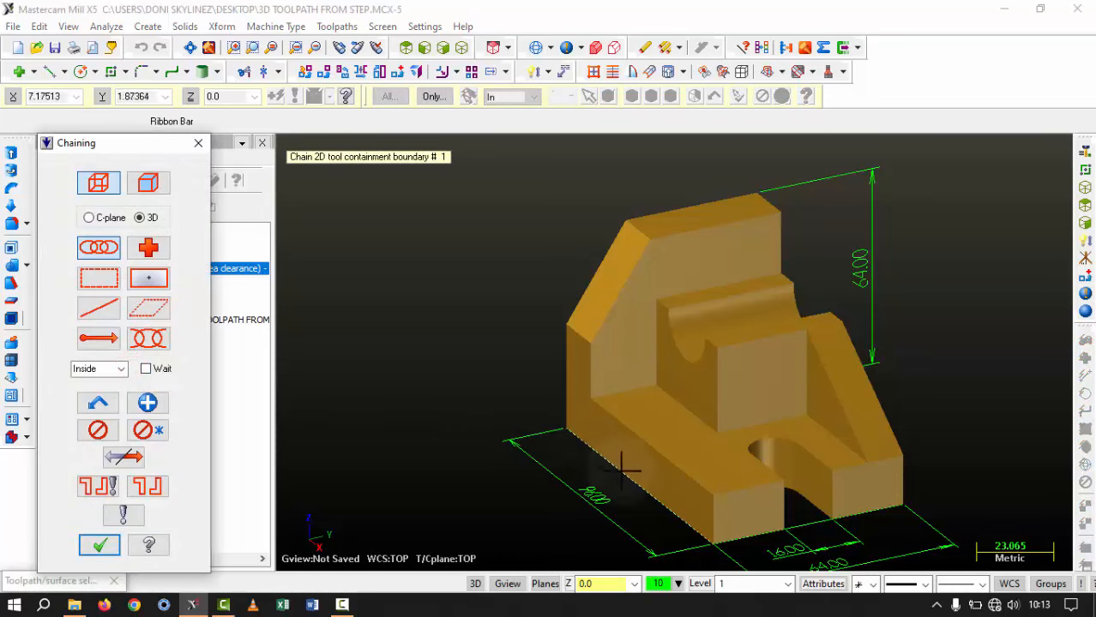
{"action": "left_click", "coordinate": [580, 437]}
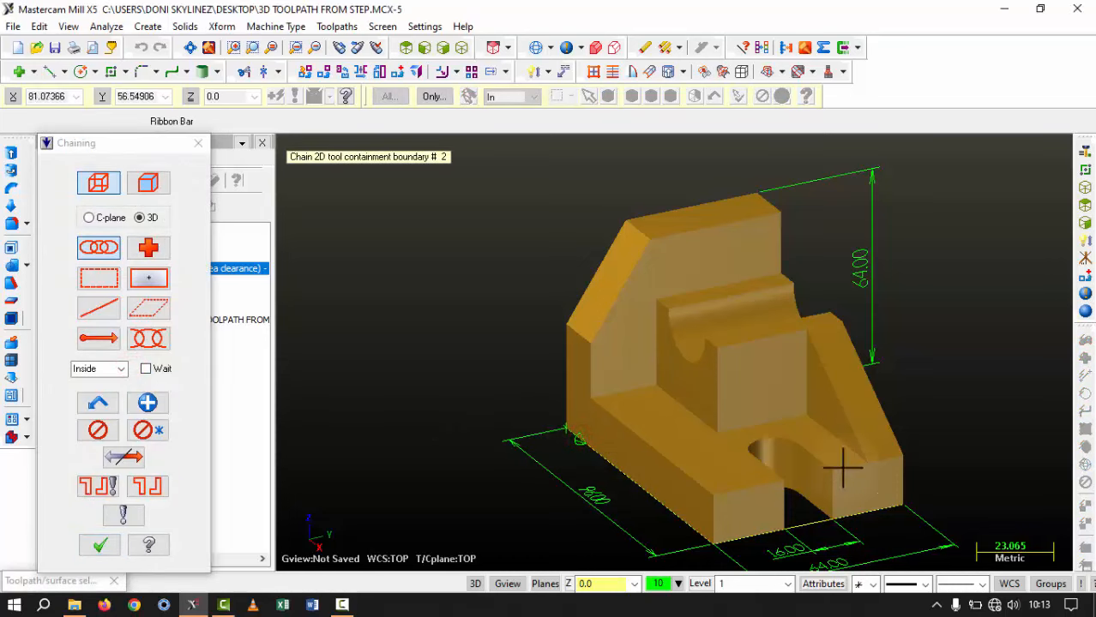
{"action": "left_click", "coordinate": [99, 546]}
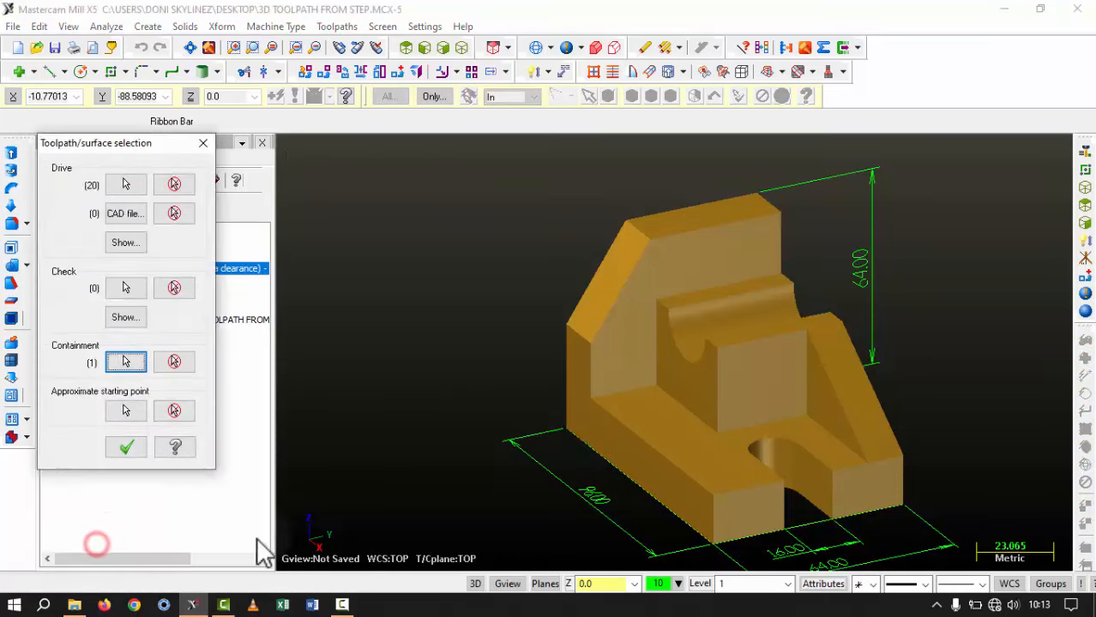
{"action": "left_click", "coordinate": [142, 413]}
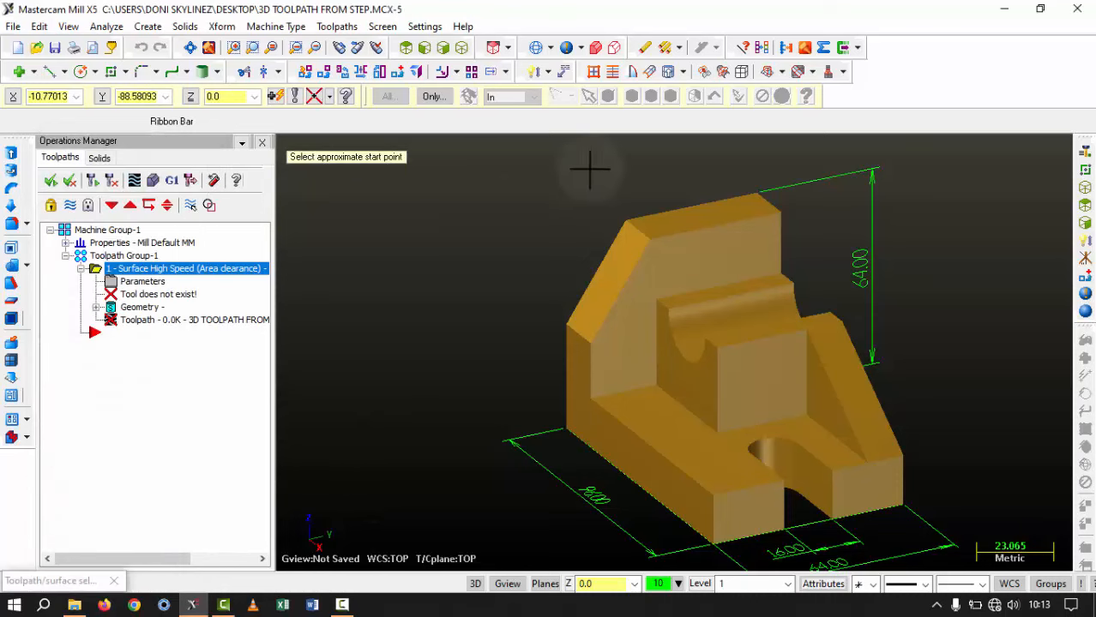
{"action": "left_click", "coordinate": [755, 197]}
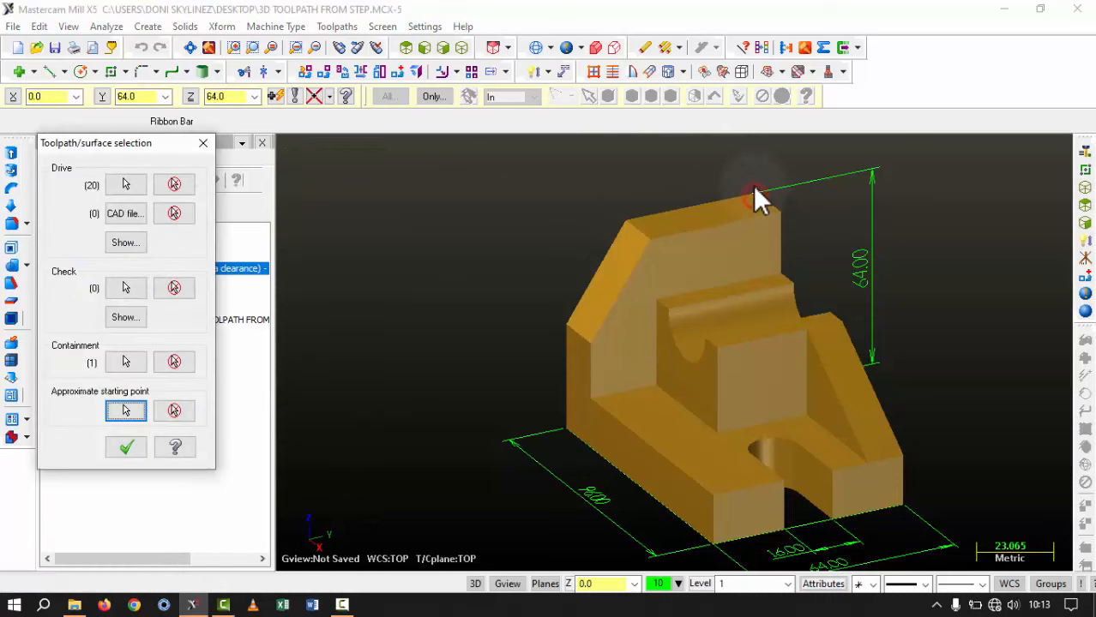
{"action": "left_click", "coordinate": [126, 448]}
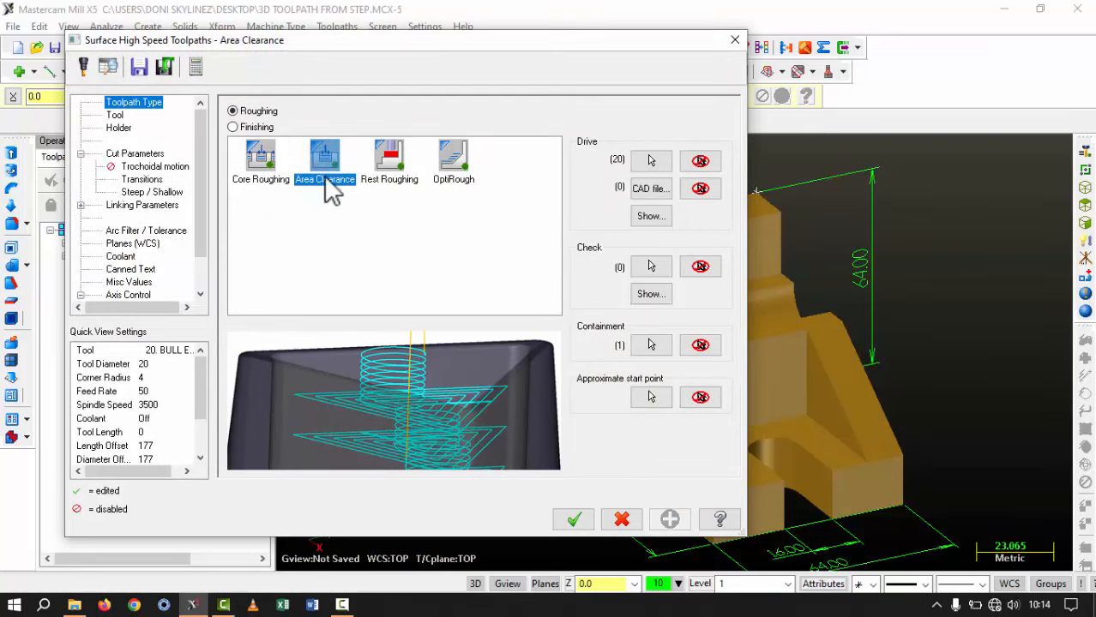
Create flat end mill number 1 with 10 mm diameter, 40 mm flute, 50 mm shoulder and 64 mm overall length, with calculated speeds and feeds.
{"action": "left_click", "coordinate": [116, 116]}
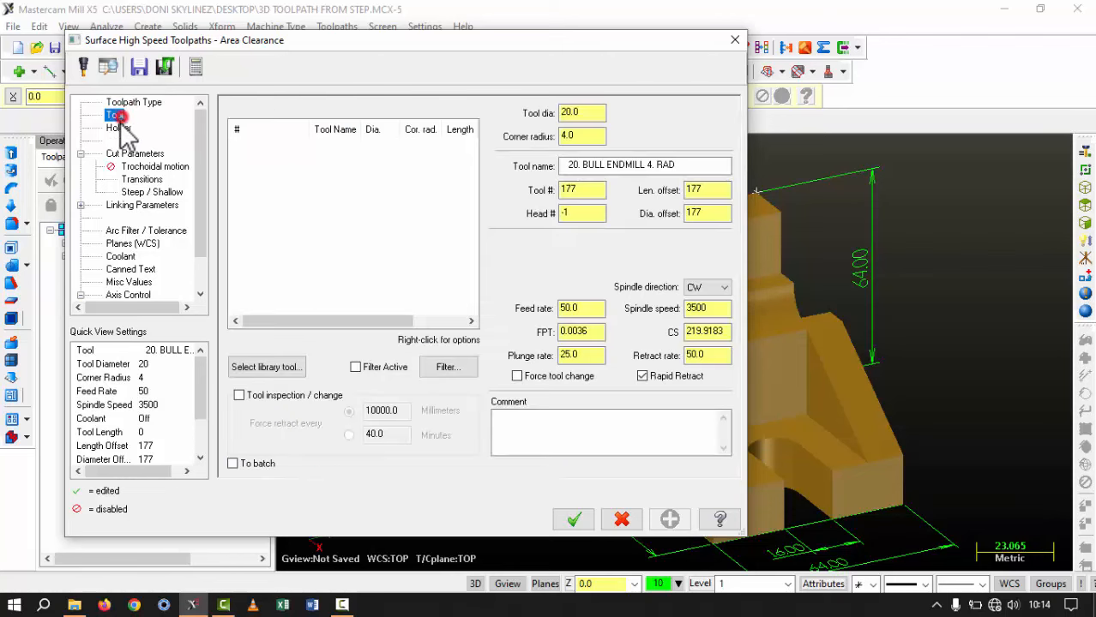
{"action": "right_click", "coordinate": [349, 174]}
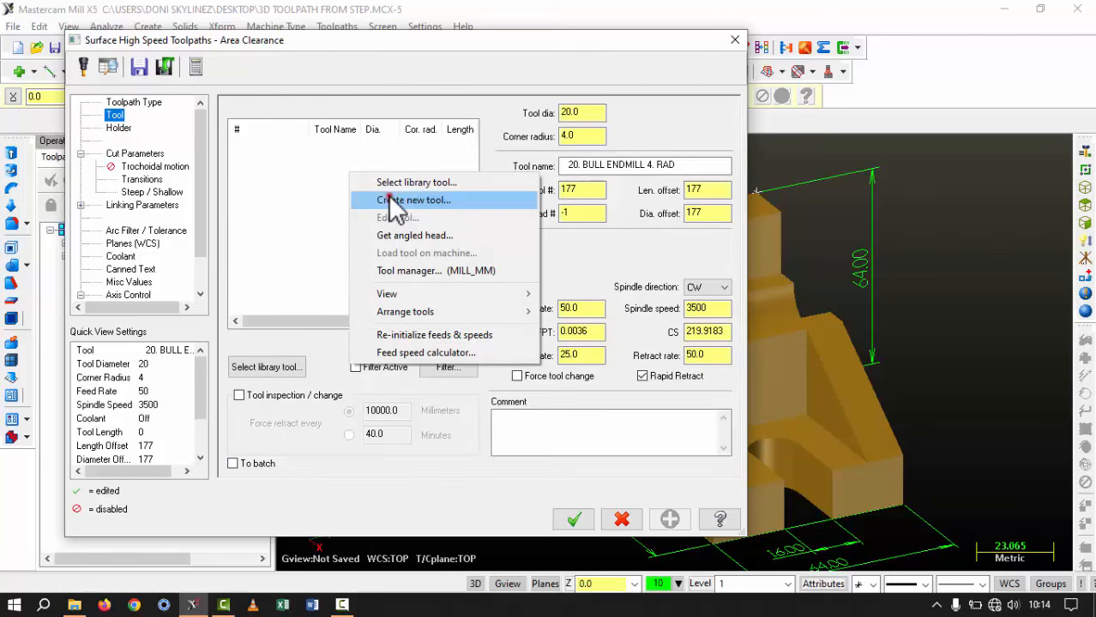
{"action": "left_click", "coordinate": [391, 199]}
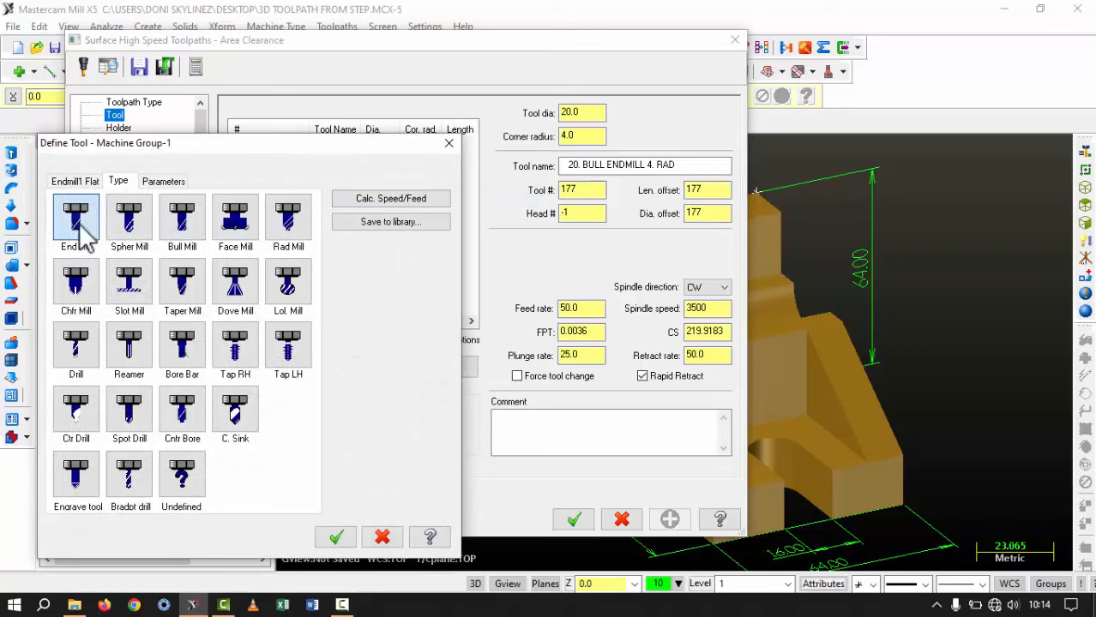
{"action": "left_click", "coordinate": [81, 231]}
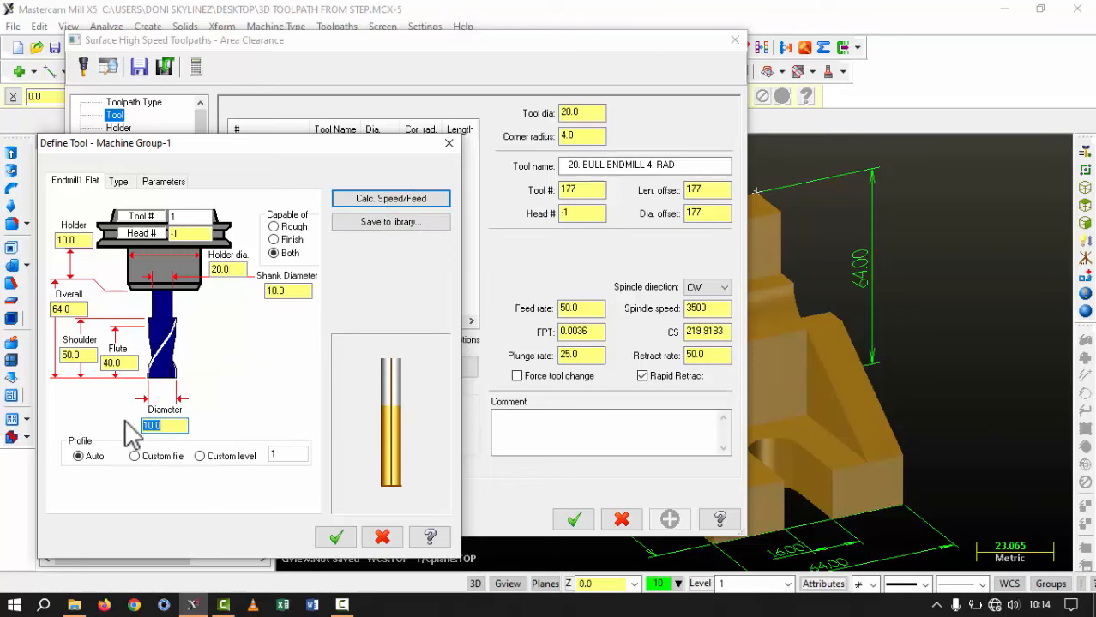
{"action": "left_click", "coordinate": [336, 537]}
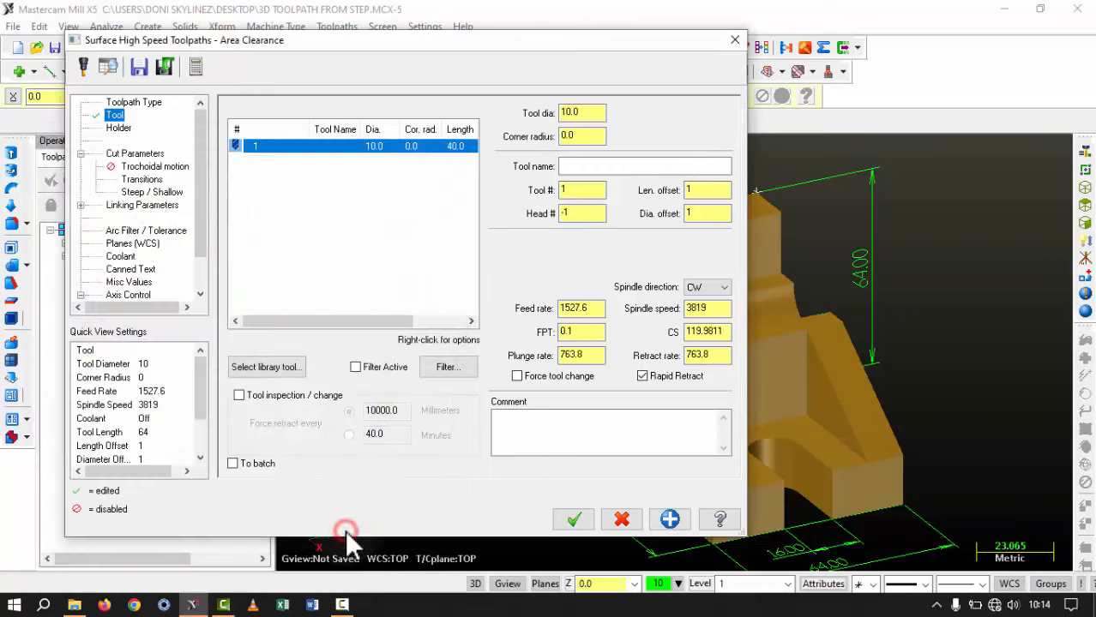
Set the area clearance stepdown to 3 mm, the XY stepover to 50% of diameter, and stock to leave on walls and floors to 0.5 mm.
{"action": "left_click", "coordinate": [119, 128]}
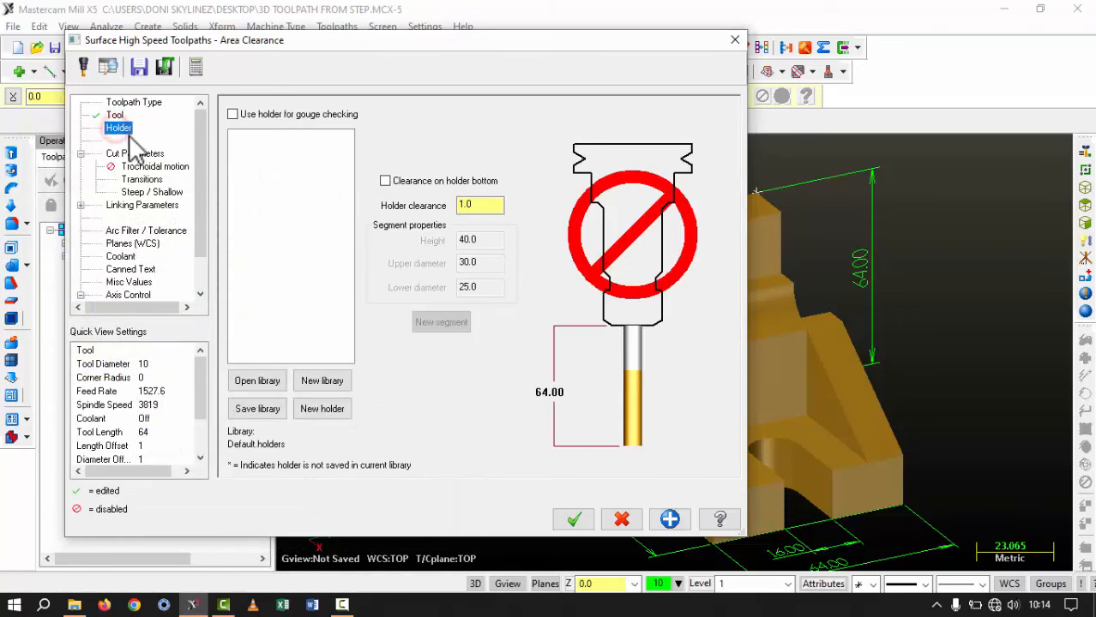
{"action": "left_click", "coordinate": [138, 153]}
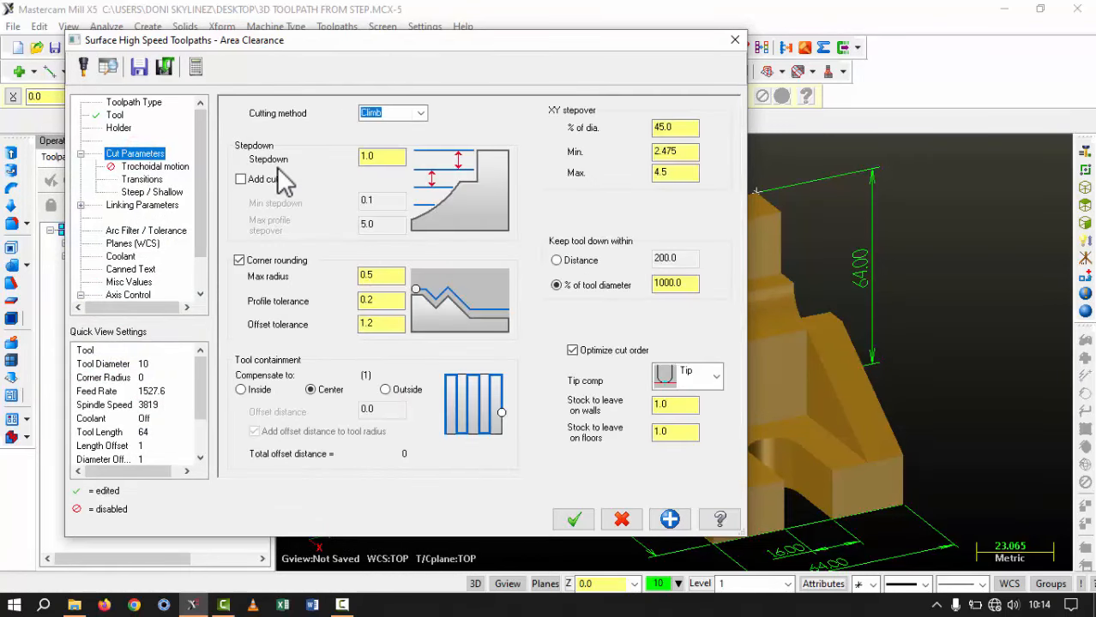
{"action": "left_click", "coordinate": [397, 156]}
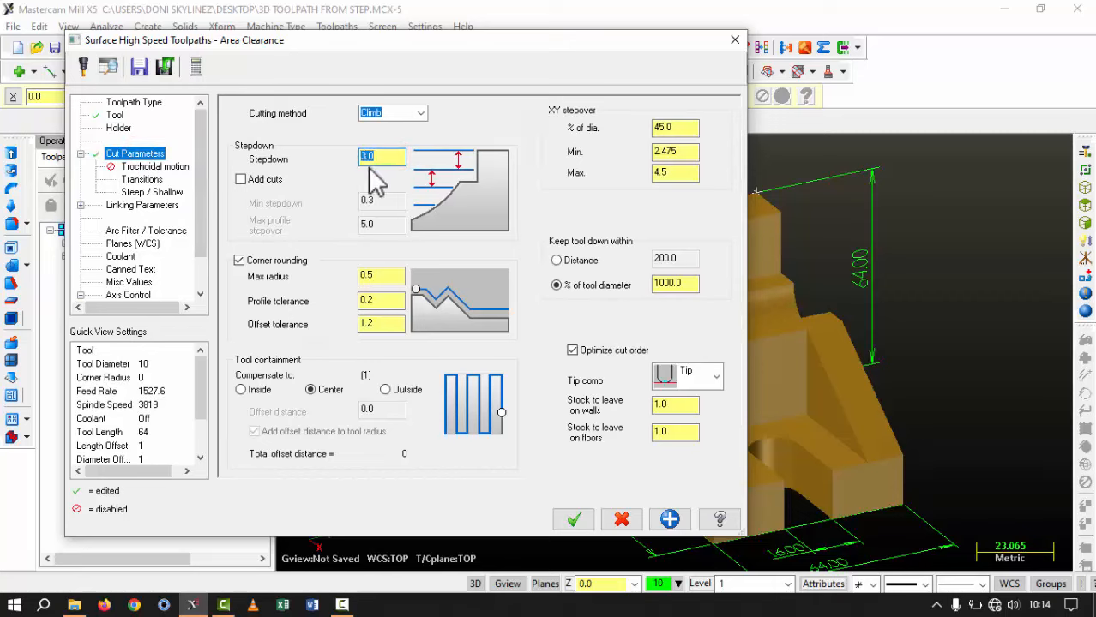
{"action": "left_click", "coordinate": [686, 127]}
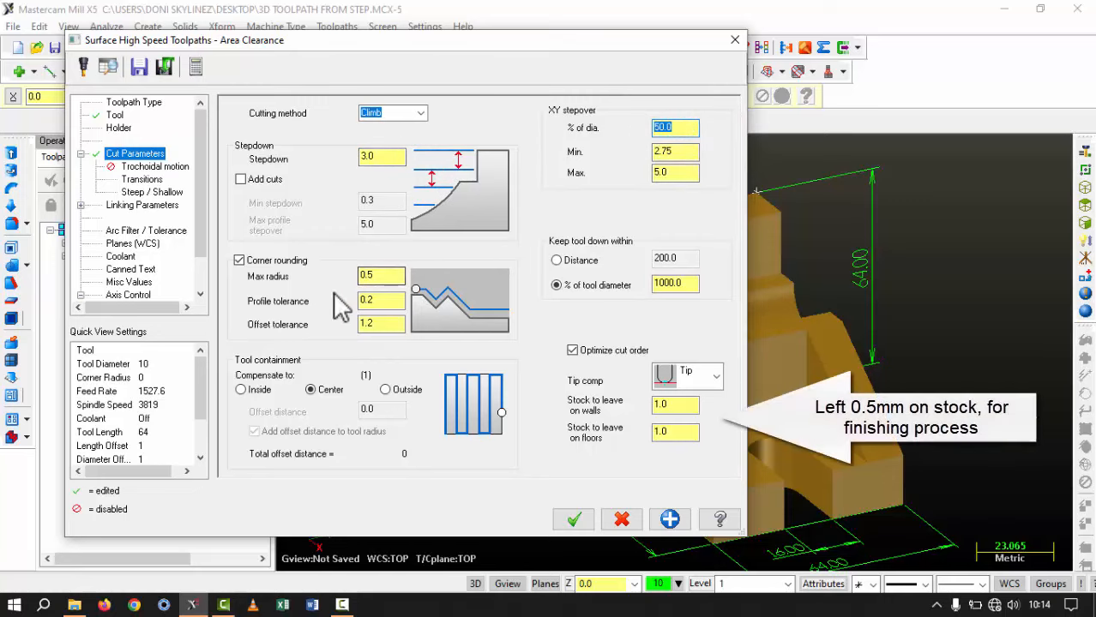
{"action": "left_click", "coordinate": [667, 404]}
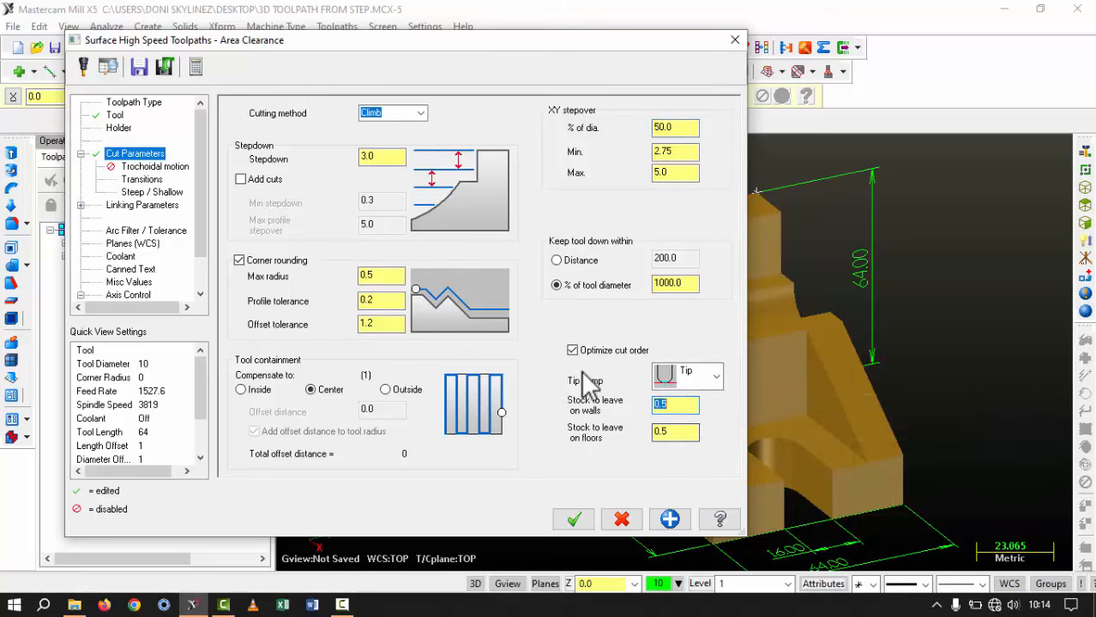
Set the part clearance in the area clearance linking parameters to 20 mm.
{"action": "left_click", "coordinate": [163, 167]}
{"action": "left_click", "coordinate": [156, 180]}
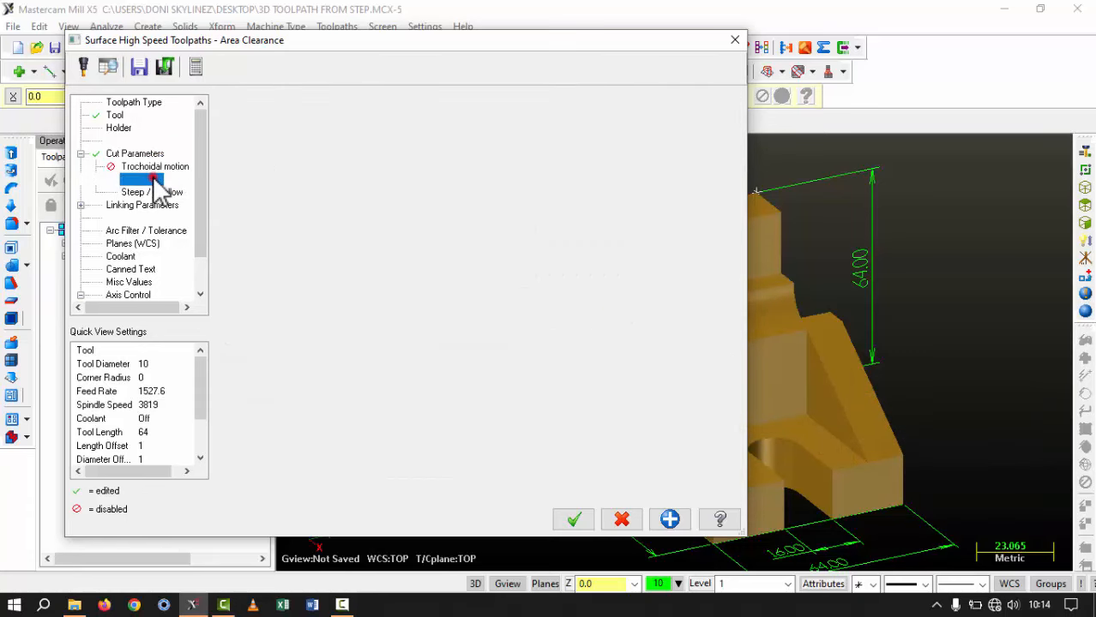
{"action": "left_click", "coordinate": [151, 192]}
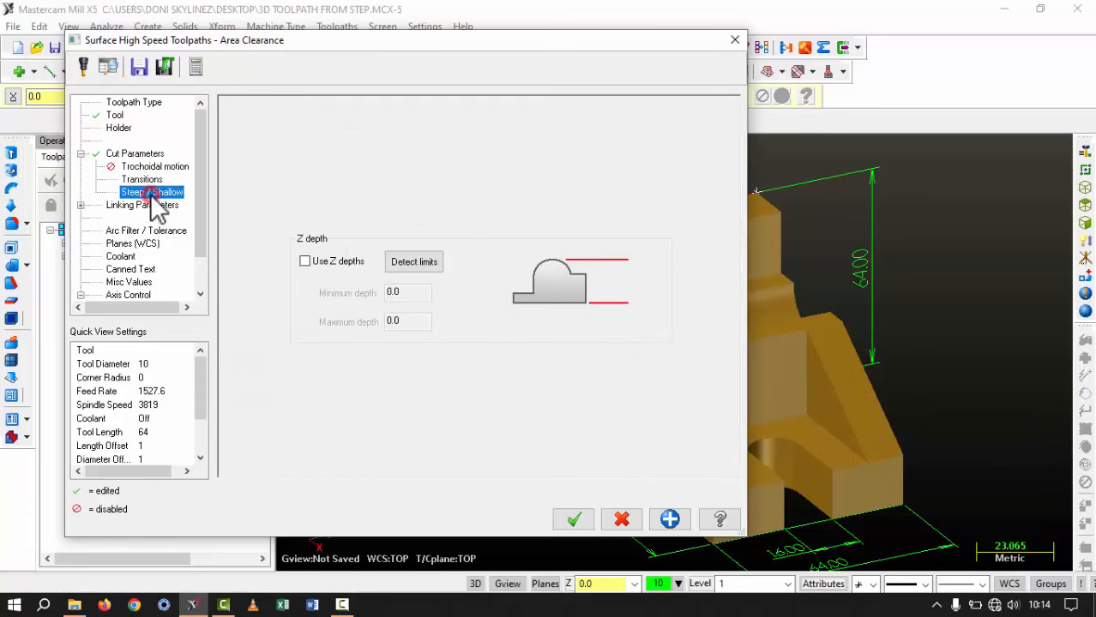
{"action": "left_click", "coordinate": [153, 206]}
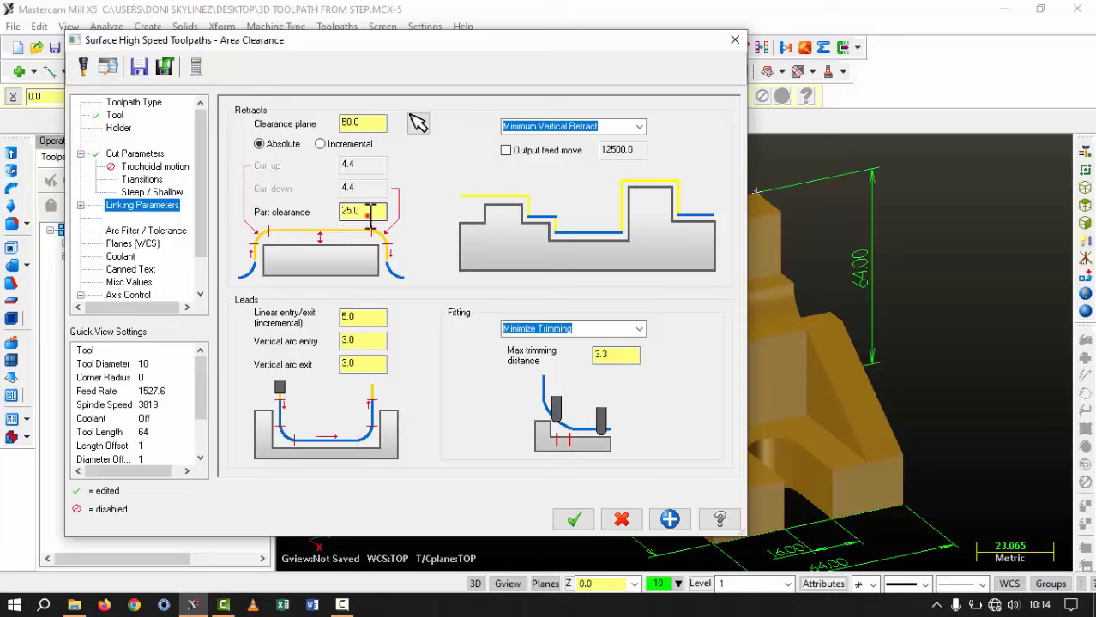
{"action": "left_click_drag", "start_coordinate": [372, 215], "coordinate": [334, 217]}
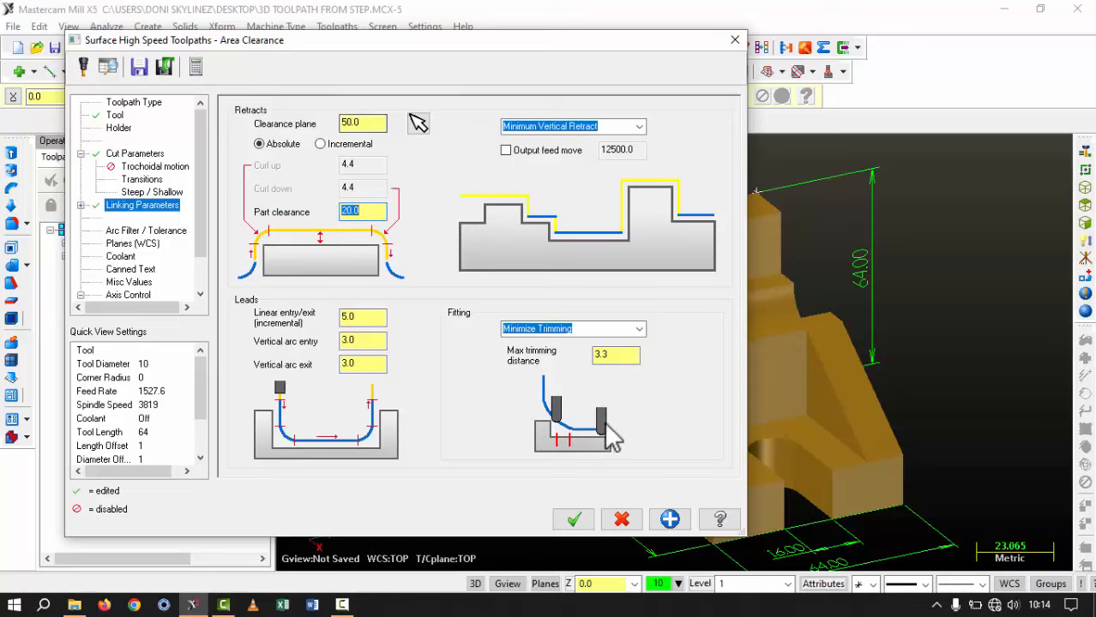
Apply the parameters to generate the area clearance toolpath and hide its display on the part.
{"action": "left_click", "coordinate": [670, 521]}
{"action": "left_click", "coordinate": [577, 518]}
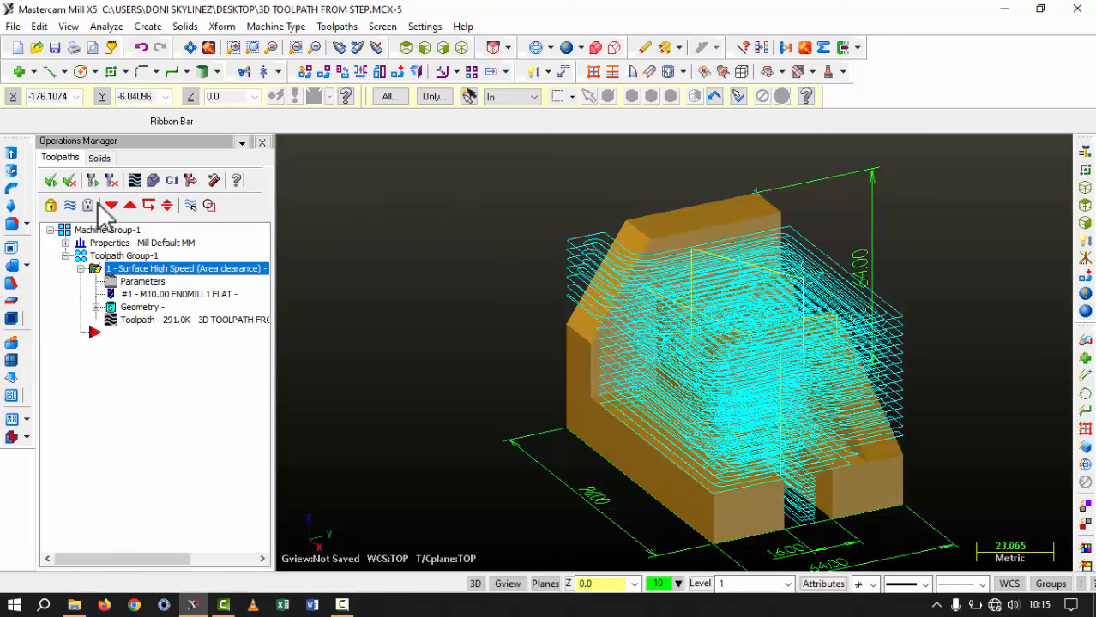
{"action": "left_click", "coordinate": [70, 206]}
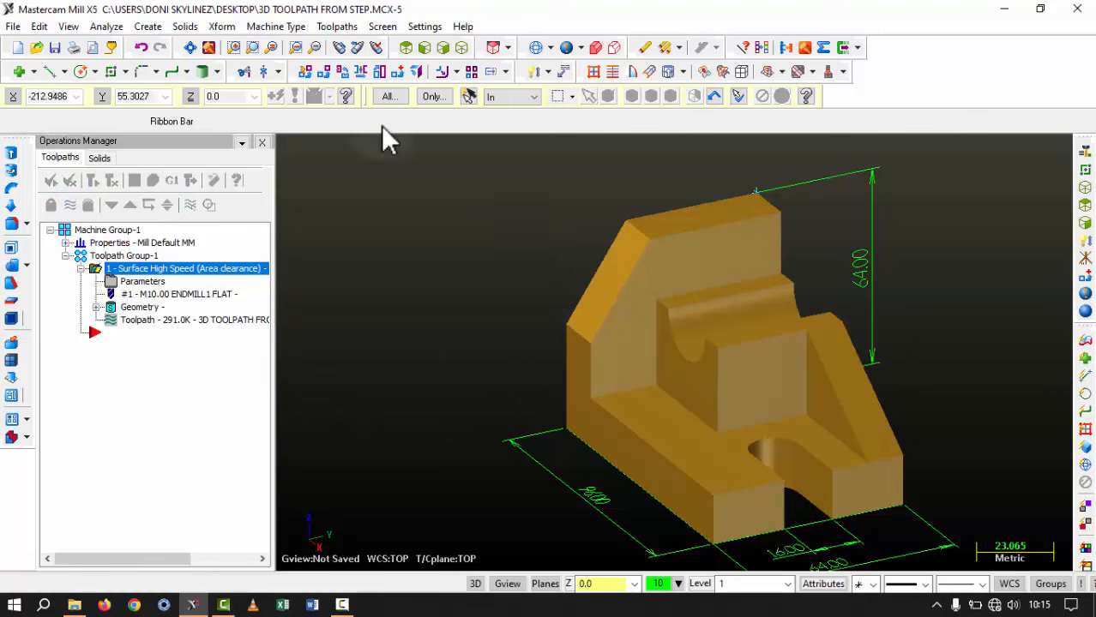
Start a second Surface High Speed toolpath and use the whole solid as drive surfaces.
{"action": "left_click", "coordinate": [337, 27]}
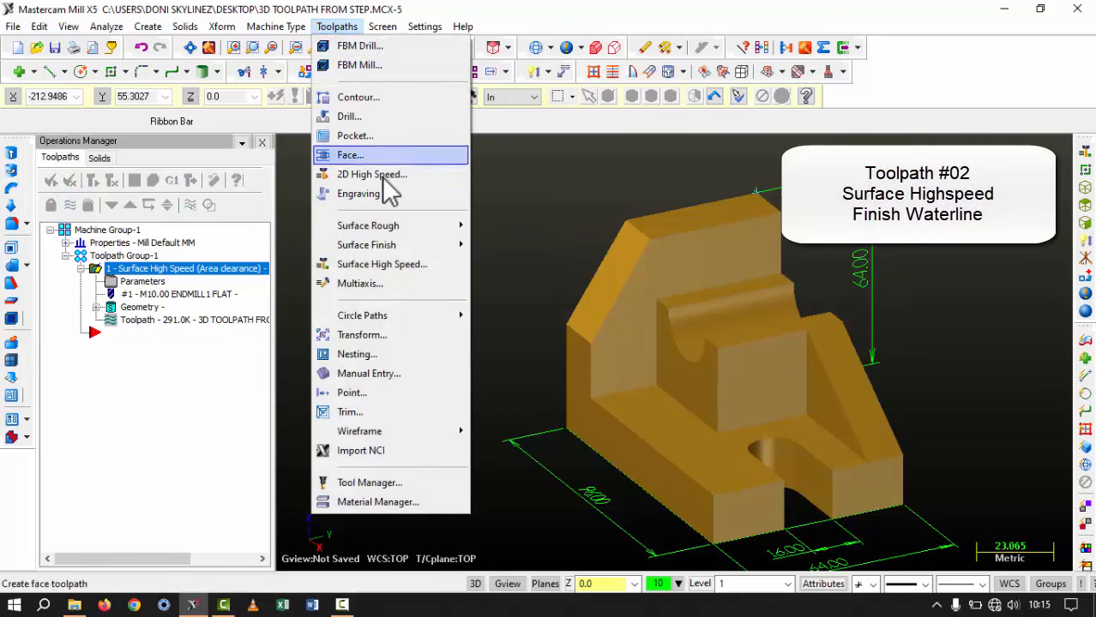
{"action": "left_click", "coordinate": [408, 263]}
{"action": "left_click", "coordinate": [707, 257]}
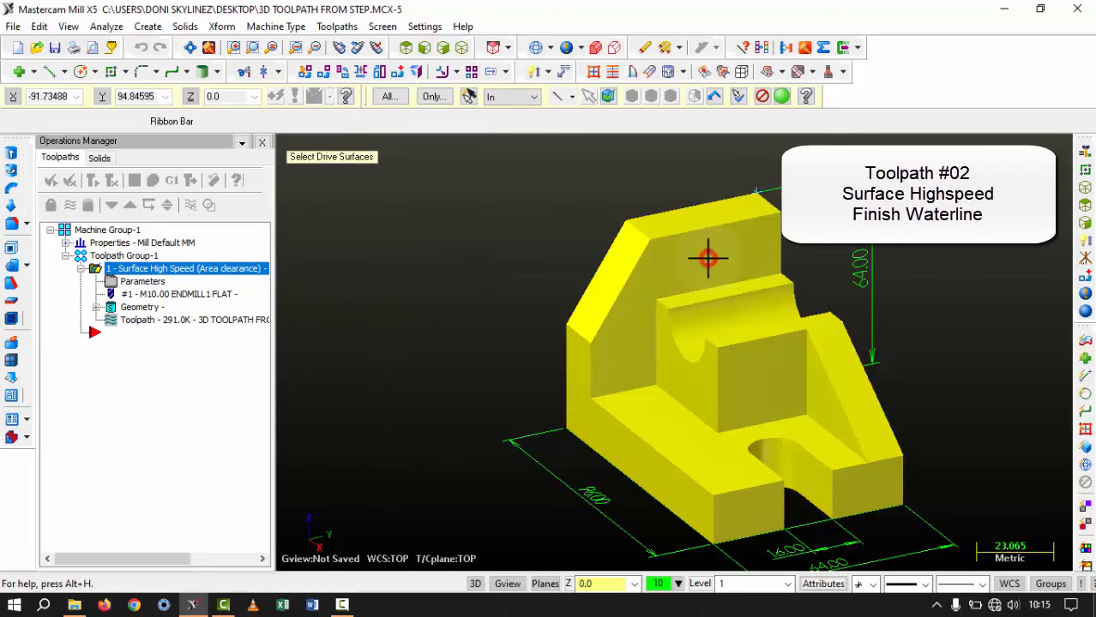
{"action": "left_click", "coordinate": [781, 96]}
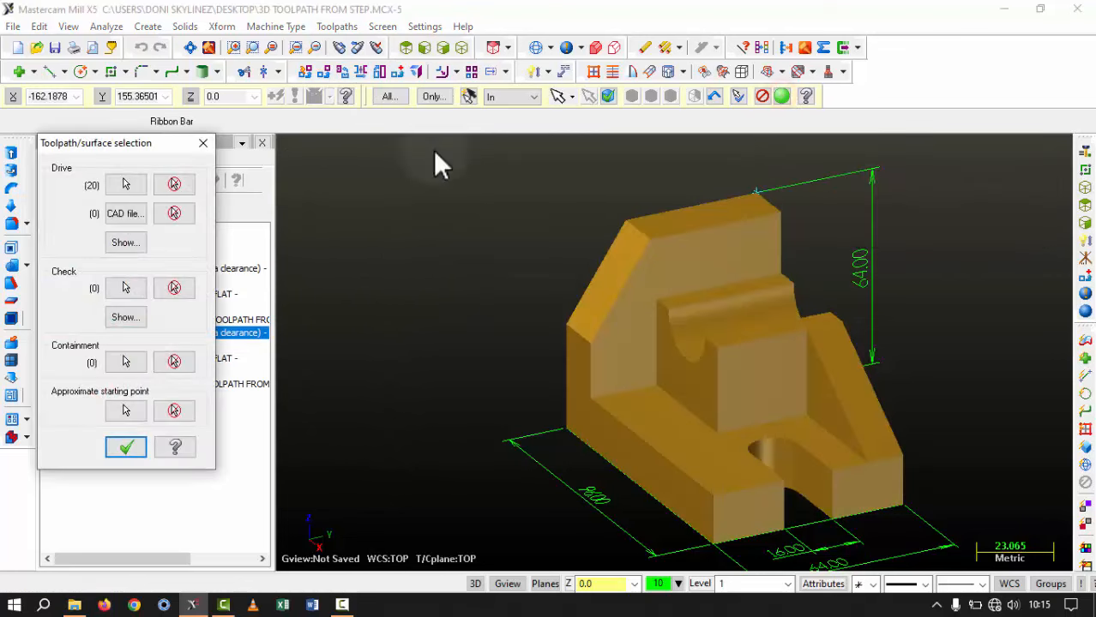
Chain the base rectangle as the second toolpath's containment boundary and set the approximate start point at the back wall's upper corner.
{"action": "left_click", "coordinate": [127, 363]}
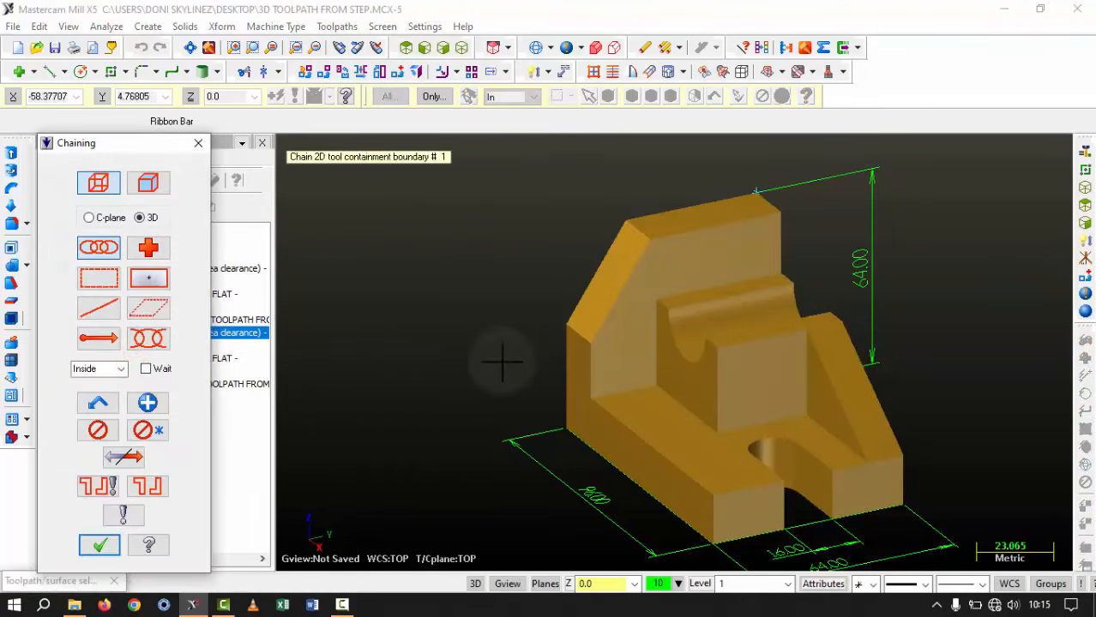
{"action": "left_click", "coordinate": [582, 434]}
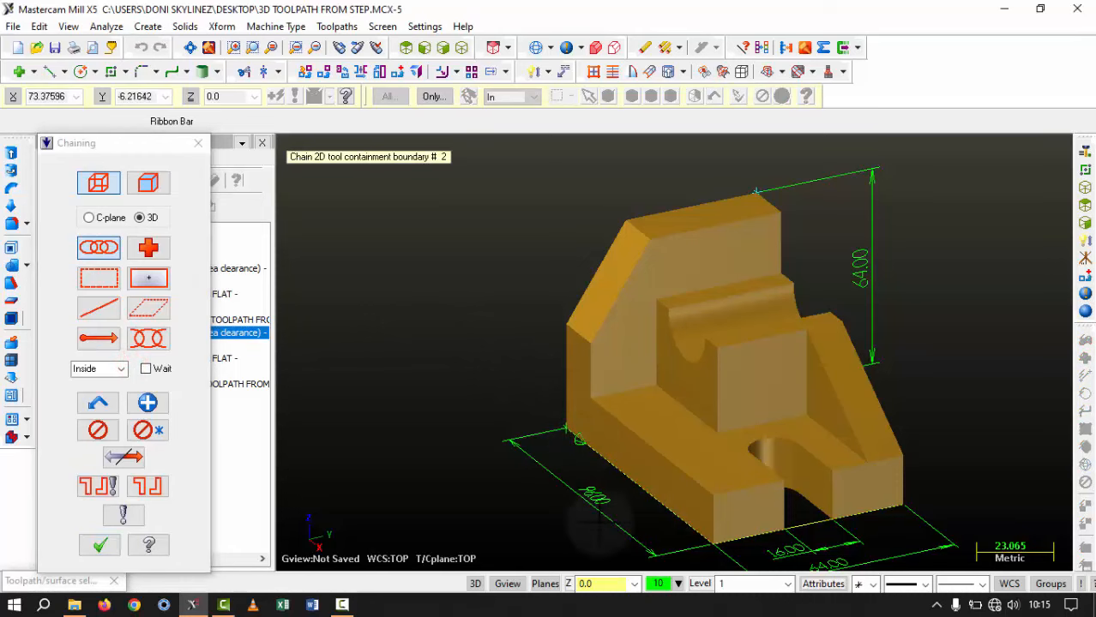
{"action": "left_click", "coordinate": [101, 547]}
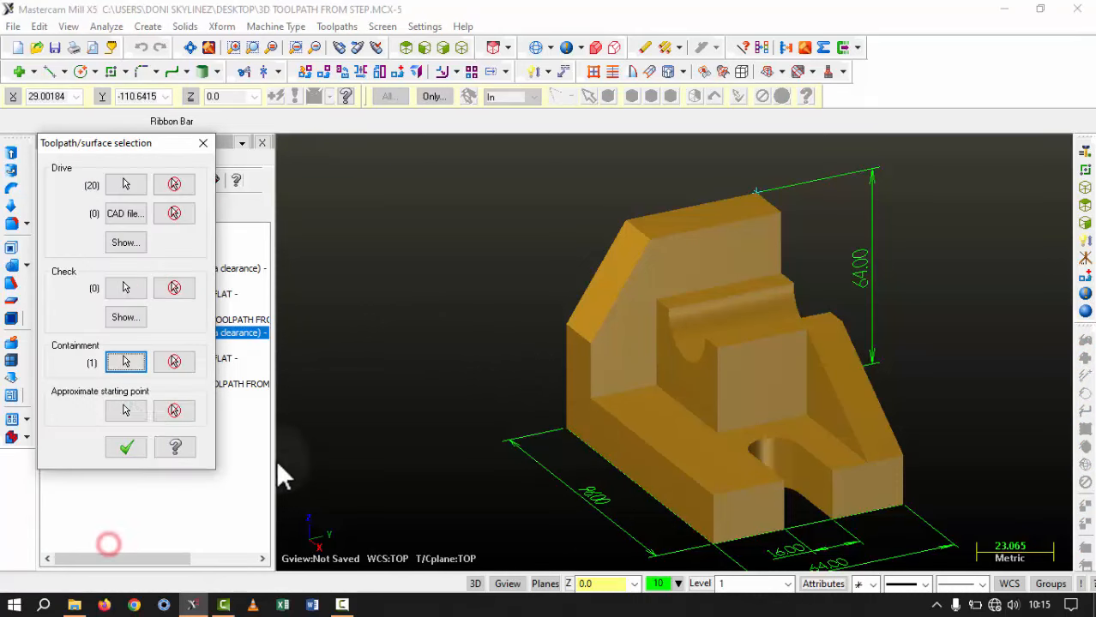
{"action": "left_click", "coordinate": [126, 410]}
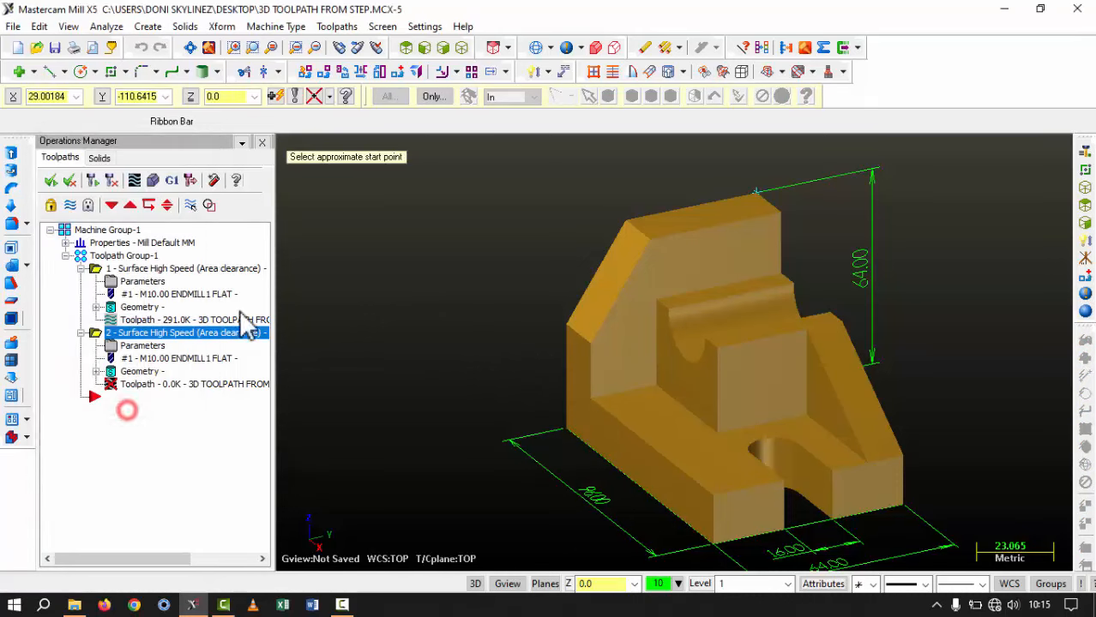
{"action": "left_click", "coordinate": [753, 194]}
{"action": "left_click", "coordinate": [127, 447]}
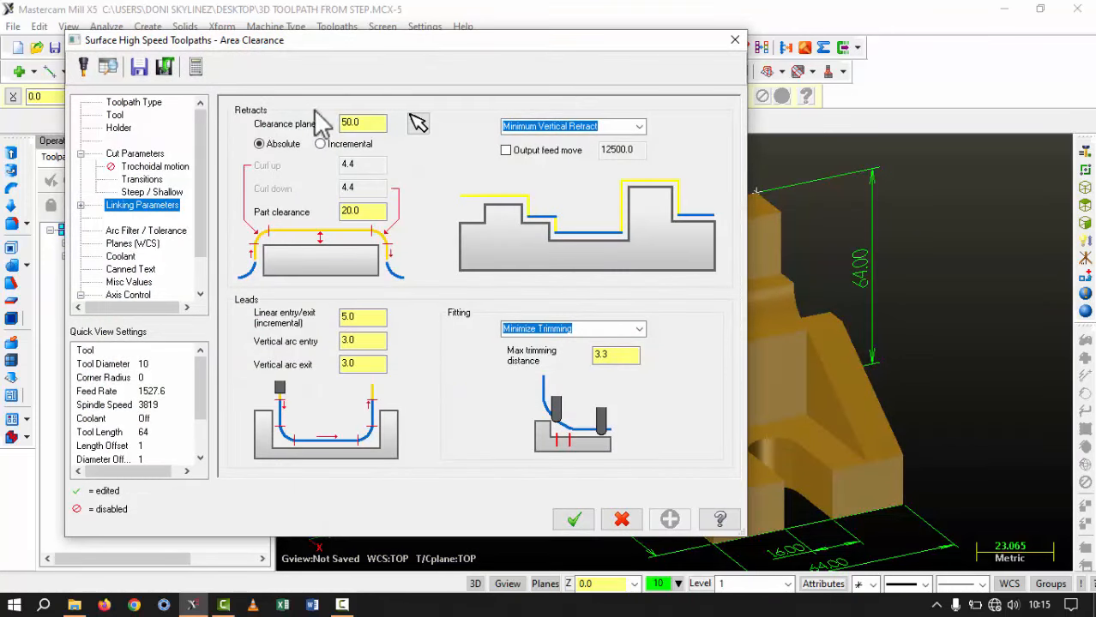
Change the second operation's toolpath type from roughing to the Waterline finishing type.
{"action": "left_click", "coordinate": [139, 103]}
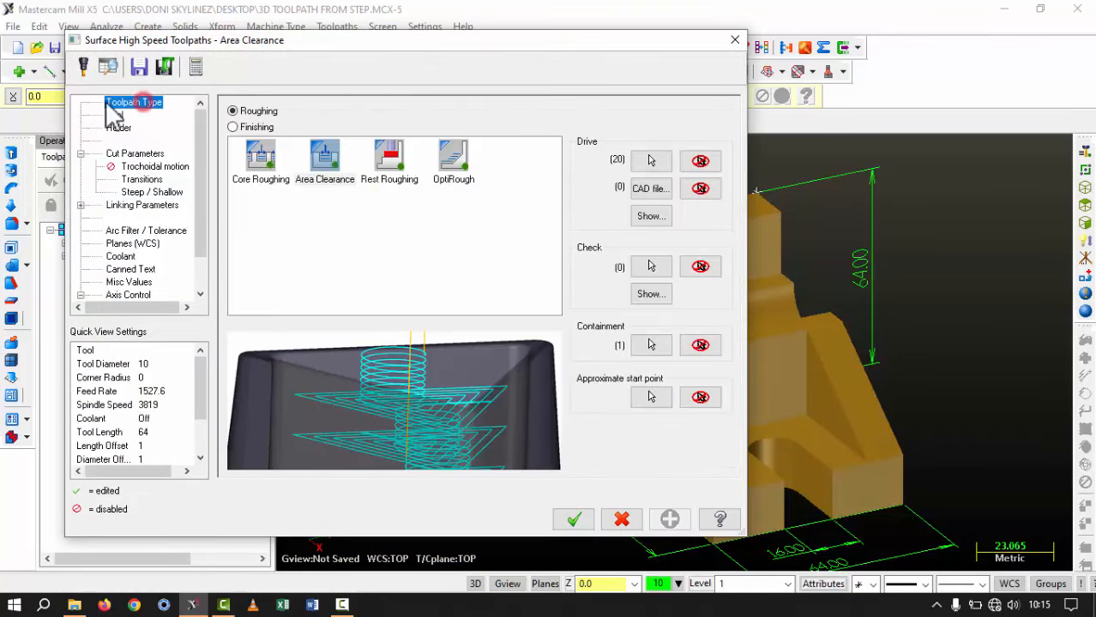
{"action": "left_click", "coordinate": [233, 128]}
{"action": "left_click", "coordinate": [258, 160]}
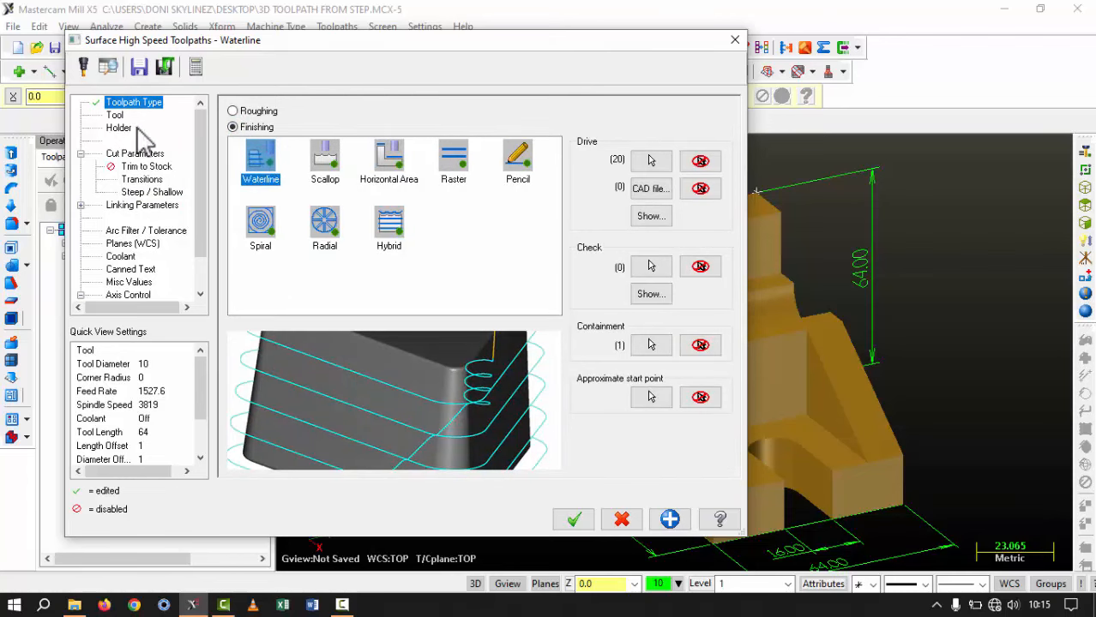
Create flat end mill number 2 with 5 mm diameter, 40 mm flute, 50 mm shoulder and 64 mm overall length, with calculated speeds and feeds.
{"action": "left_click", "coordinate": [114, 115]}
{"action": "right_click", "coordinate": [330, 199]}
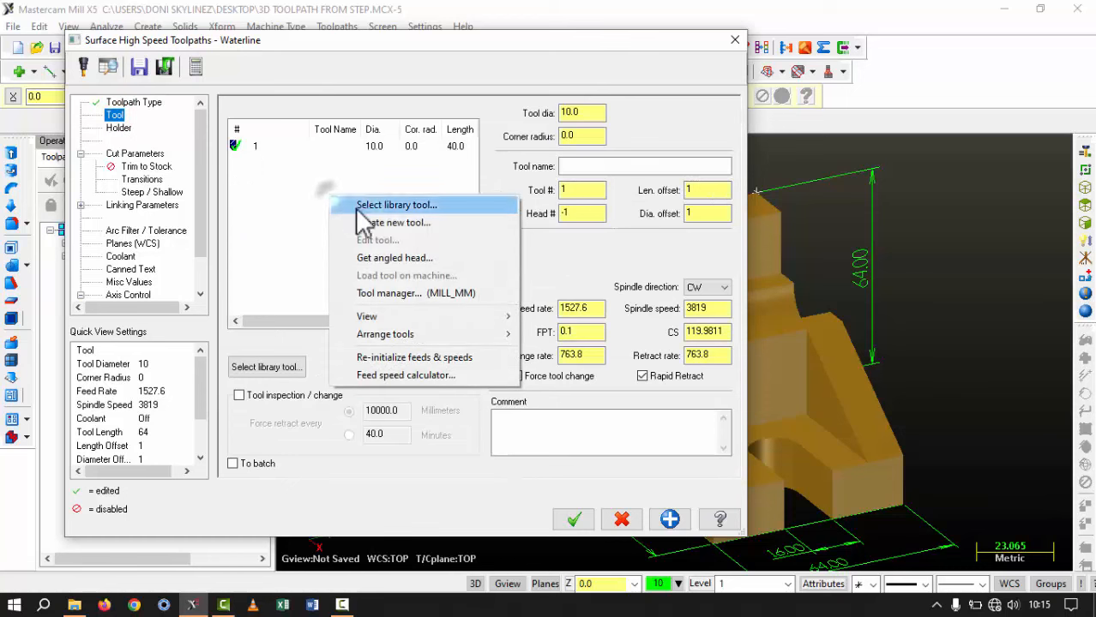
{"action": "left_click", "coordinate": [390, 222]}
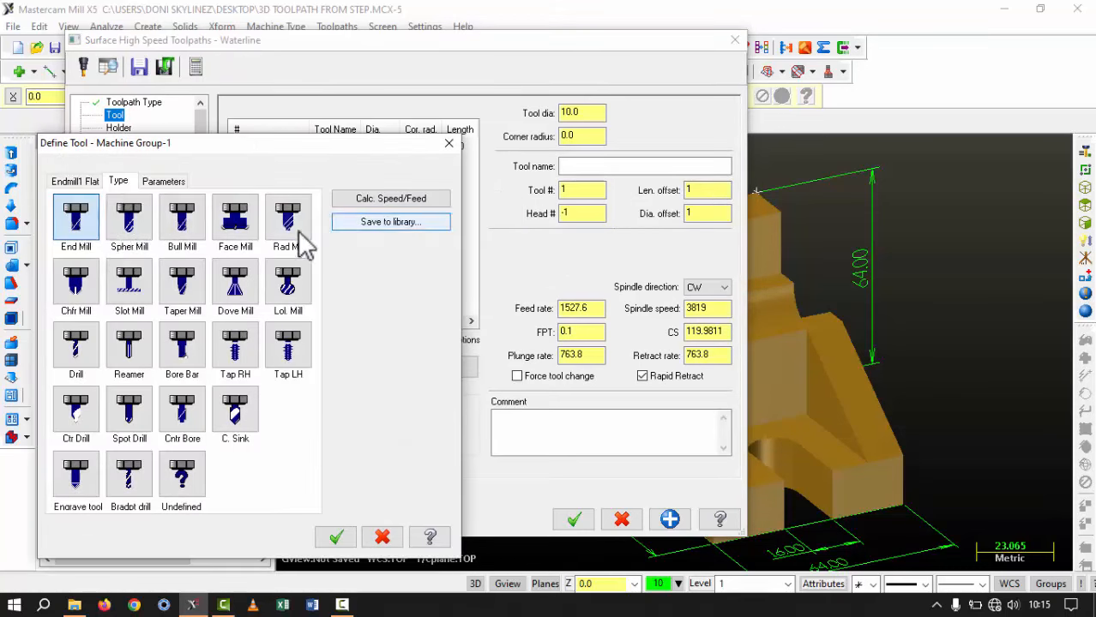
{"action": "left_click", "coordinate": [78, 227]}
{"action": "left_click", "coordinate": [69, 309]}
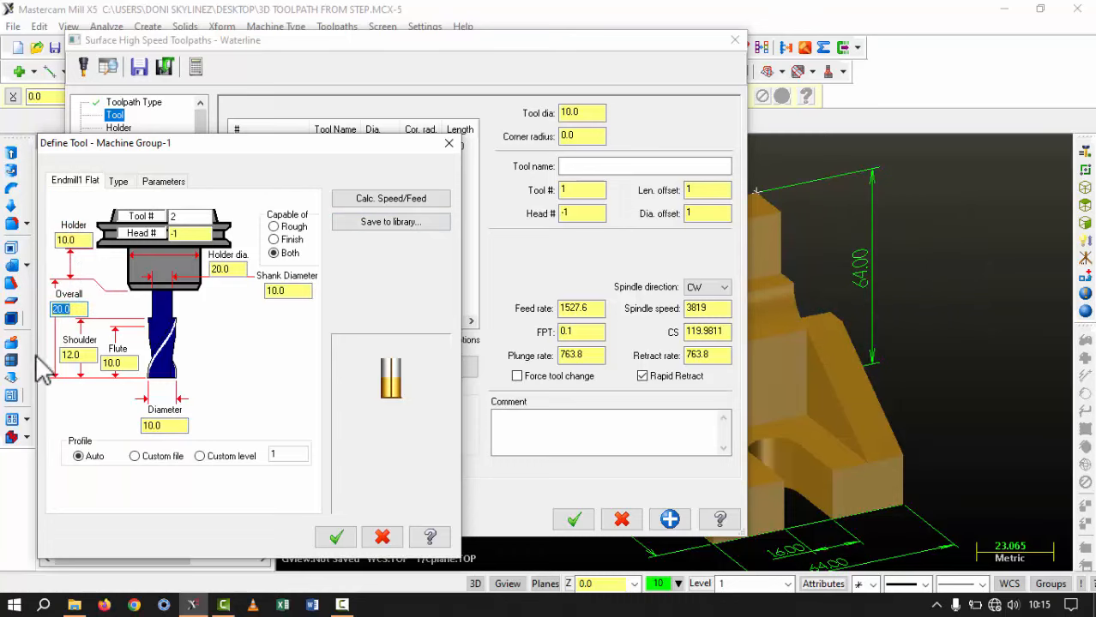
{"action": "key", "text": "Return"}
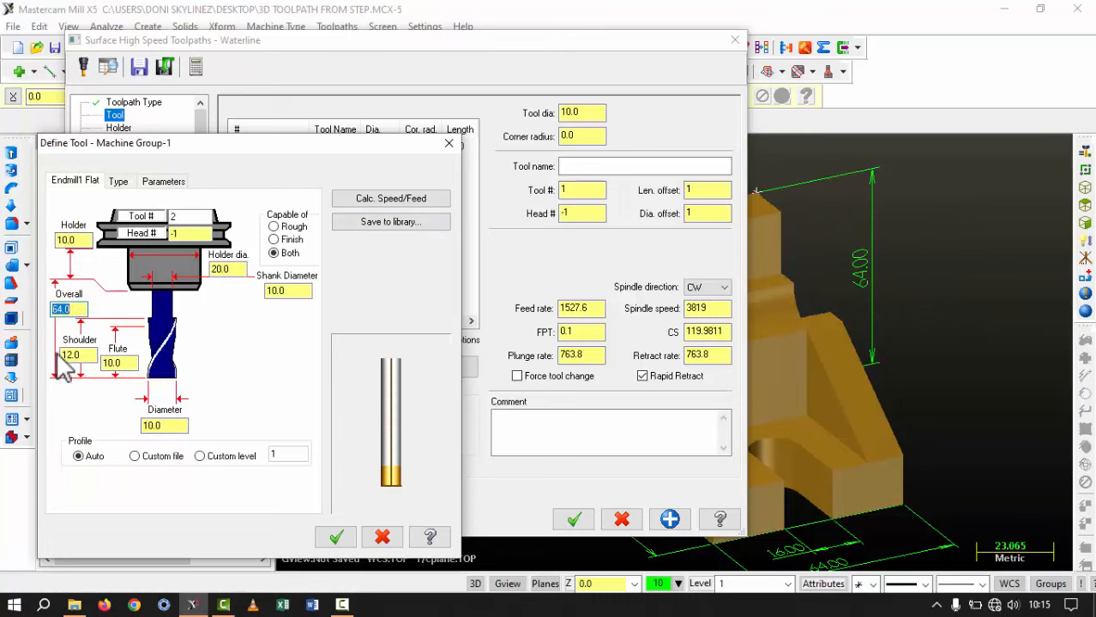
{"action": "left_click", "coordinate": [89, 356]}
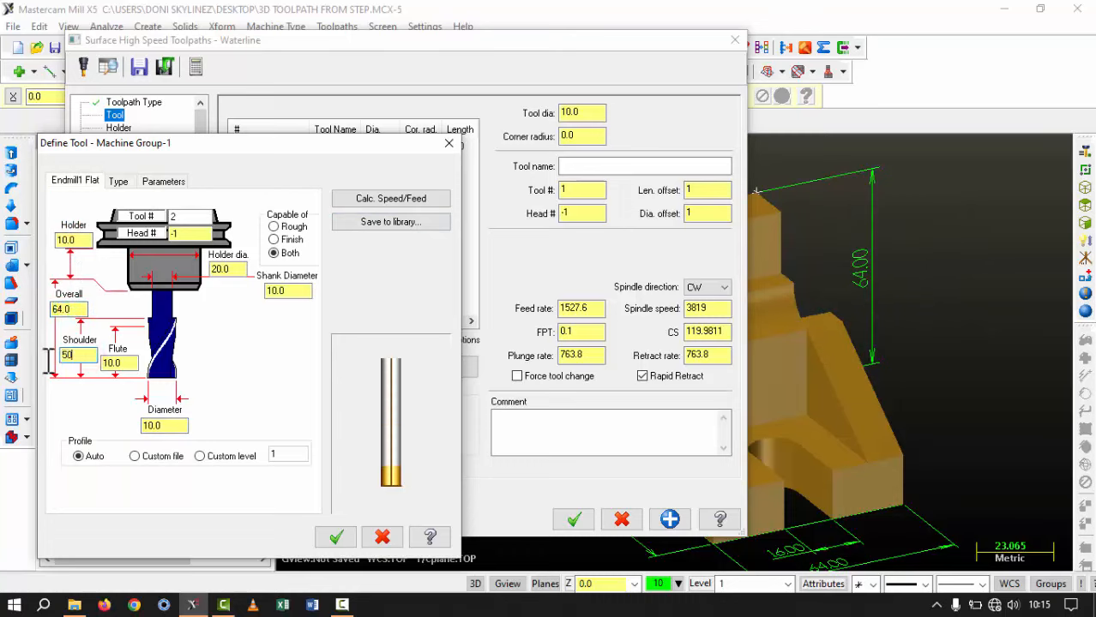
{"action": "left_click", "coordinate": [124, 362]}
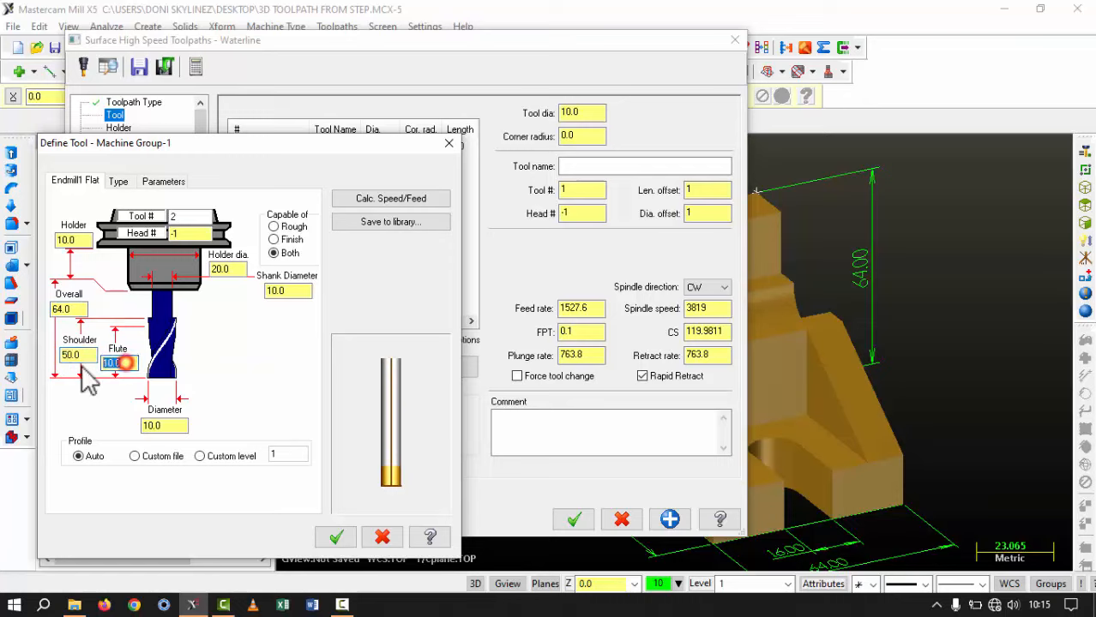
{"action": "type", "text": "4"}
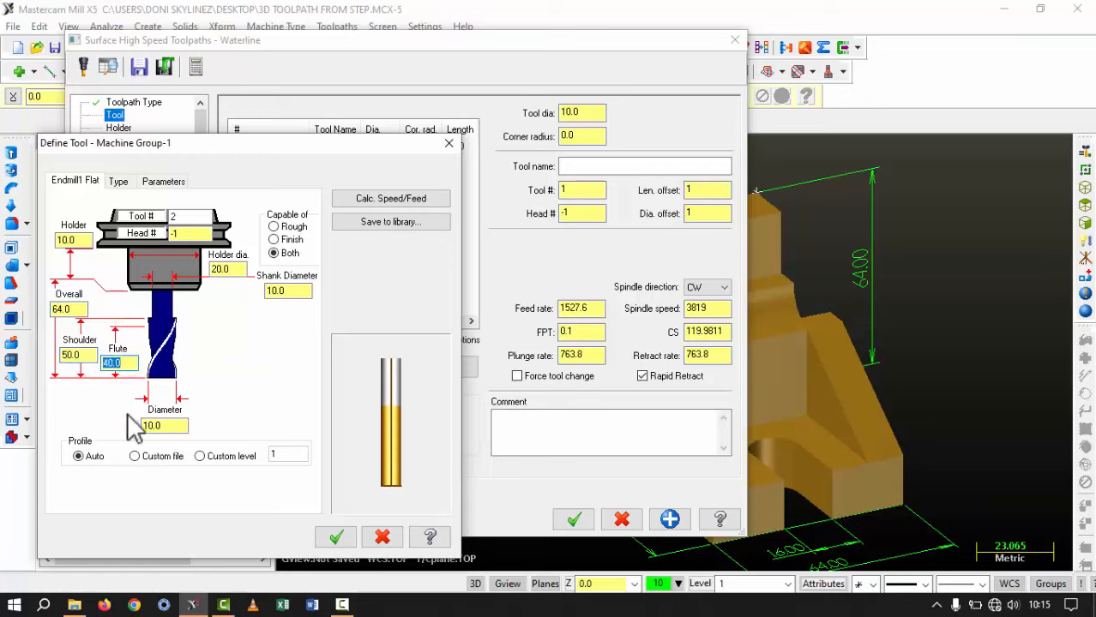
{"action": "left_click", "coordinate": [168, 426]}
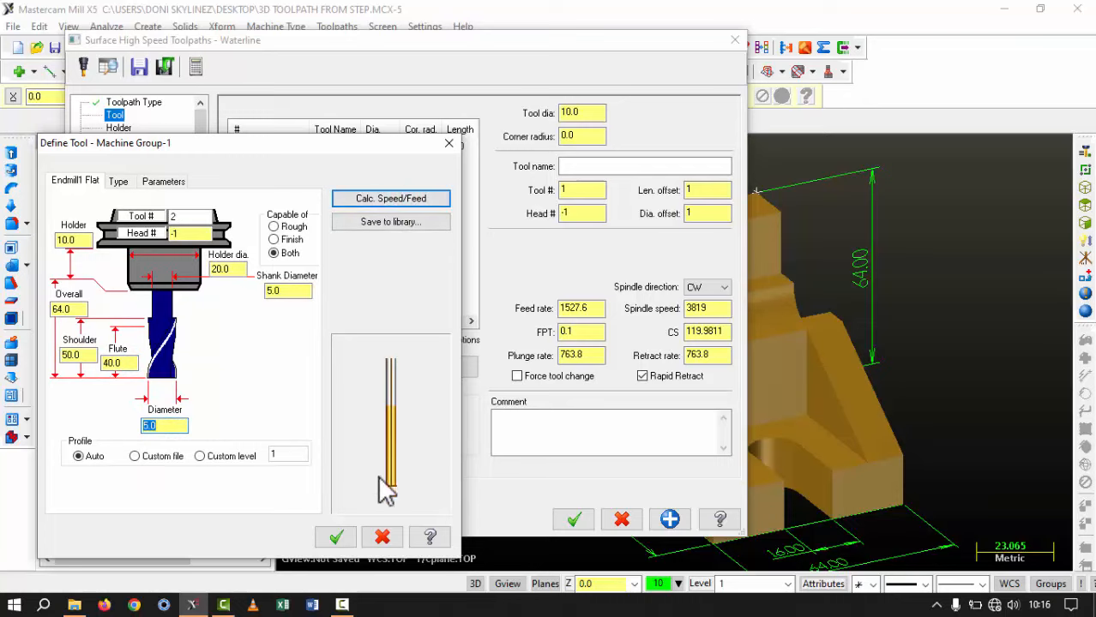
{"action": "left_click", "coordinate": [340, 537]}
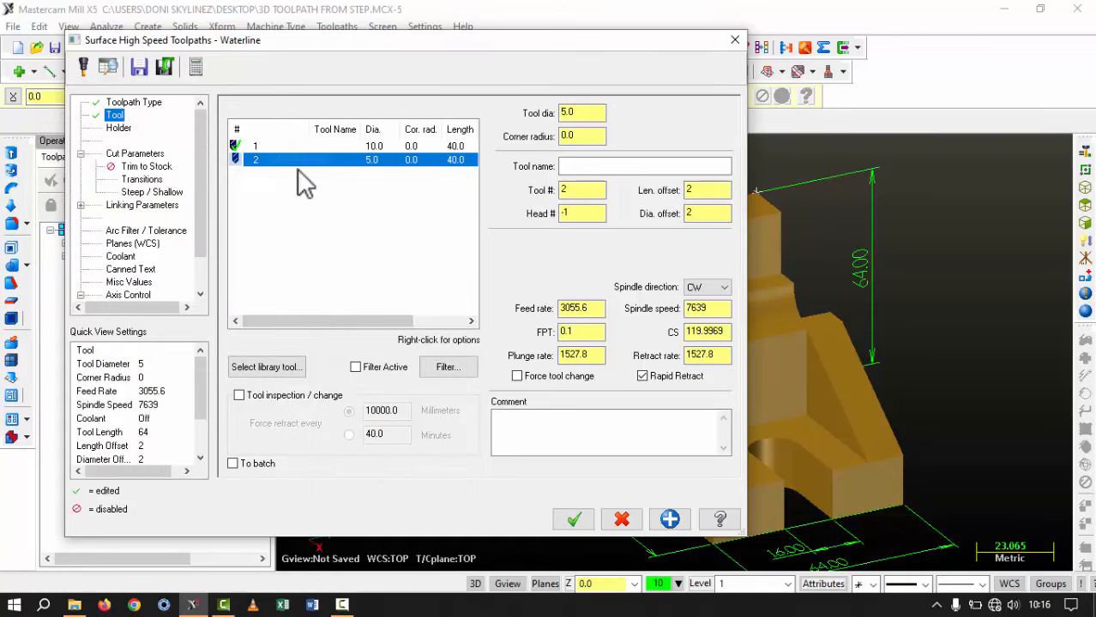
Set the waterline stepdown to 0.75 mm and the stock to leave on walls and floors to 0.
{"action": "left_click", "coordinate": [120, 131]}
{"action": "left_click", "coordinate": [135, 154]}
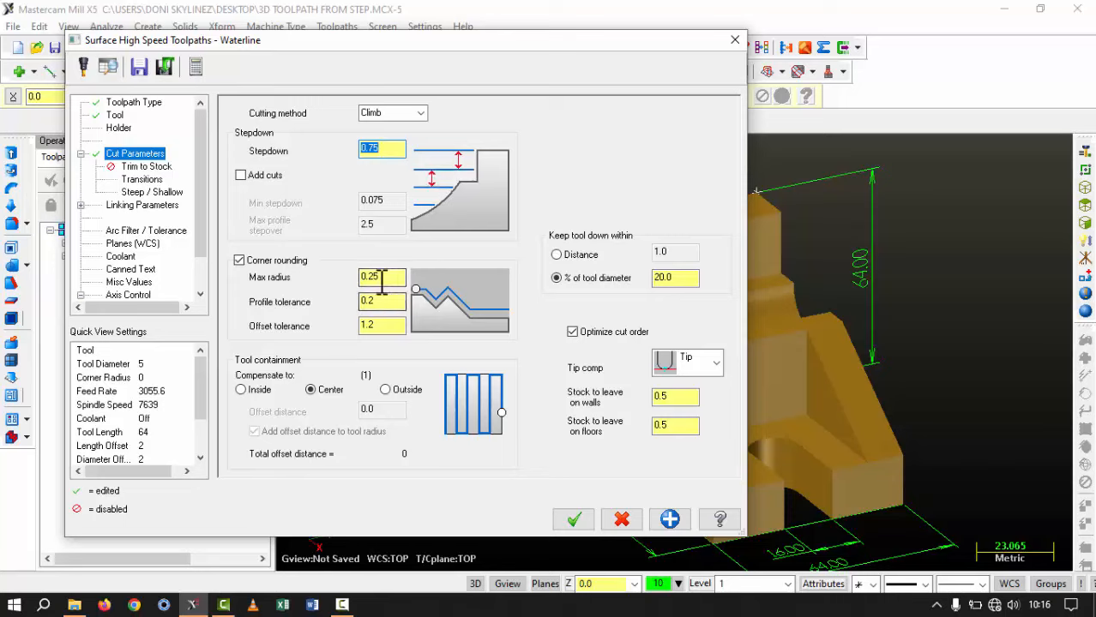
{"action": "left_click", "coordinate": [669, 395]}
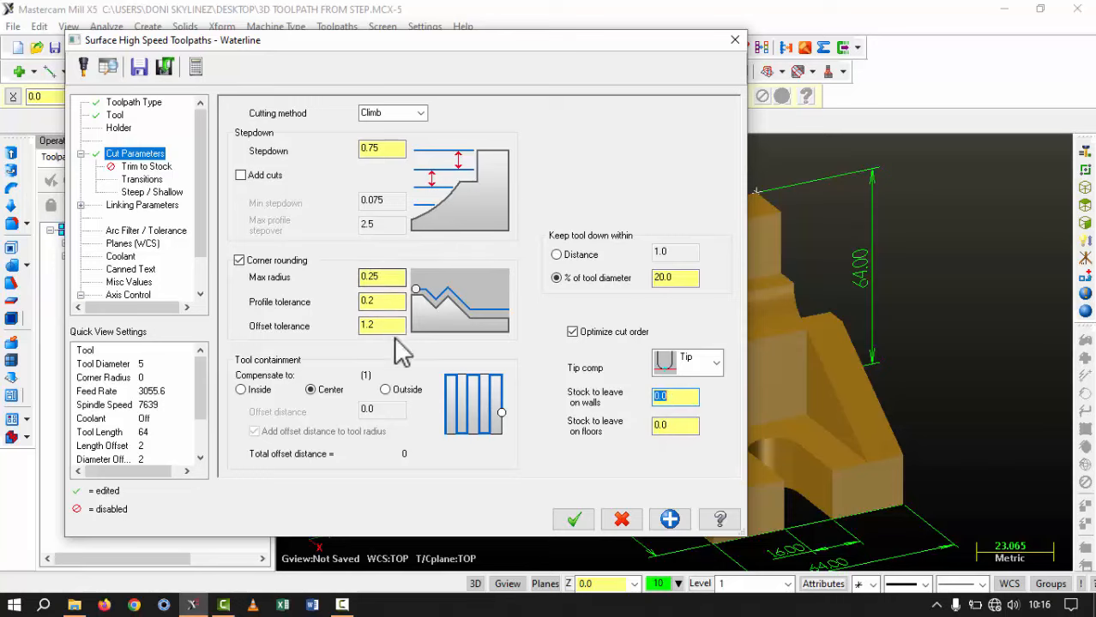
Check the remaining waterline cut and linking parameters, then generate the toolpath and hide its display on the part.
{"action": "left_click", "coordinate": [159, 168]}
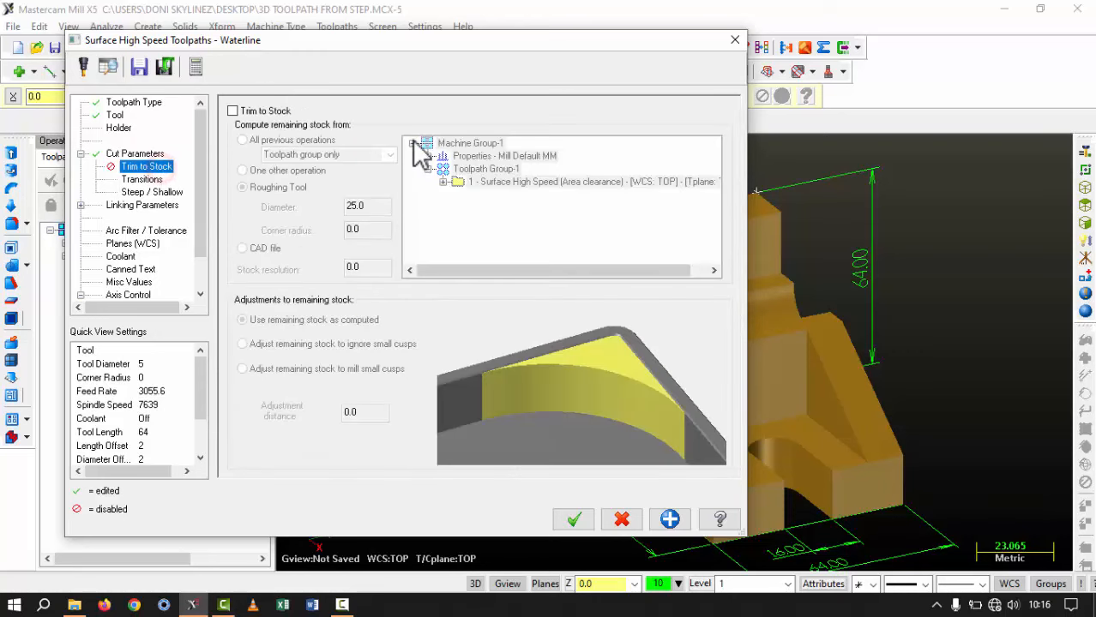
{"action": "left_click", "coordinate": [145, 179]}
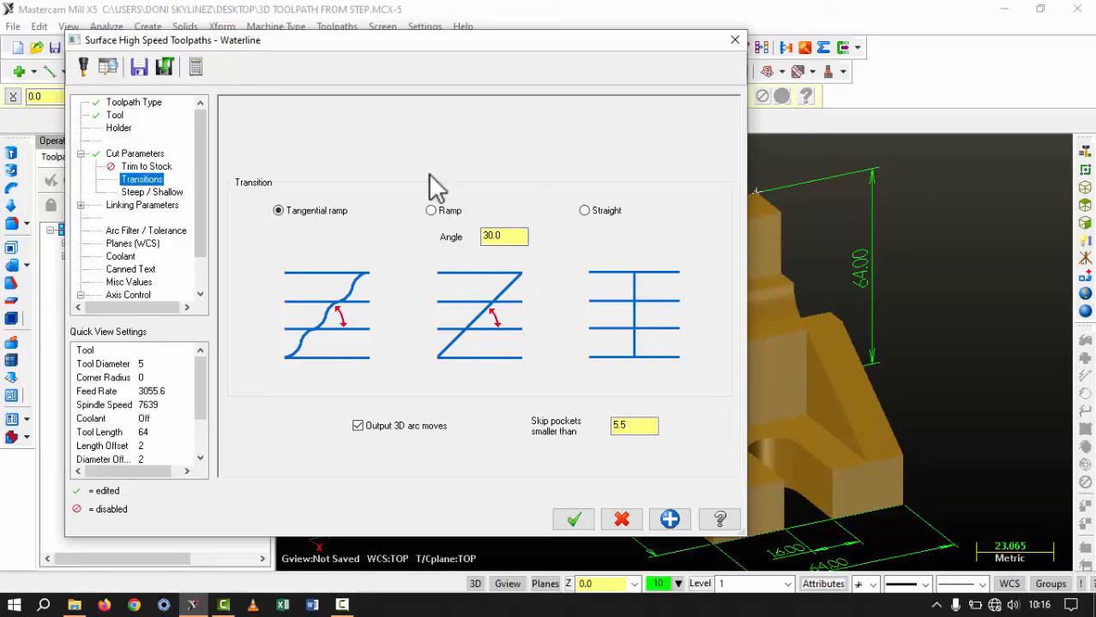
{"action": "left_click", "coordinate": [172, 192]}
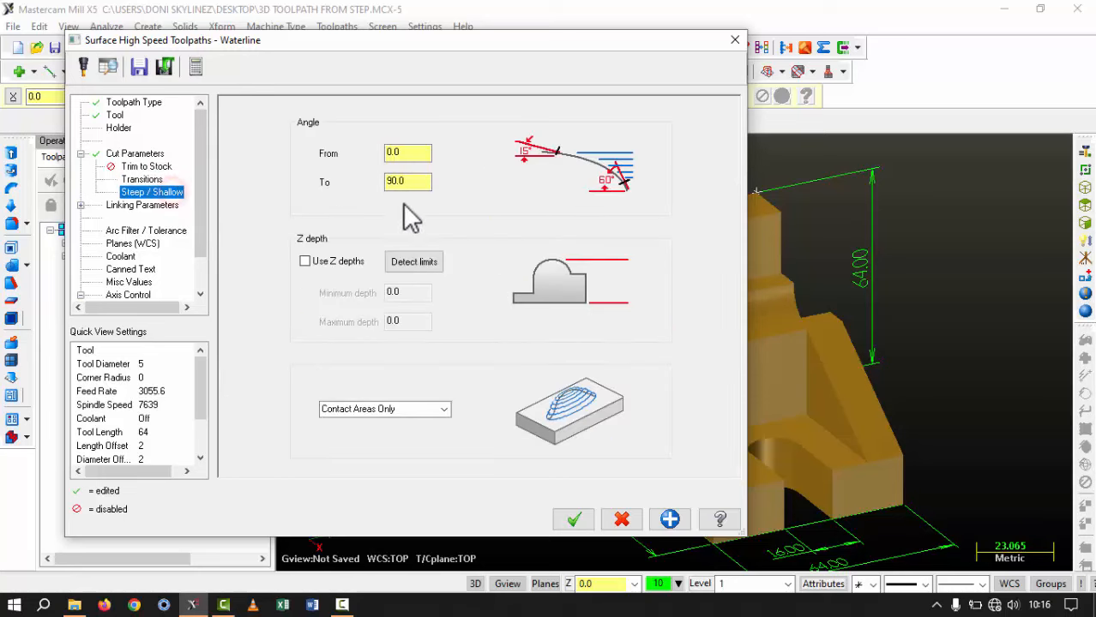
{"action": "left_click", "coordinate": [175, 205]}
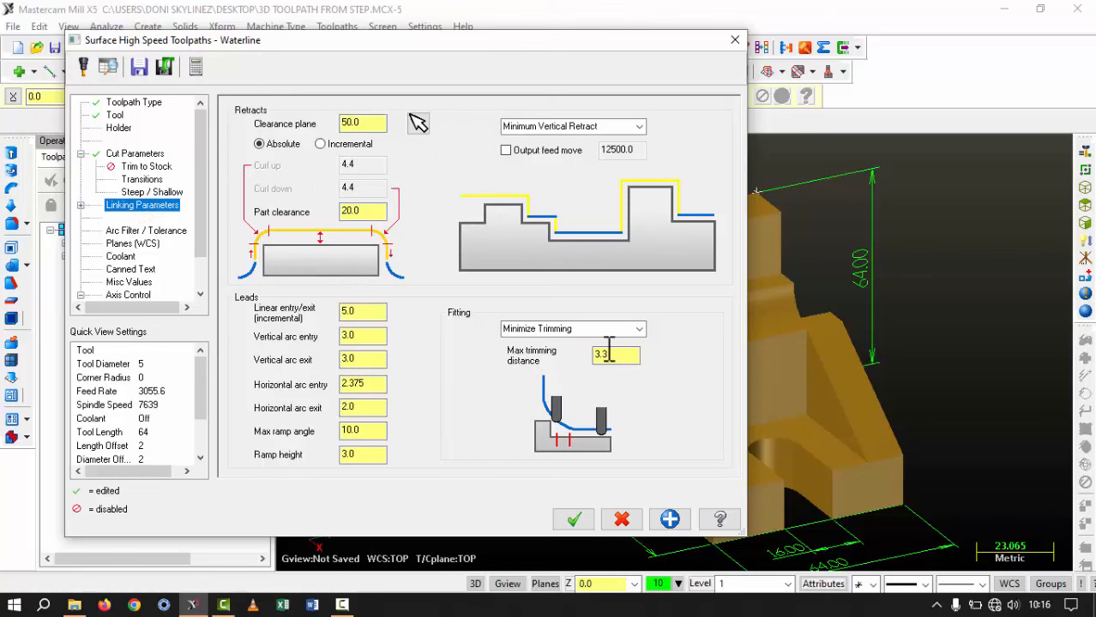
{"action": "left_click", "coordinate": [573, 520]}
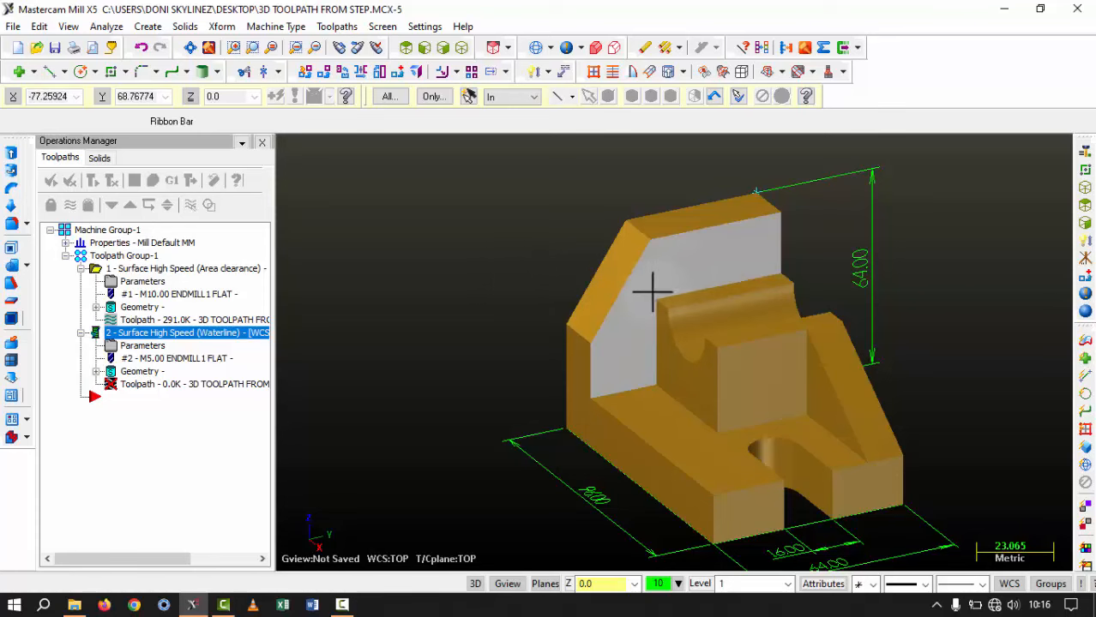
{"action": "scroll", "coordinate": [654, 289], "scroll_direction": "up", "scroll_amount": 1}
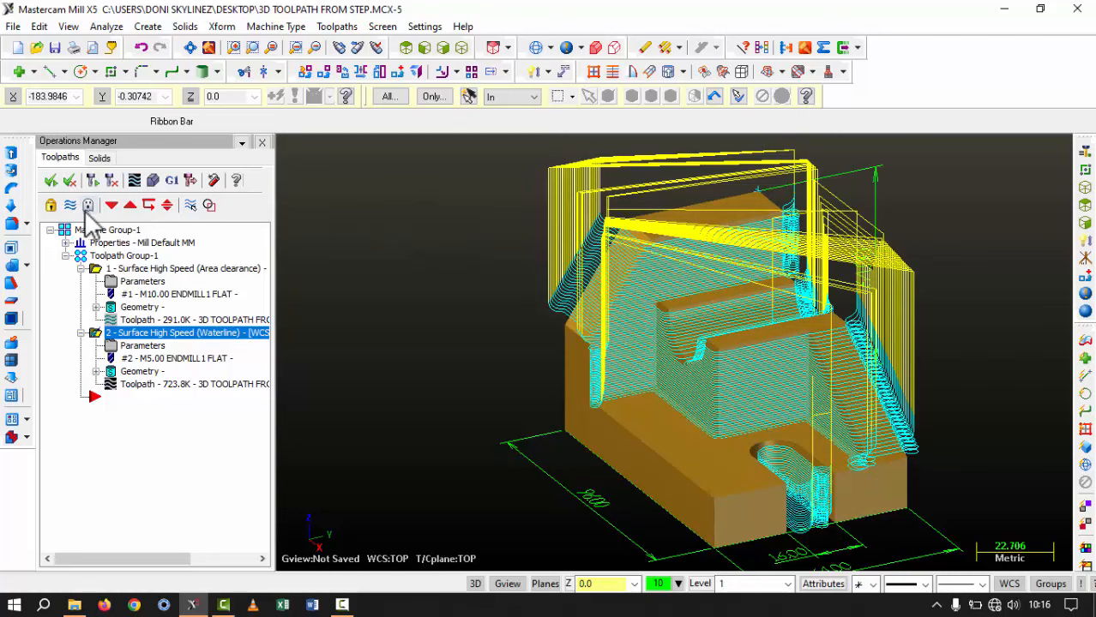
{"action": "left_click", "coordinate": [69, 205]}
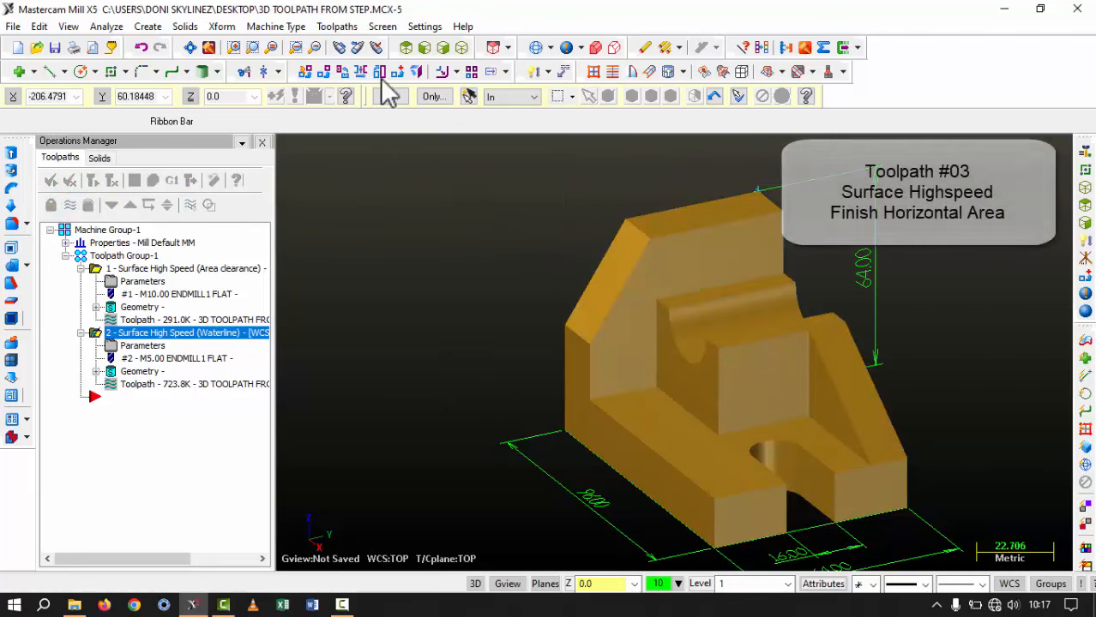
Start a third Surface High Speed toolpath and select the whole solid part as its drive geometry.
{"action": "left_click", "coordinate": [337, 26]}
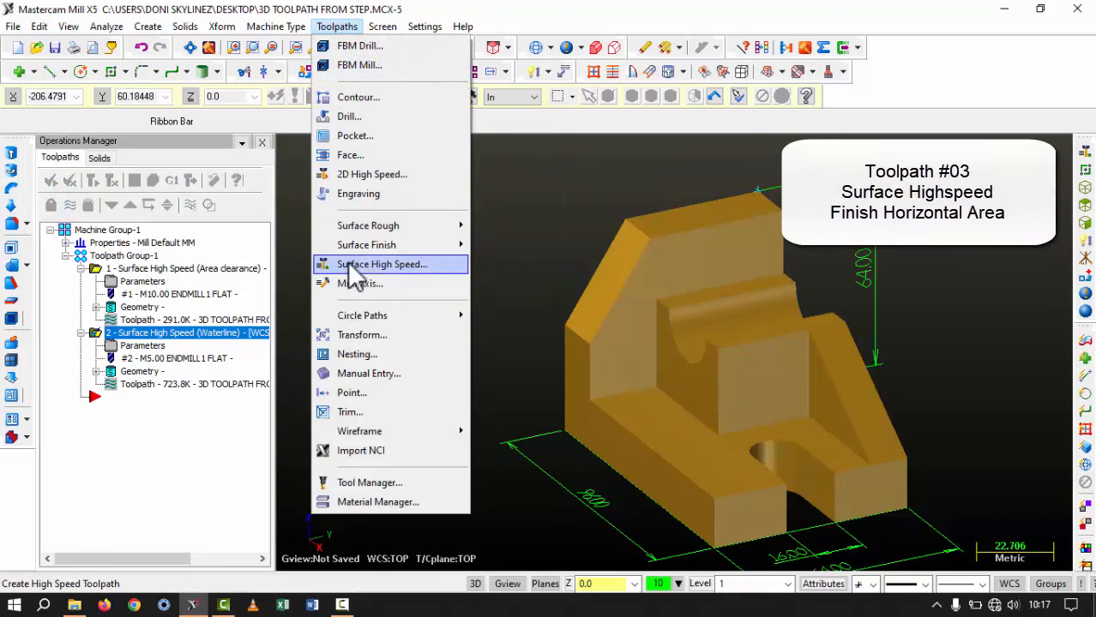
{"action": "left_click", "coordinate": [415, 266]}
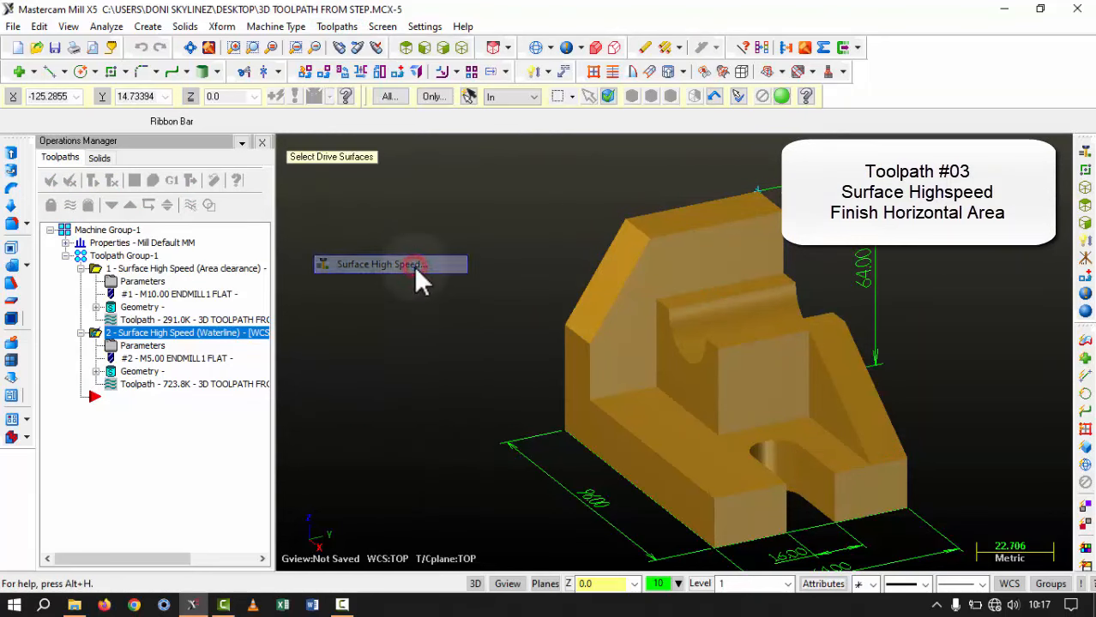
{"action": "left_click", "coordinate": [734, 225]}
{"action": "left_click", "coordinate": [781, 96]}
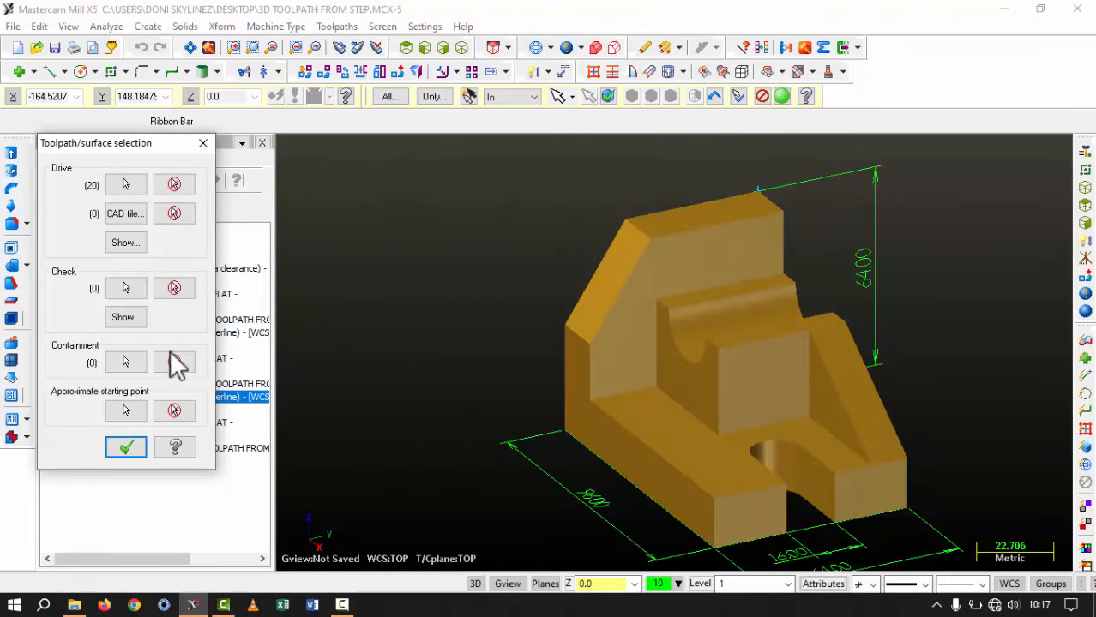
Chain the part's base outline as the containment boundary and set the approximate starting point at the top corner point X0, Y64, Z64.
{"action": "left_click", "coordinate": [130, 362]}
{"action": "left_click", "coordinate": [575, 439]}
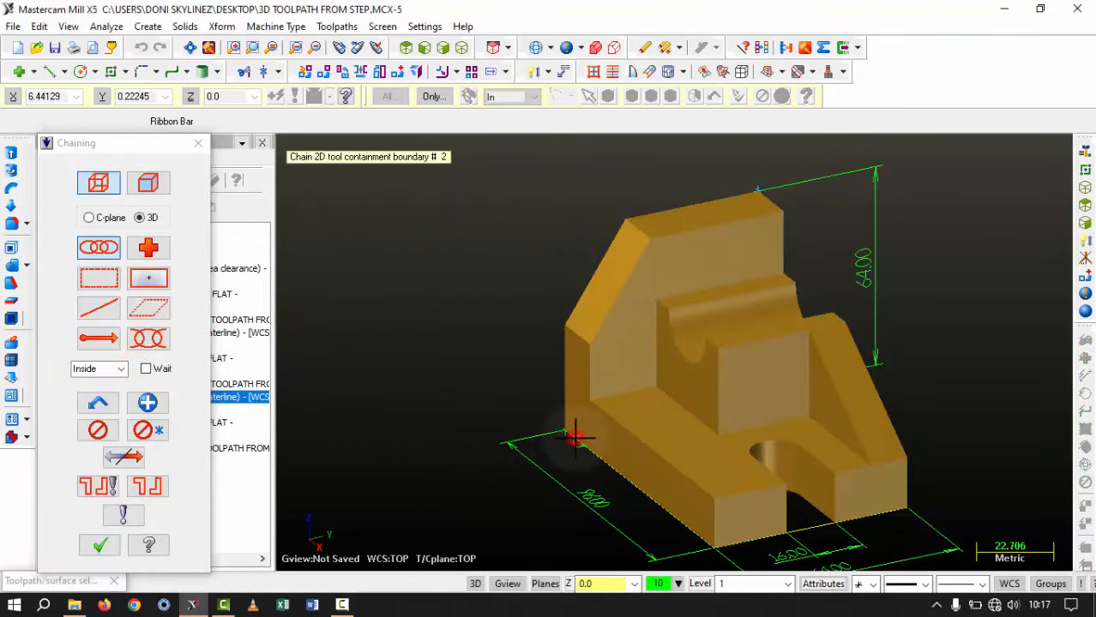
{"action": "left_click", "coordinate": [103, 546]}
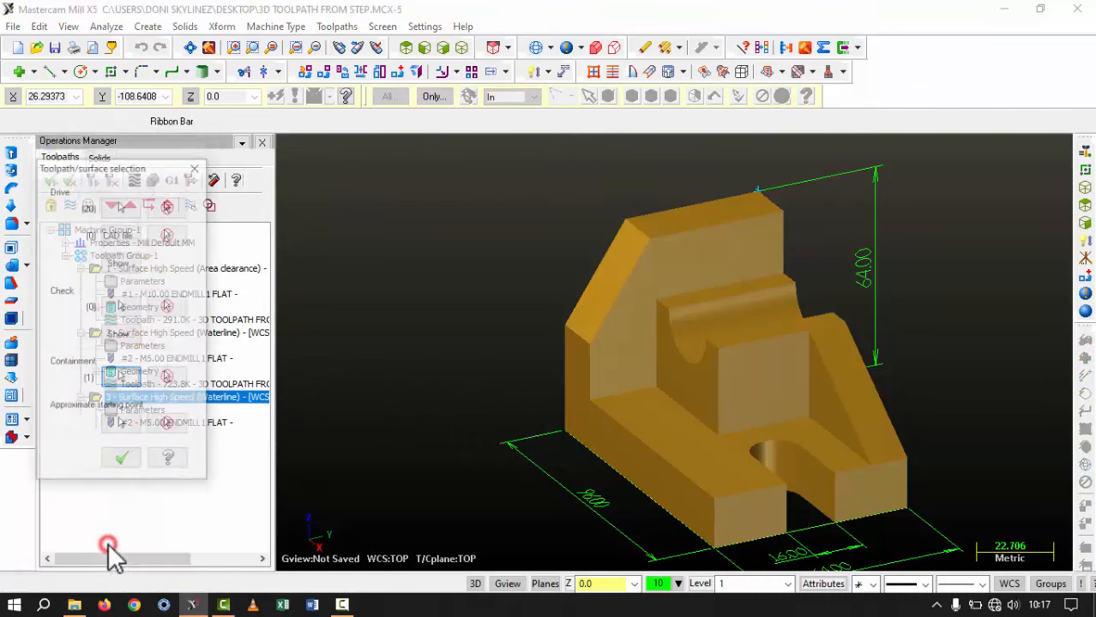
{"action": "left_click", "coordinate": [128, 410]}
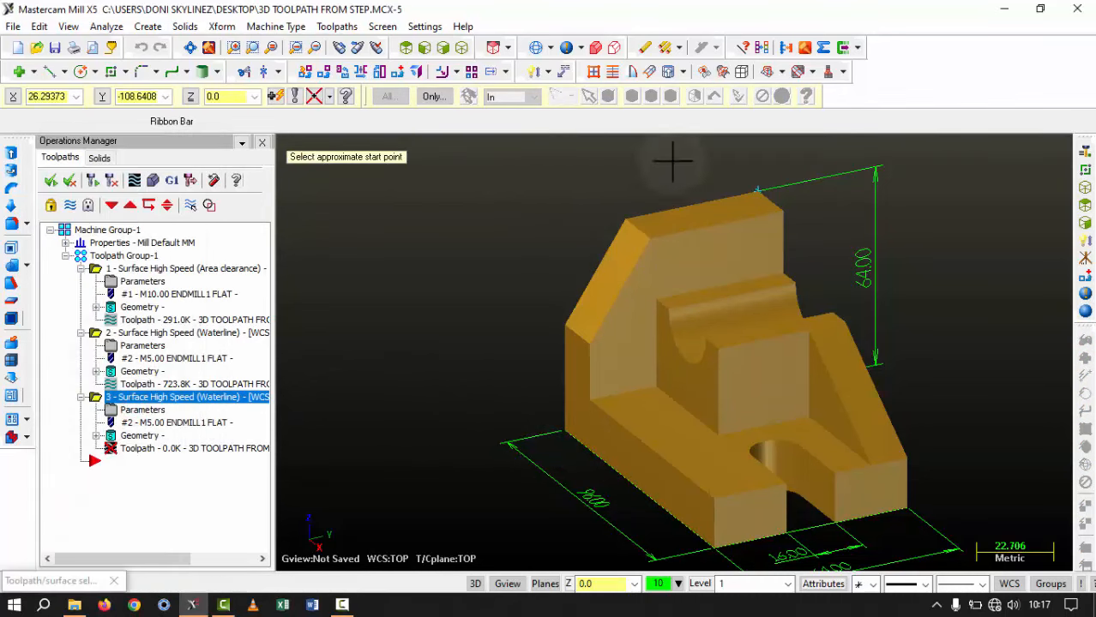
{"action": "left_click", "coordinate": [760, 192]}
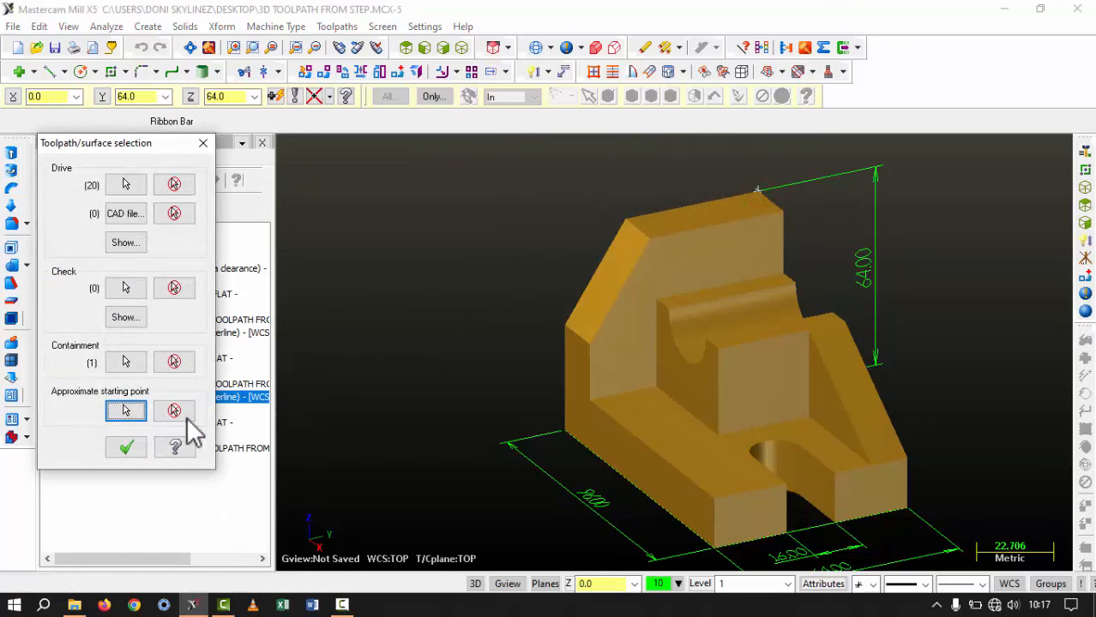
{"action": "left_click", "coordinate": [131, 447]}
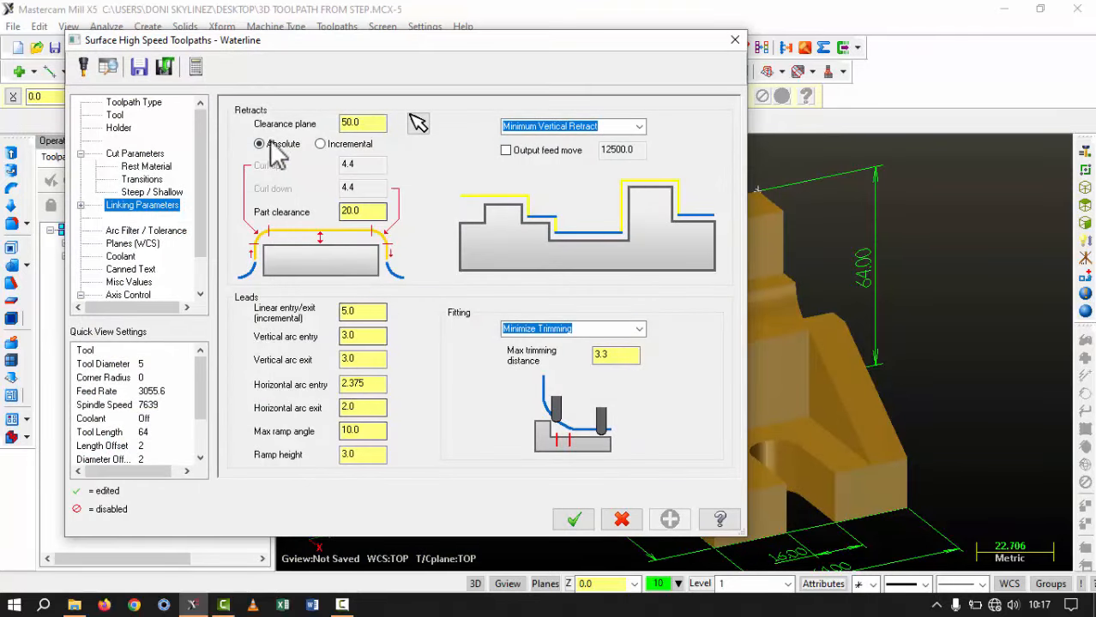
Set the third operation's toolpath type to Horizontal Area finishing.
{"action": "left_click", "coordinate": [133, 103]}
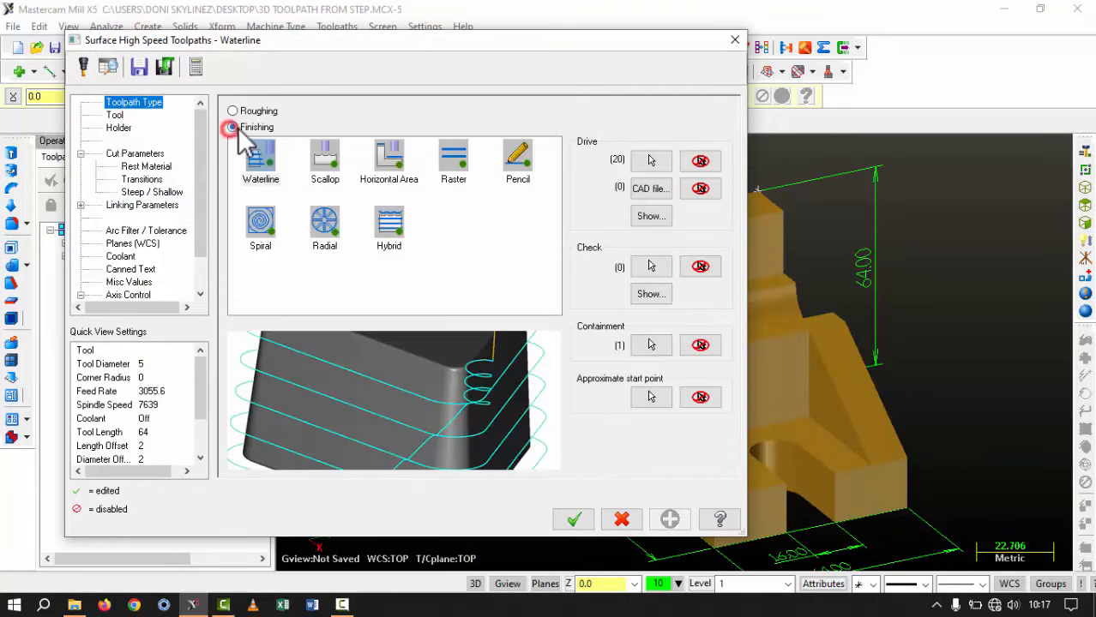
{"action": "left_click", "coordinate": [391, 172]}
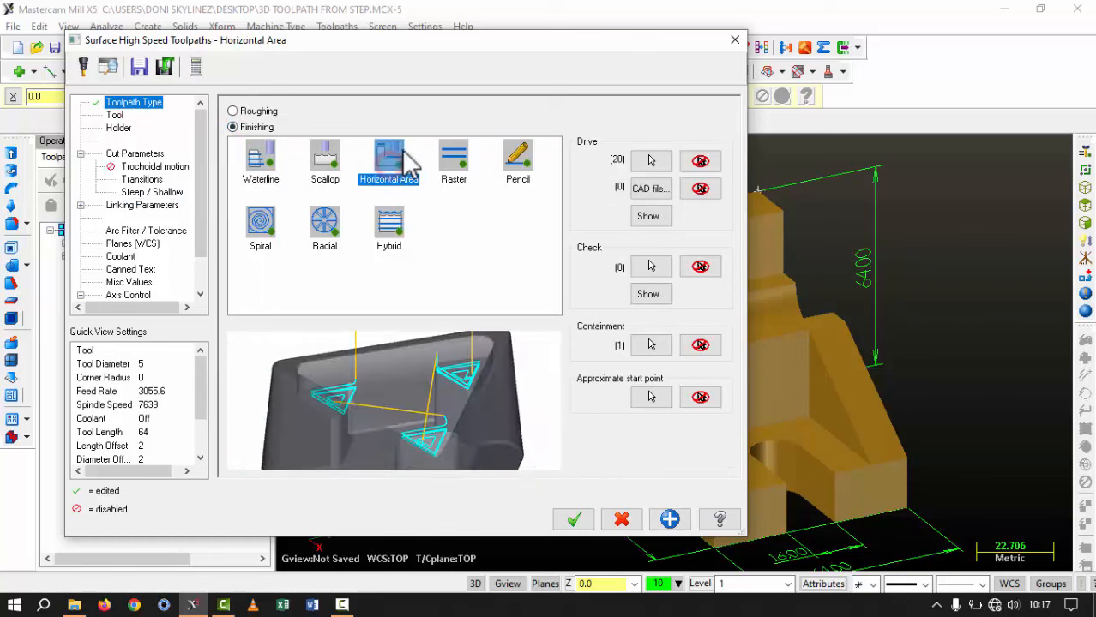
Create flat end mill number 3 with 3 mm diameter, 40 mm flute, 50 mm shoulder and 64 mm overall length, with calculated speeds and feeds.
{"action": "left_click", "coordinate": [110, 115]}
{"action": "right_click", "coordinate": [333, 204]}
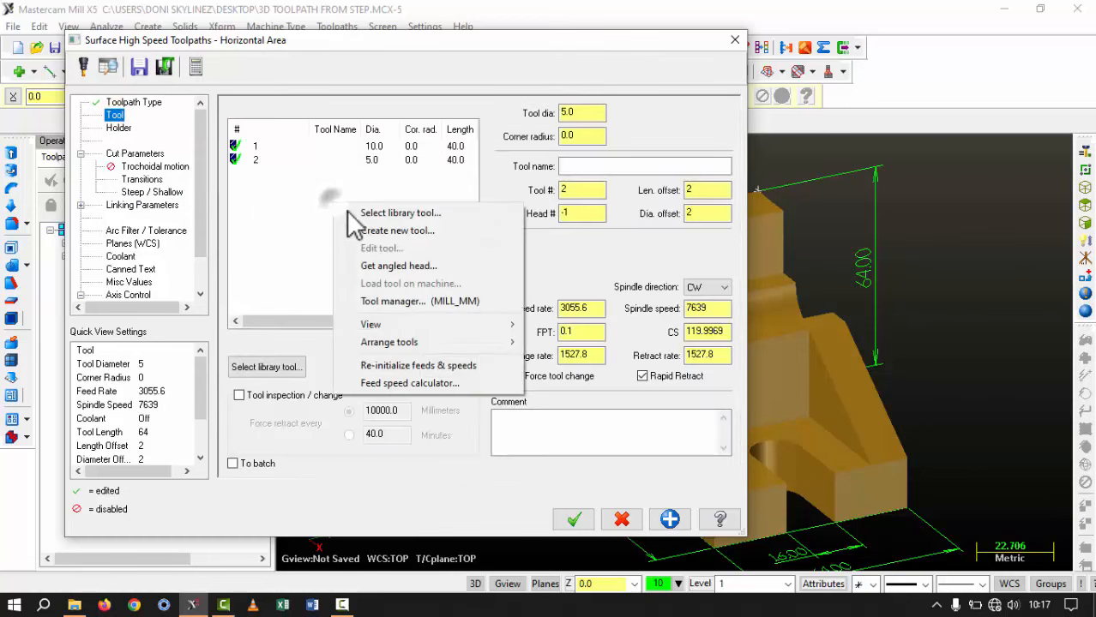
{"action": "left_click", "coordinate": [358, 230]}
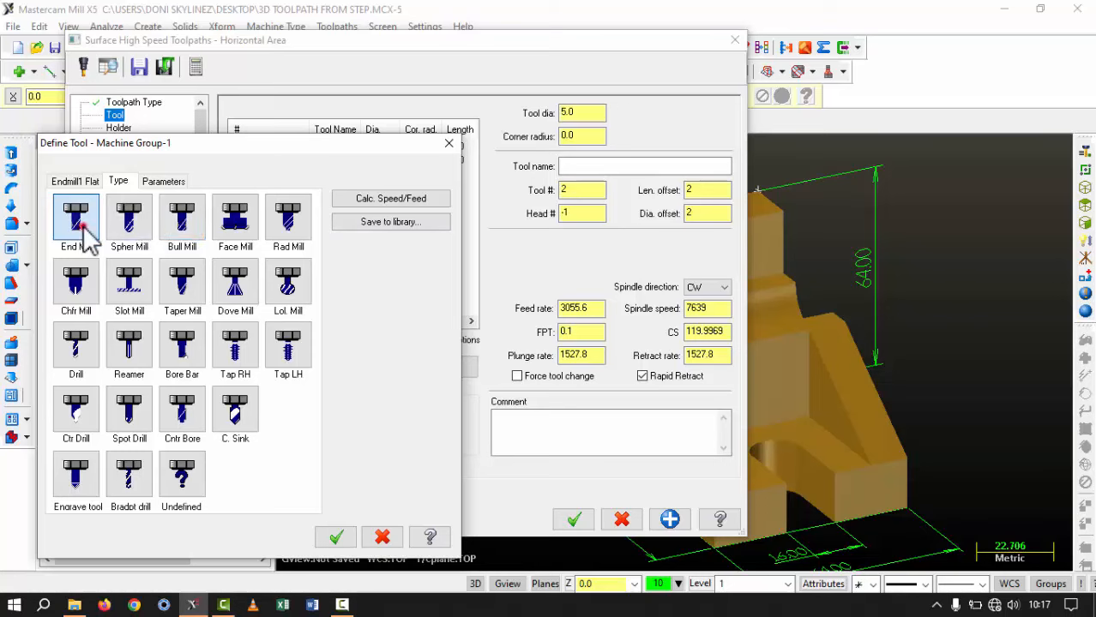
{"action": "left_click", "coordinate": [84, 229]}
{"action": "left_click", "coordinate": [69, 308]}
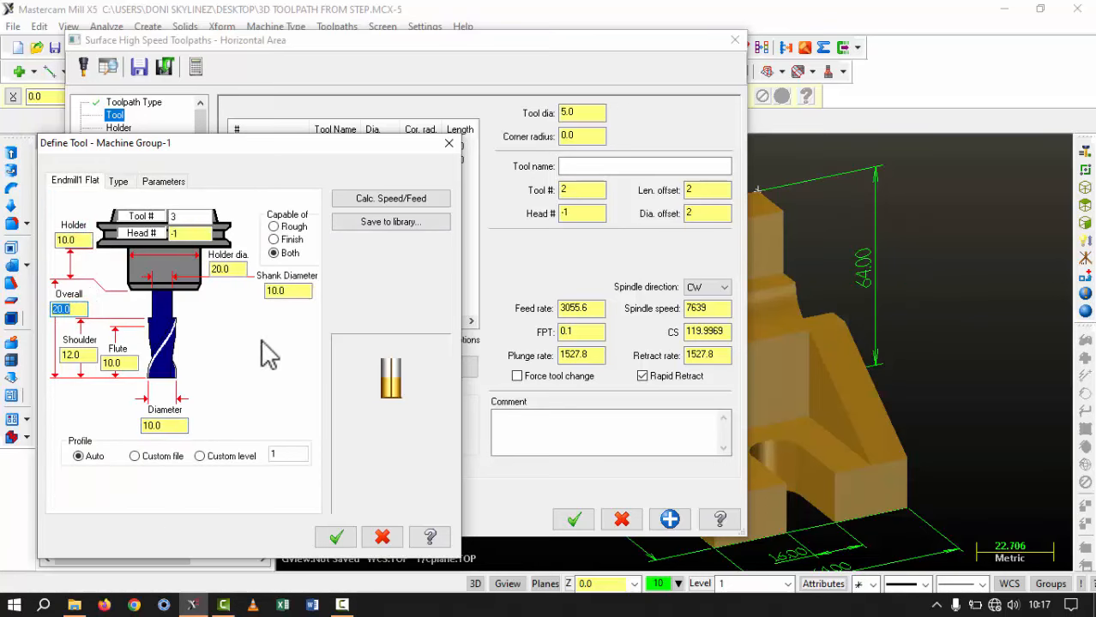
{"action": "left_click", "coordinate": [89, 354]}
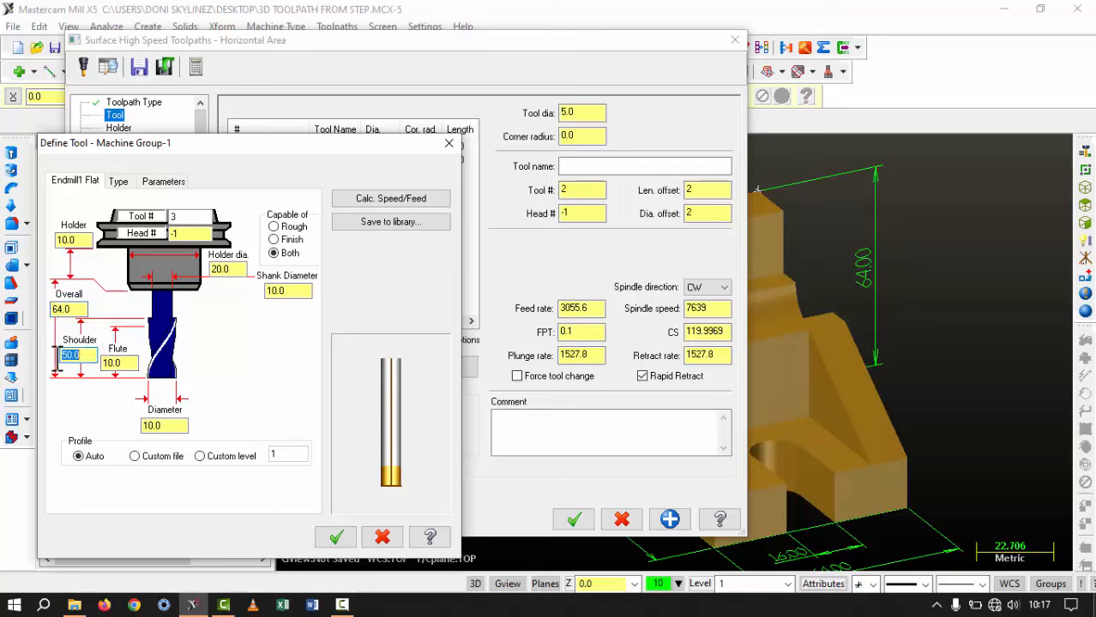
{"action": "left_click", "coordinate": [128, 362]}
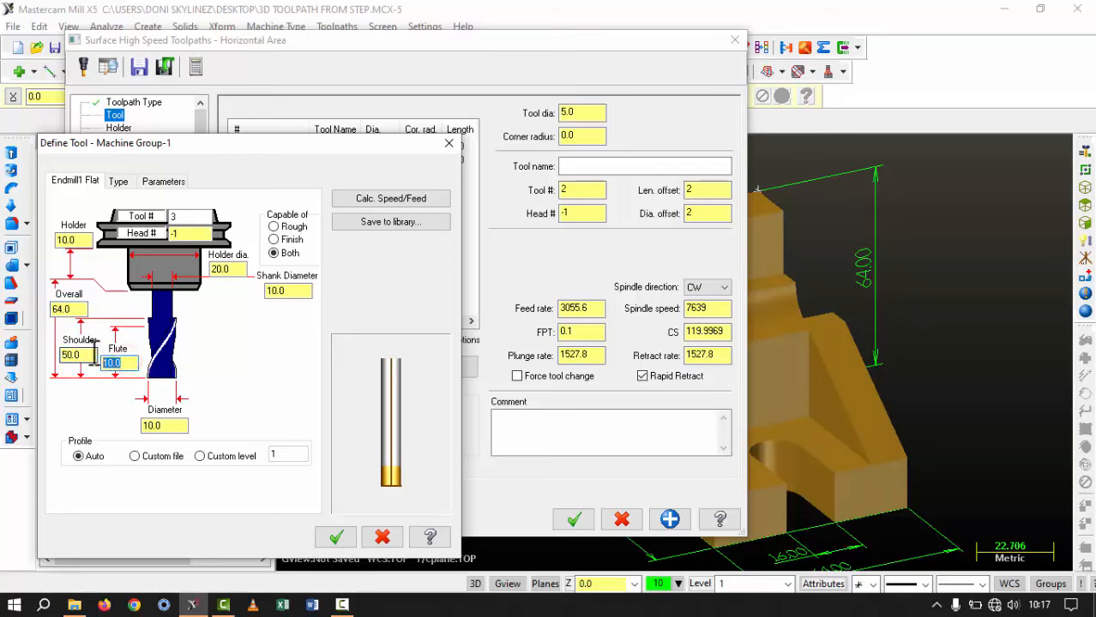
{"action": "left_click", "coordinate": [155, 425]}
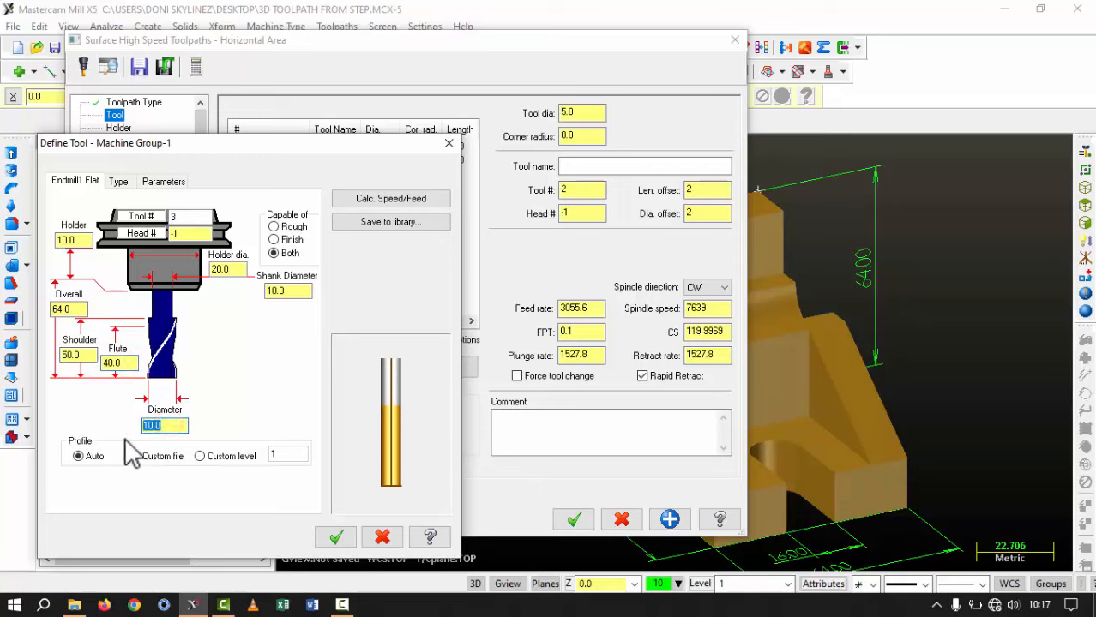
{"action": "key", "text": "Return"}
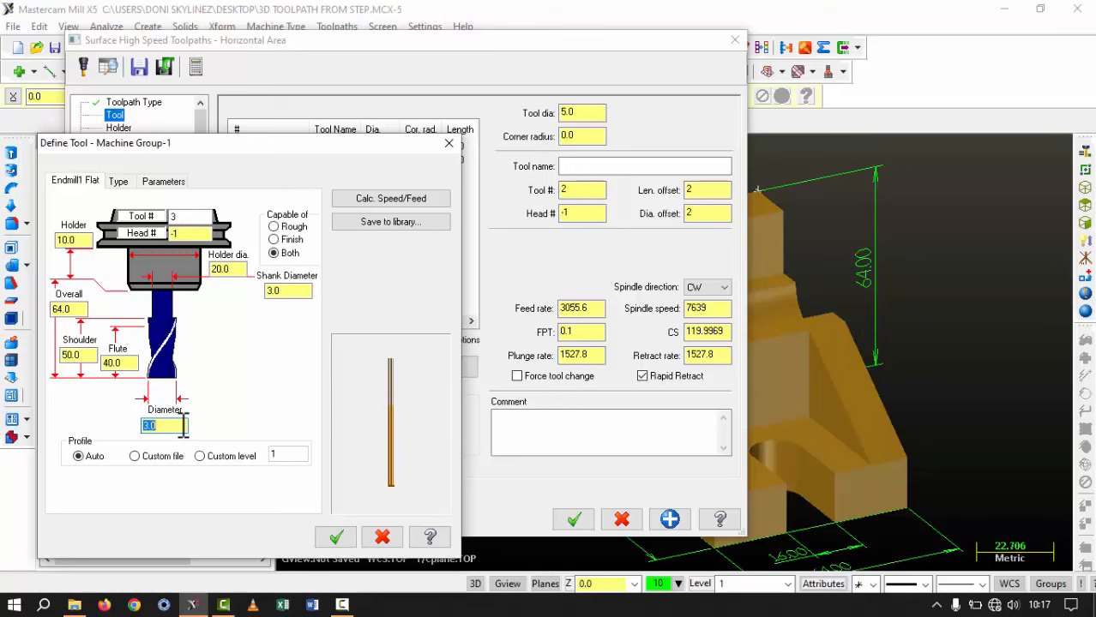
{"action": "left_click", "coordinate": [434, 198]}
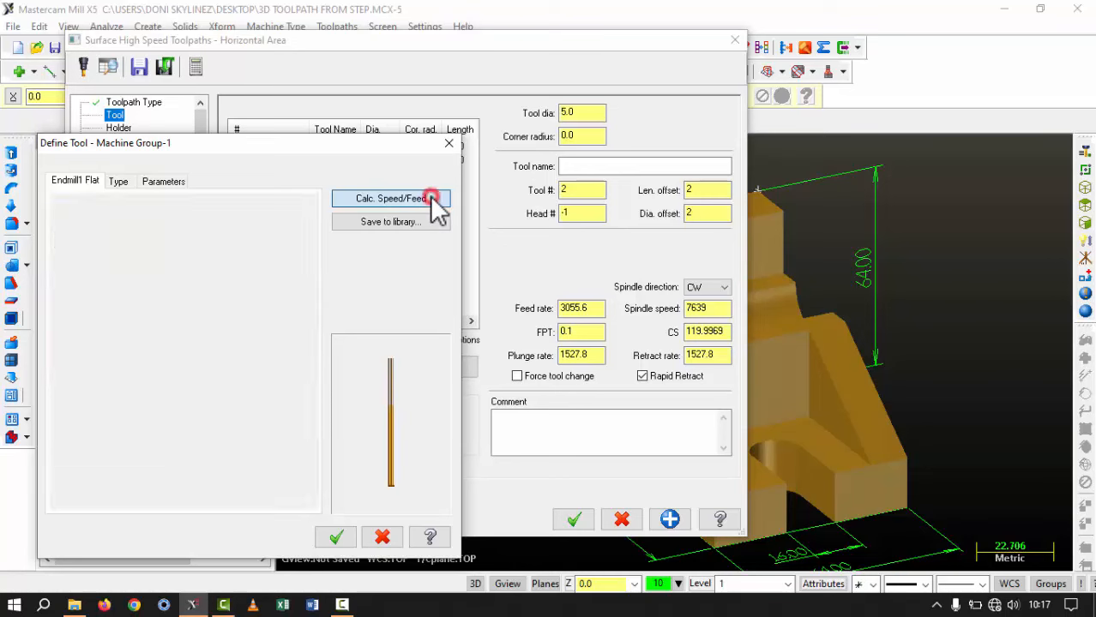
{"action": "left_click", "coordinate": [336, 537]}
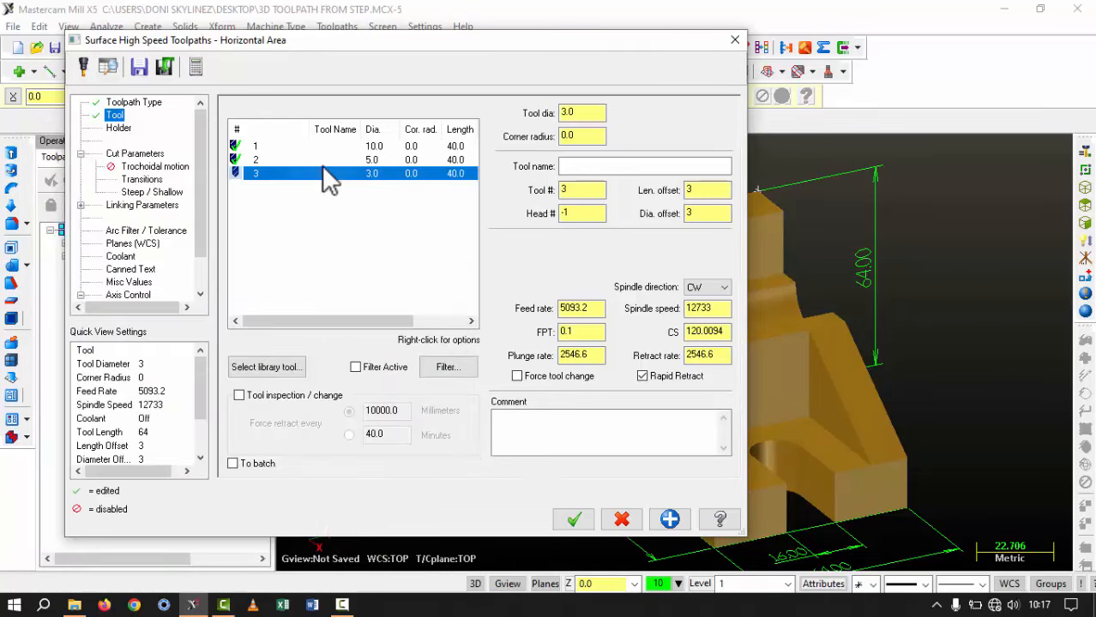
Set 2 depth cuts with 0.3 mm stepdown, an XY stepover of 50% of the diameter, and a corner rounding offset tolerance of 0.8 mm.
{"action": "left_click", "coordinate": [119, 127]}
{"action": "left_click", "coordinate": [136, 154]}
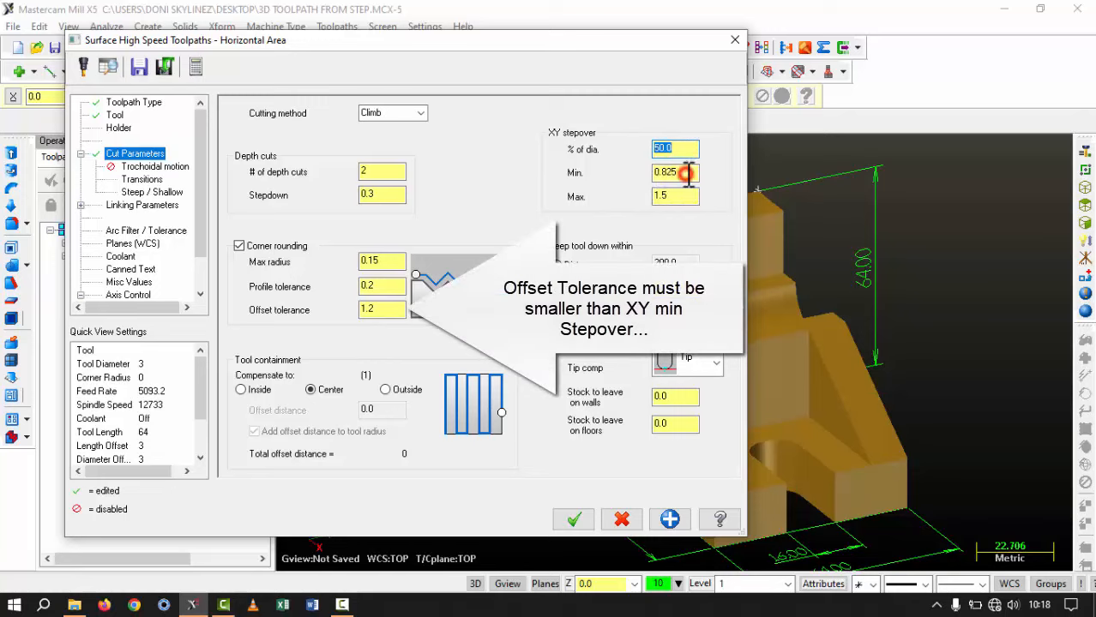
{"action": "left_click", "coordinate": [378, 310]}
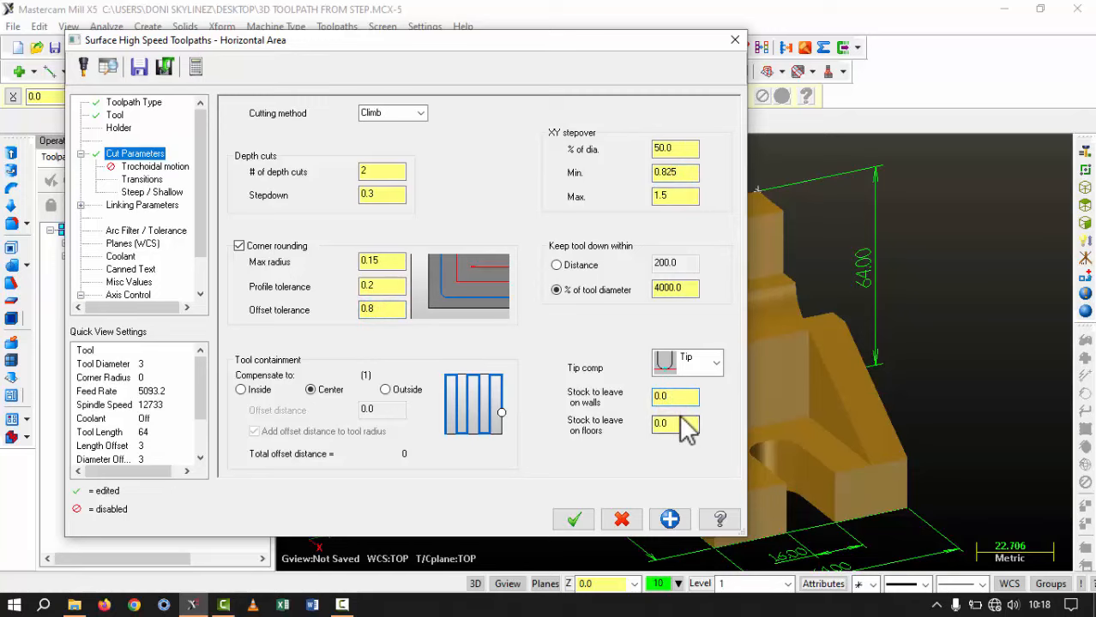
Check the trochoidal, transition, steep/shallow and linking parameters, then generate the horizontal area toolpath and hide its display.
{"action": "left_click", "coordinate": [156, 168]}
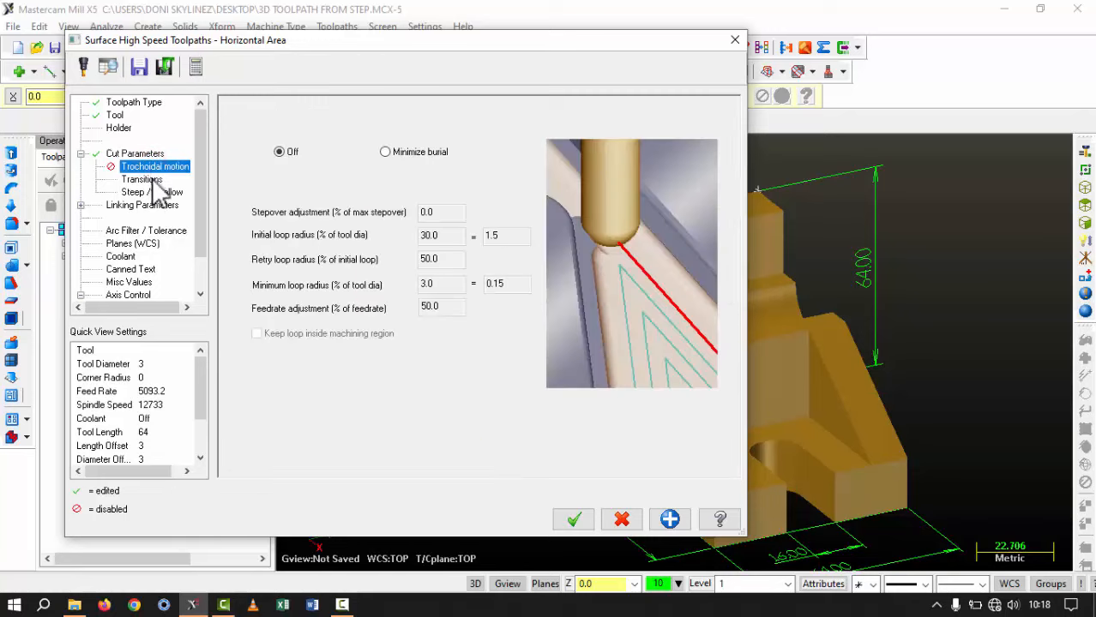
{"action": "left_click", "coordinate": [142, 180]}
{"action": "left_click", "coordinate": [154, 193]}
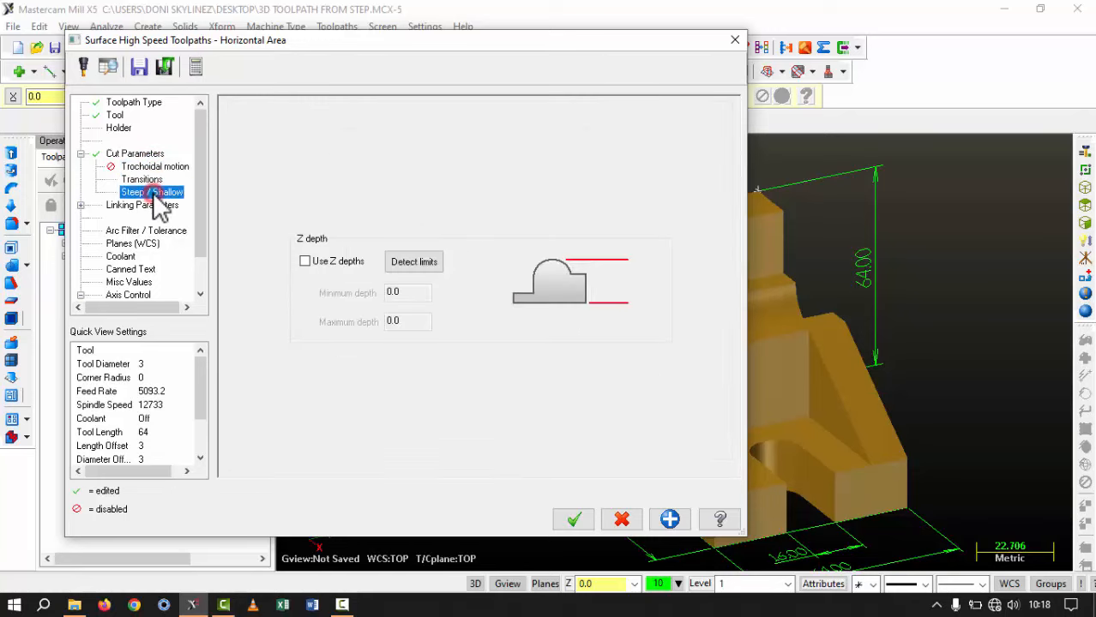
{"action": "left_click", "coordinate": [155, 206]}
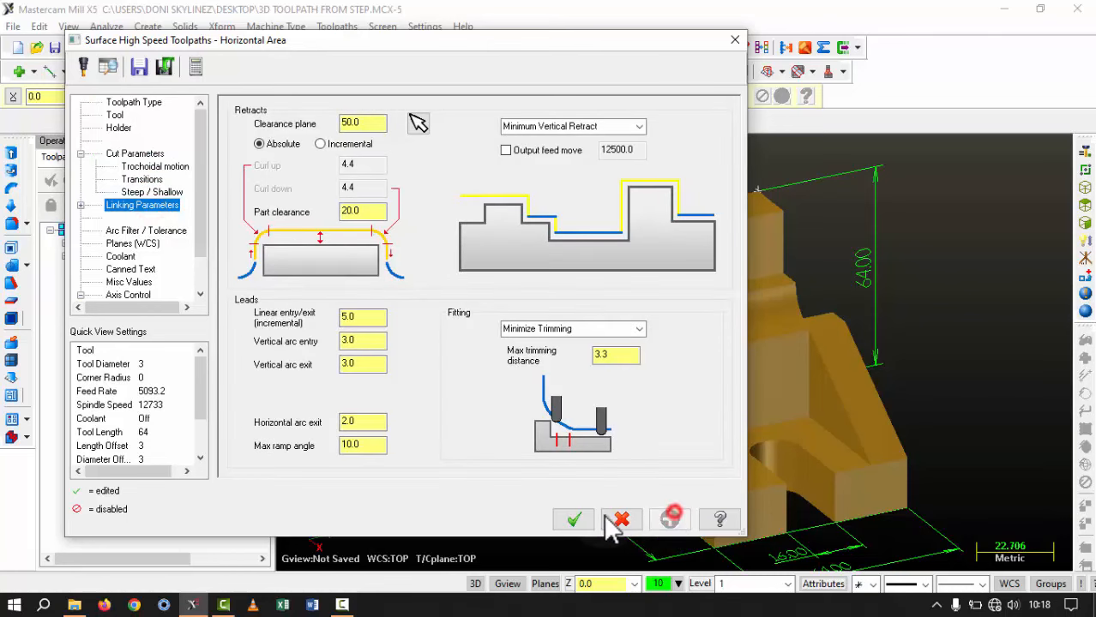
{"action": "left_click", "coordinate": [576, 518]}
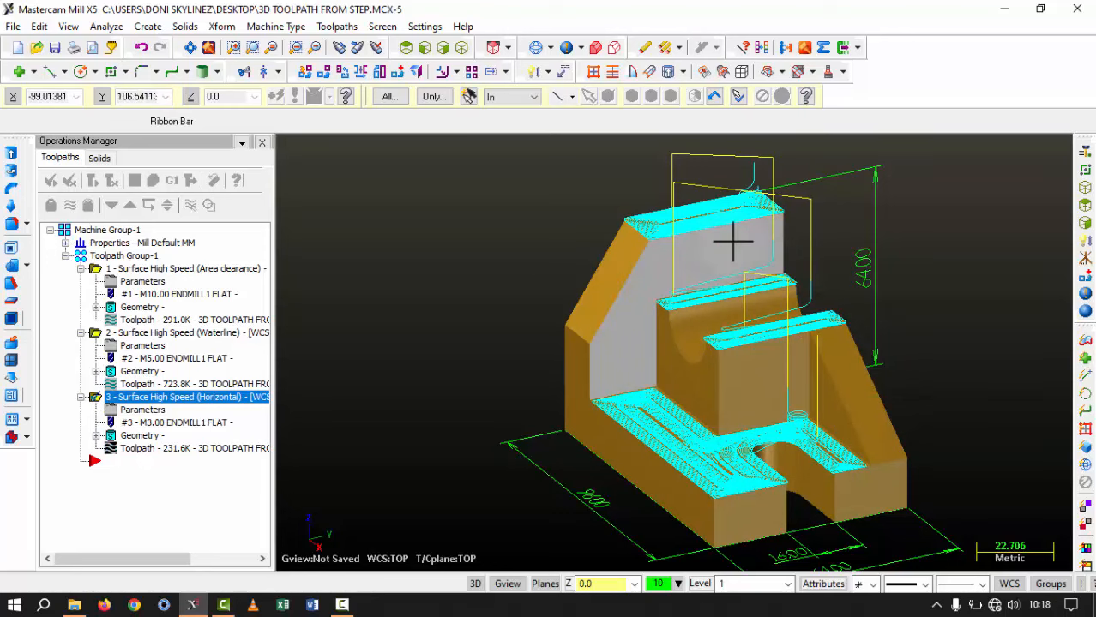
{"action": "left_click", "coordinate": [72, 205]}
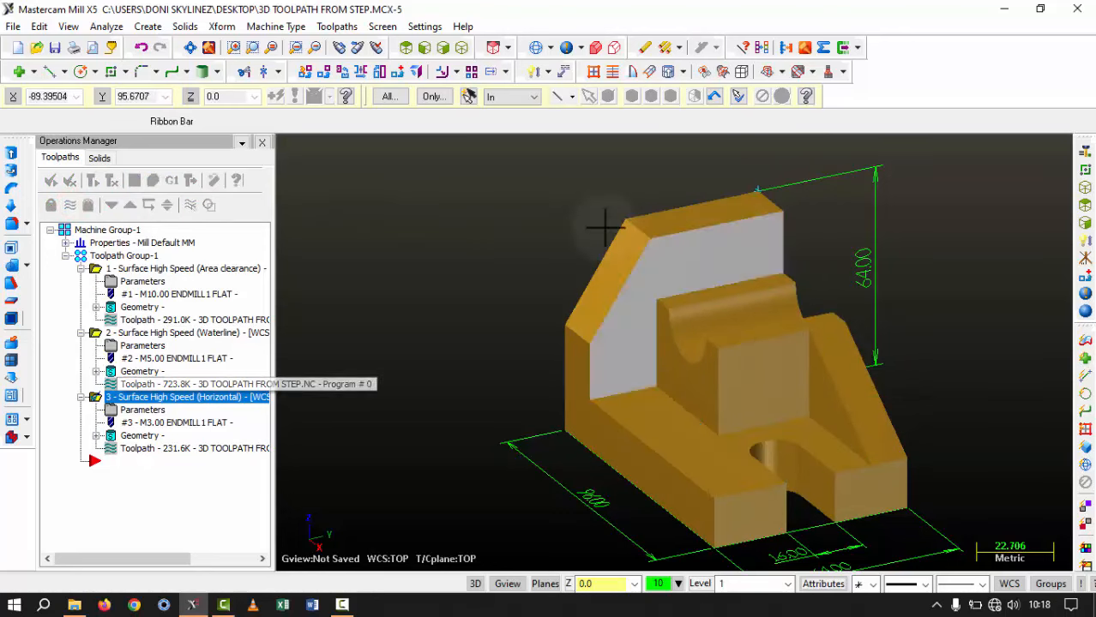
Start a Surface Finish Flowline toolpath on the upright wall's slanted face, the semicircular groove and the rib's sloped face, accepting the flowline data as shown.
{"action": "left_click", "coordinate": [338, 28]}
{"action": "mouse_move", "coordinate": [406, 247]}
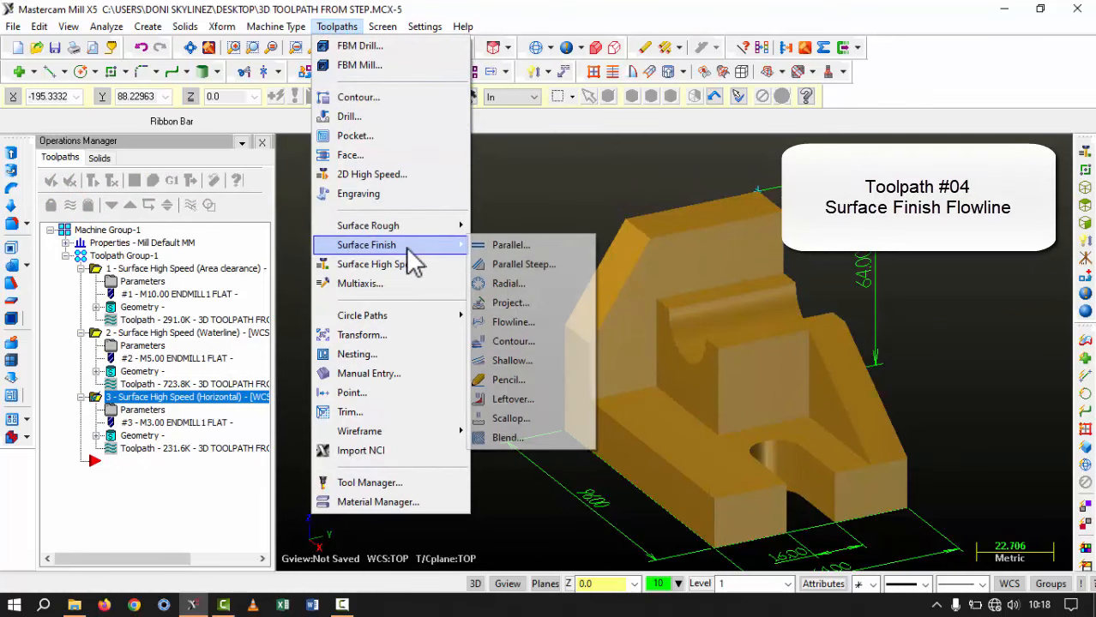
{"action": "left_click", "coordinate": [571, 326]}
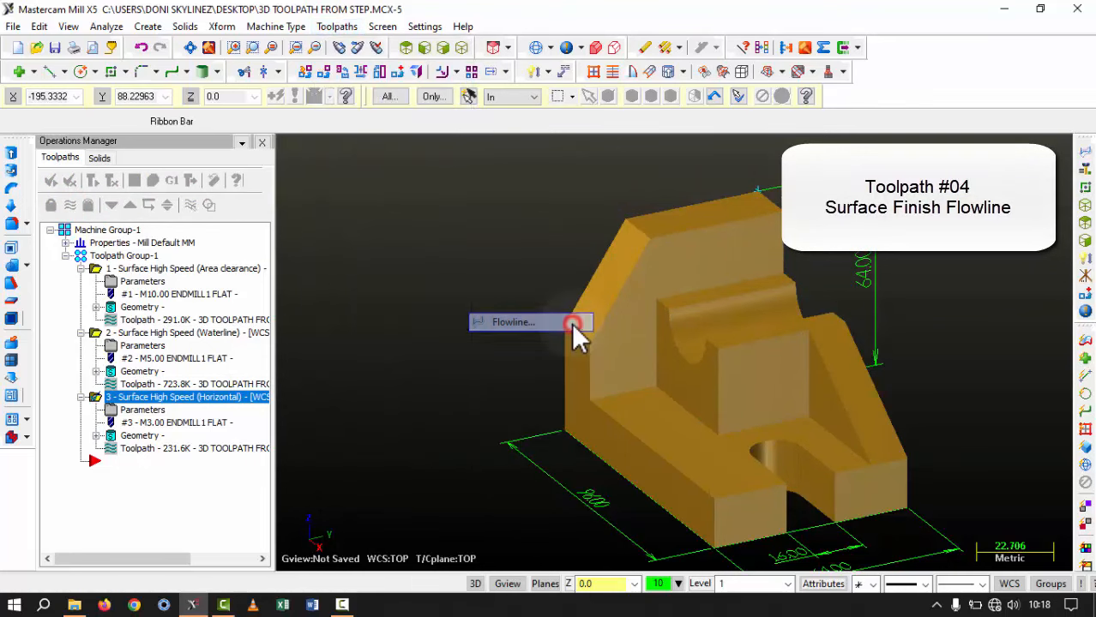
{"action": "left_click", "coordinate": [608, 98]}
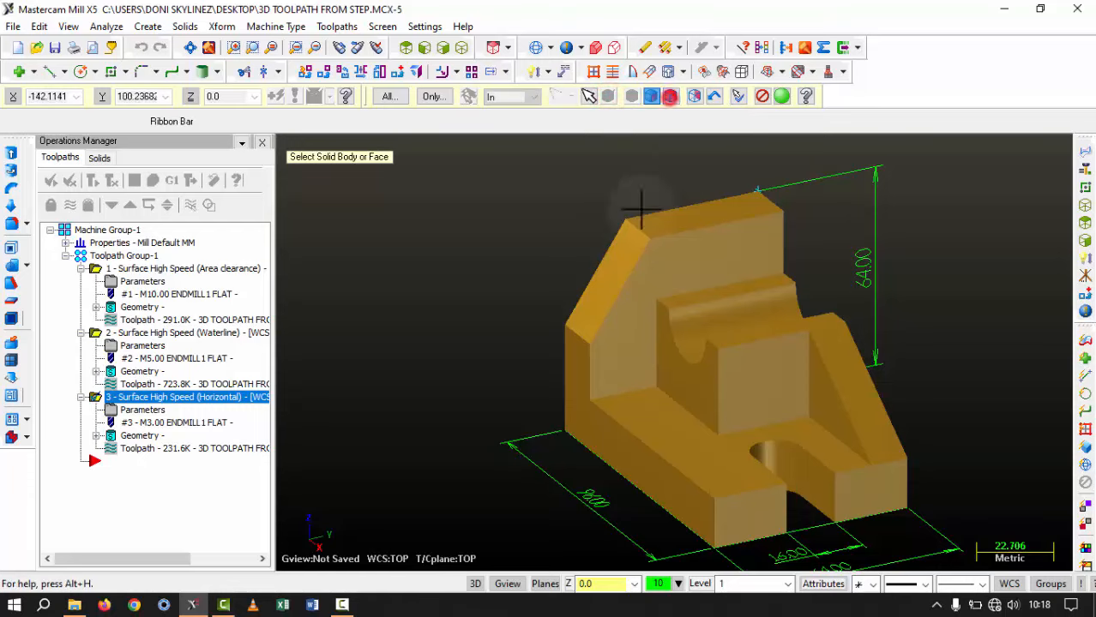
{"action": "left_click", "coordinate": [613, 274]}
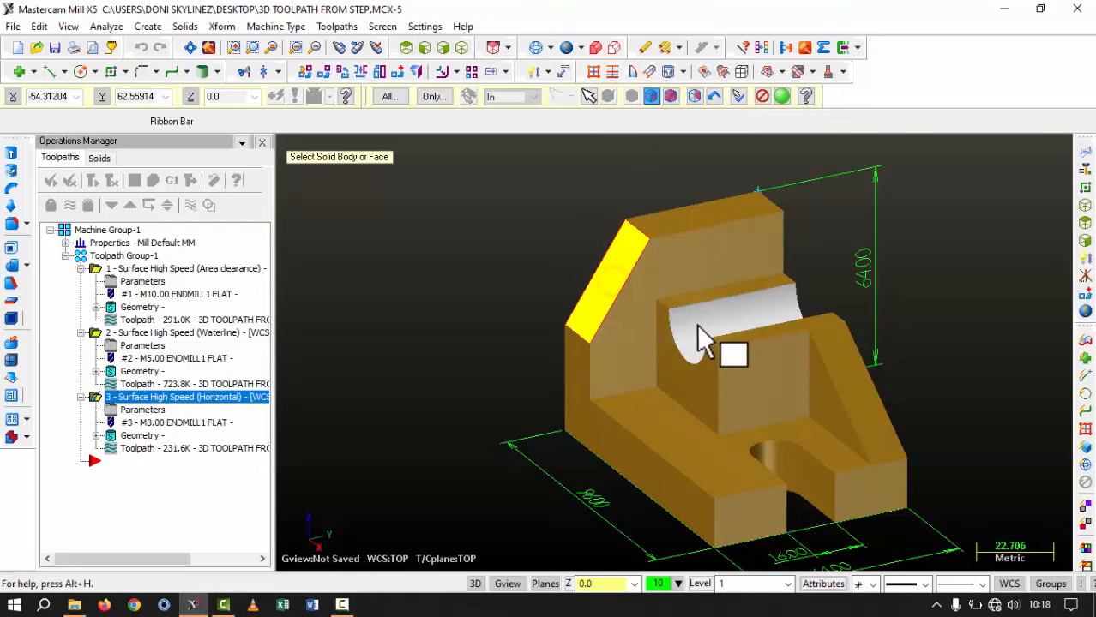
{"action": "left_click", "coordinate": [781, 324]}
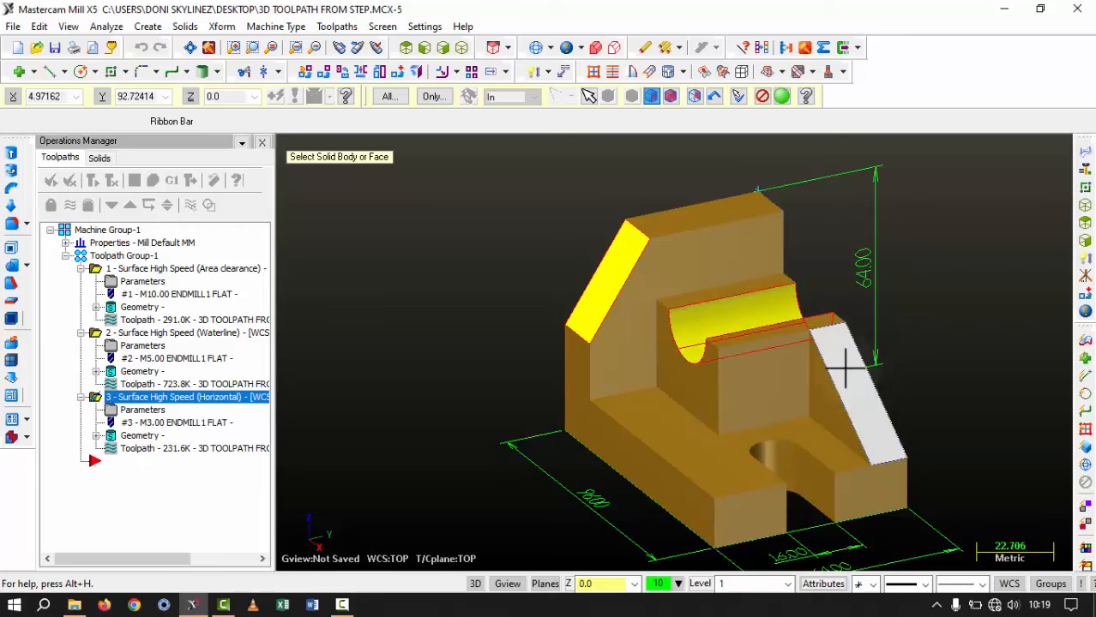
{"action": "left_click", "coordinate": [860, 407]}
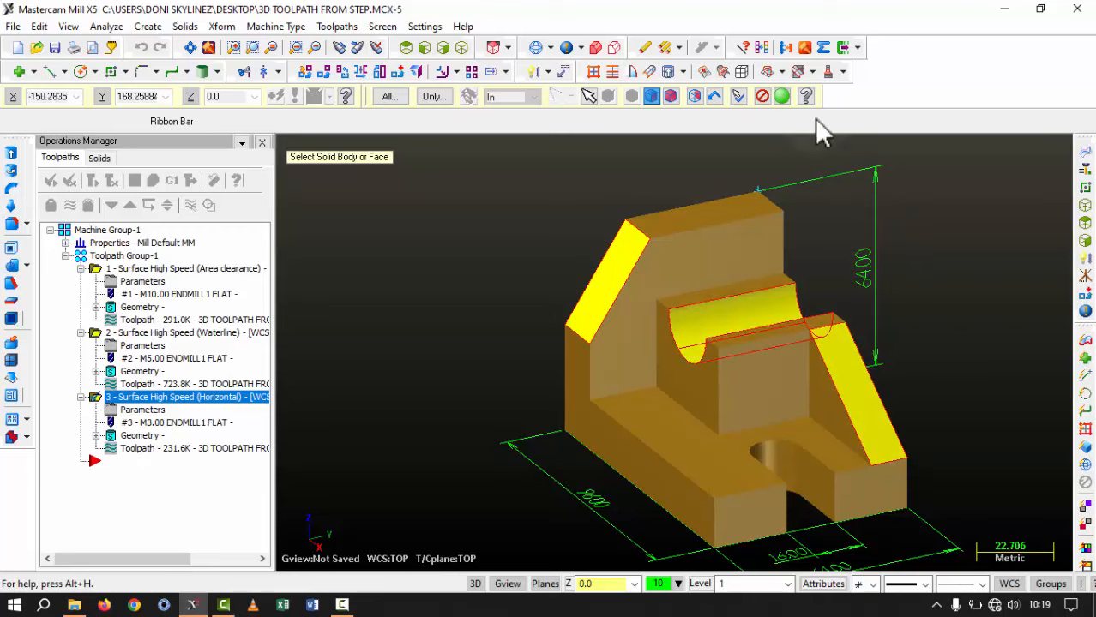
{"action": "left_click", "coordinate": [781, 96]}
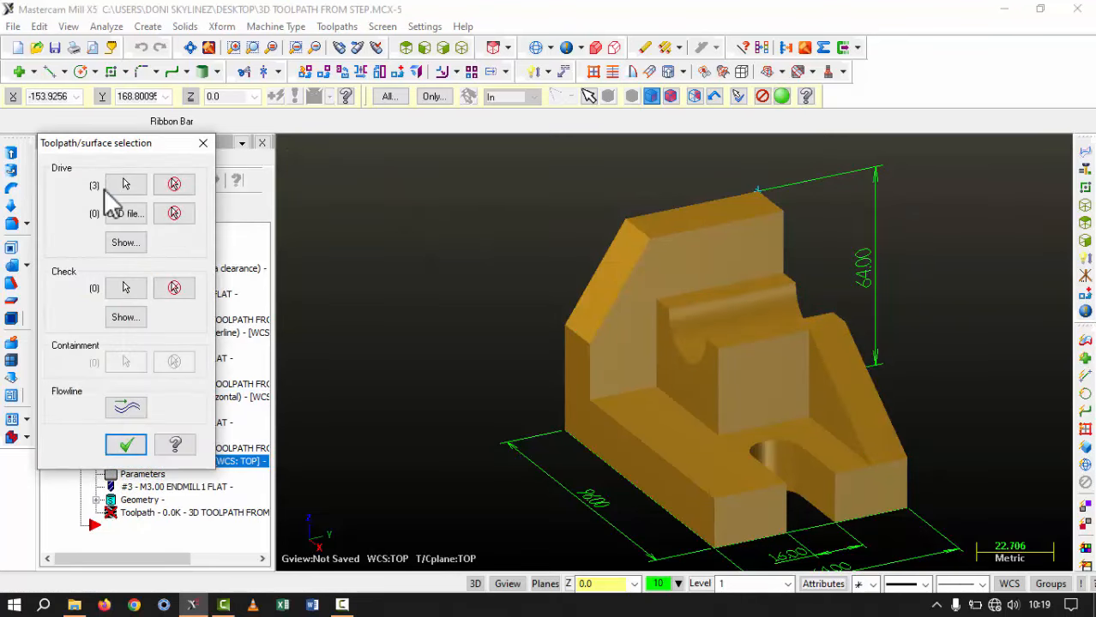
{"action": "left_click", "coordinate": [126, 408]}
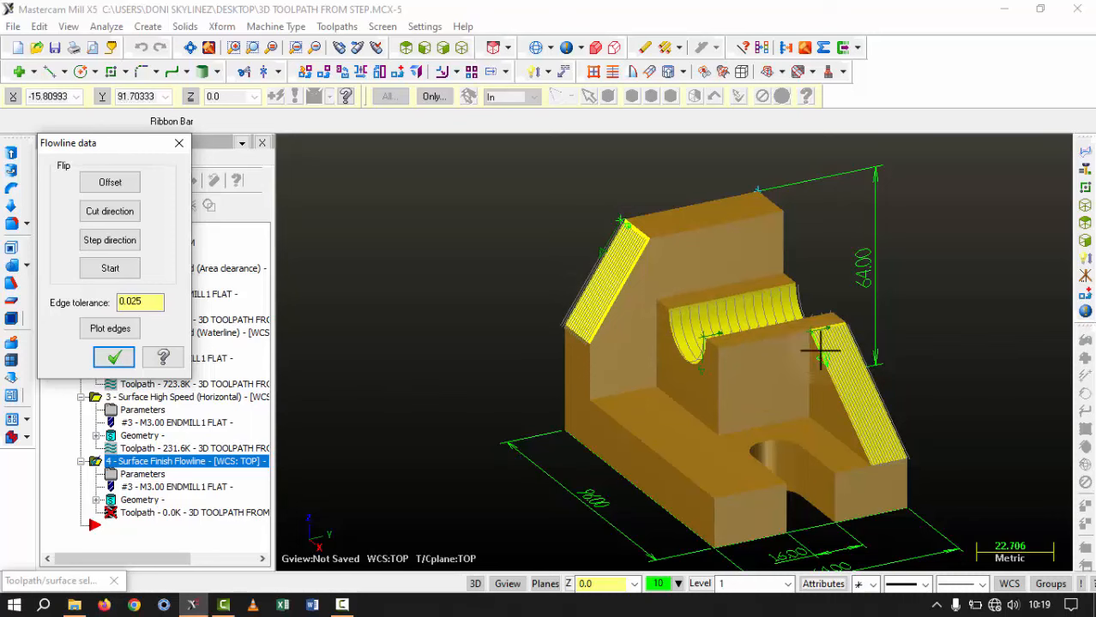
{"action": "left_click", "coordinate": [114, 358]}
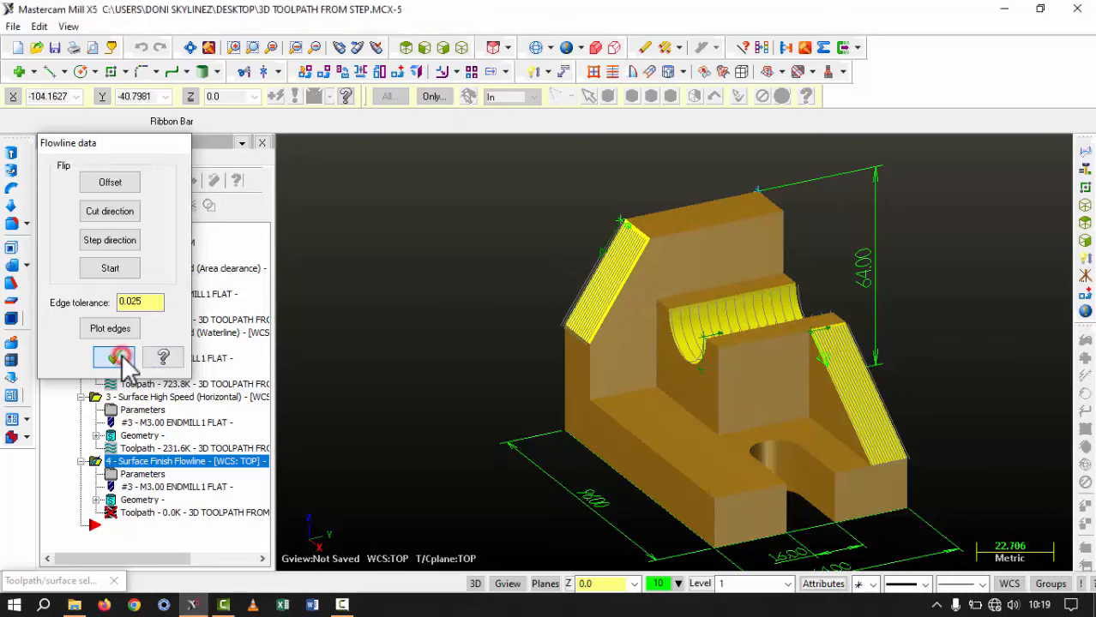
Create spherical end mill number 4 with 10 mm diameter and calculated speeds and feeds for the flowline toolpath.
{"action": "left_click", "coordinate": [140, 446]}
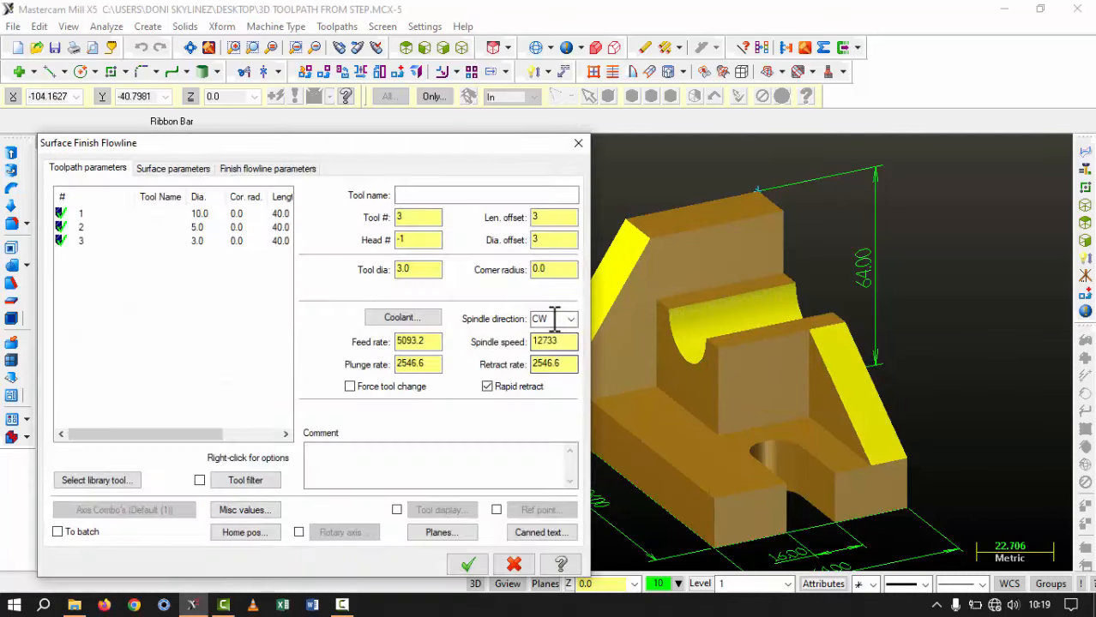
{"action": "right_click", "coordinate": [157, 300]}
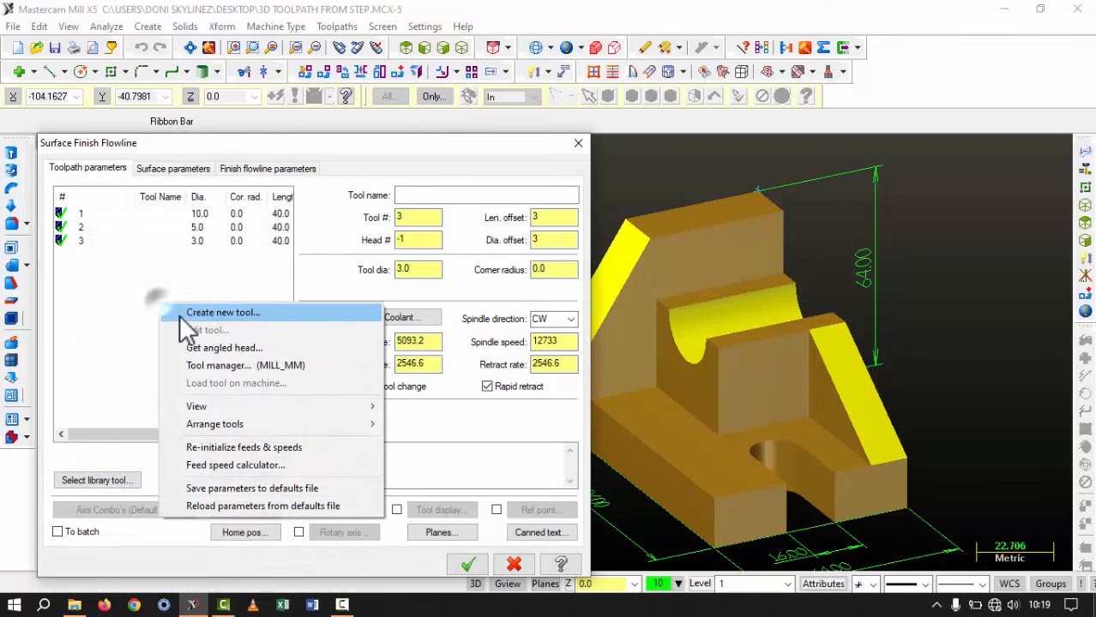
{"action": "left_click", "coordinate": [224, 314]}
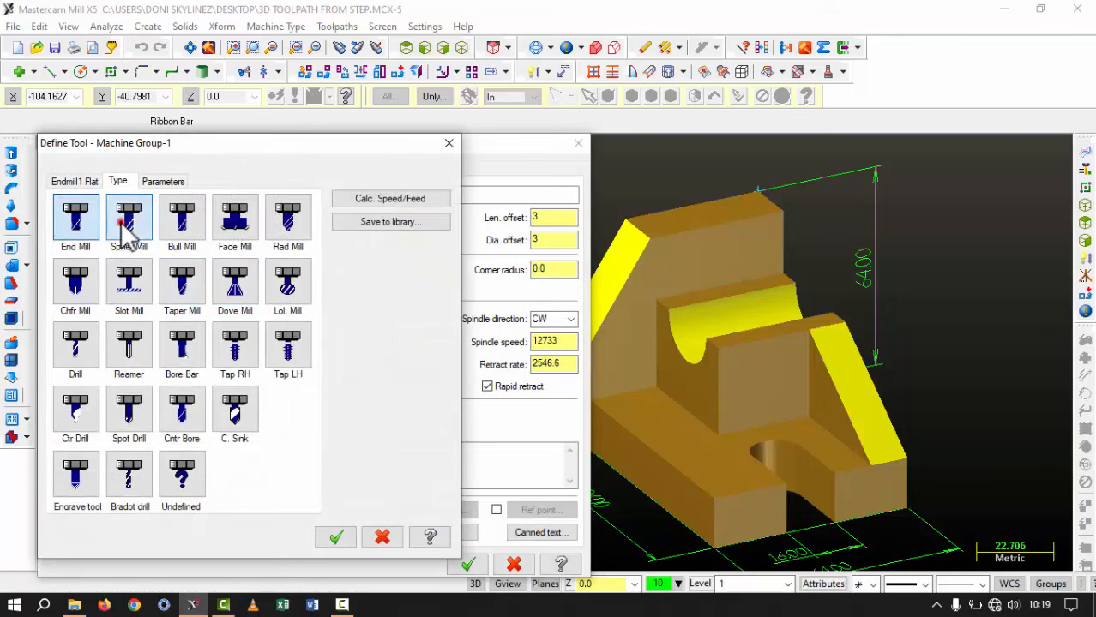
{"action": "left_click", "coordinate": [133, 224]}
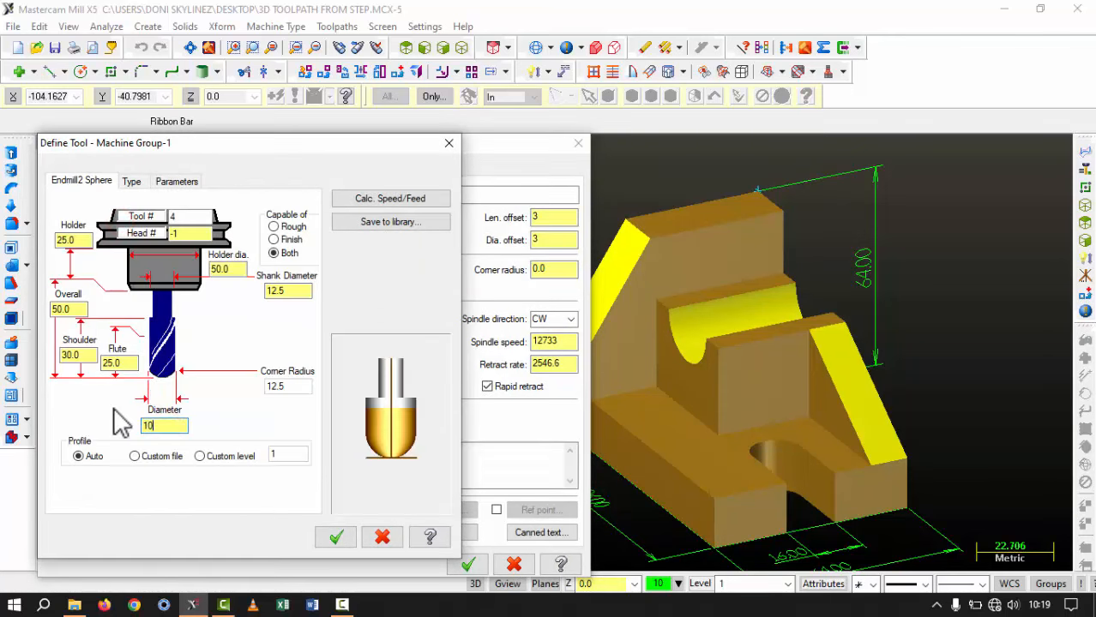
{"action": "type", "text": "10"}
{"action": "key", "text": "Return"}
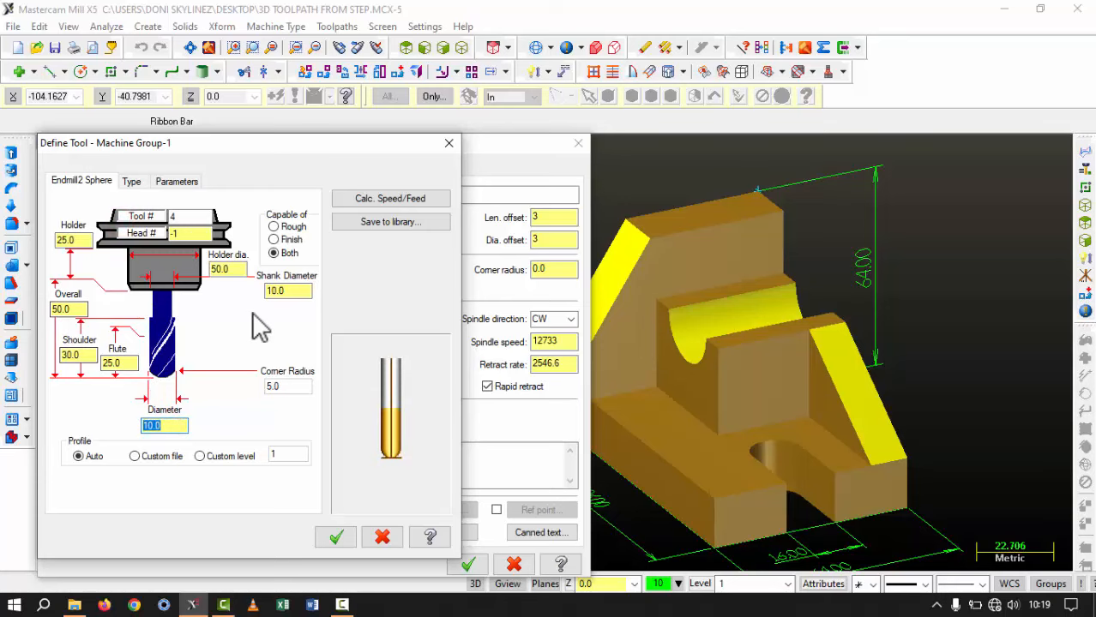
{"action": "left_click", "coordinate": [391, 199]}
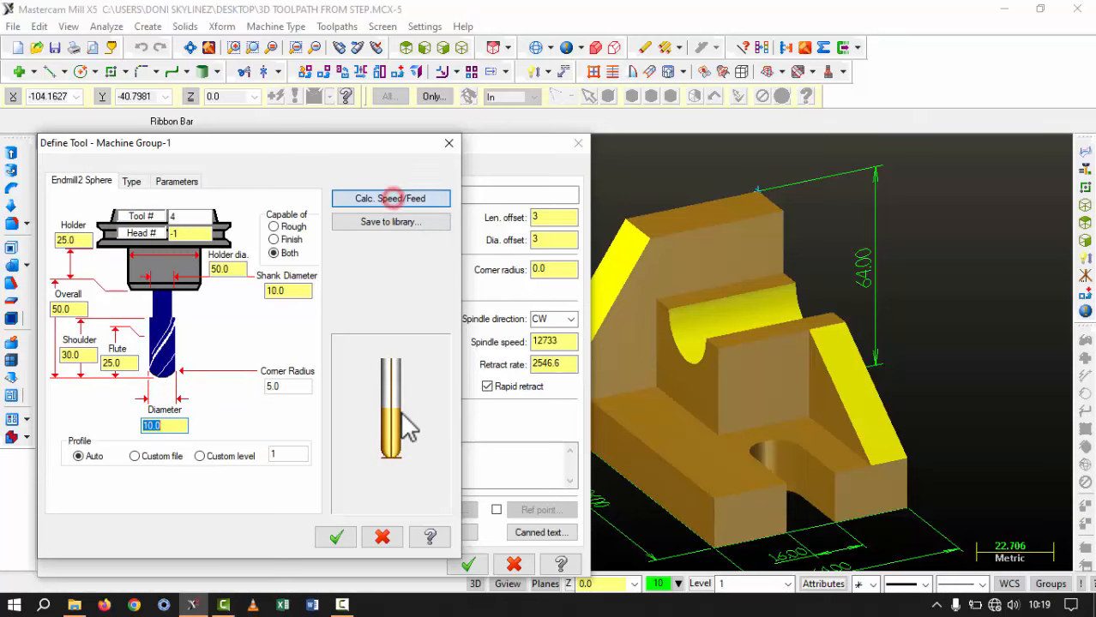
{"action": "left_click", "coordinate": [336, 536]}
Set the finish flowline stepover distance to 0.5 mm and generate the toolpath.
{"action": "left_click", "coordinate": [191, 170]}
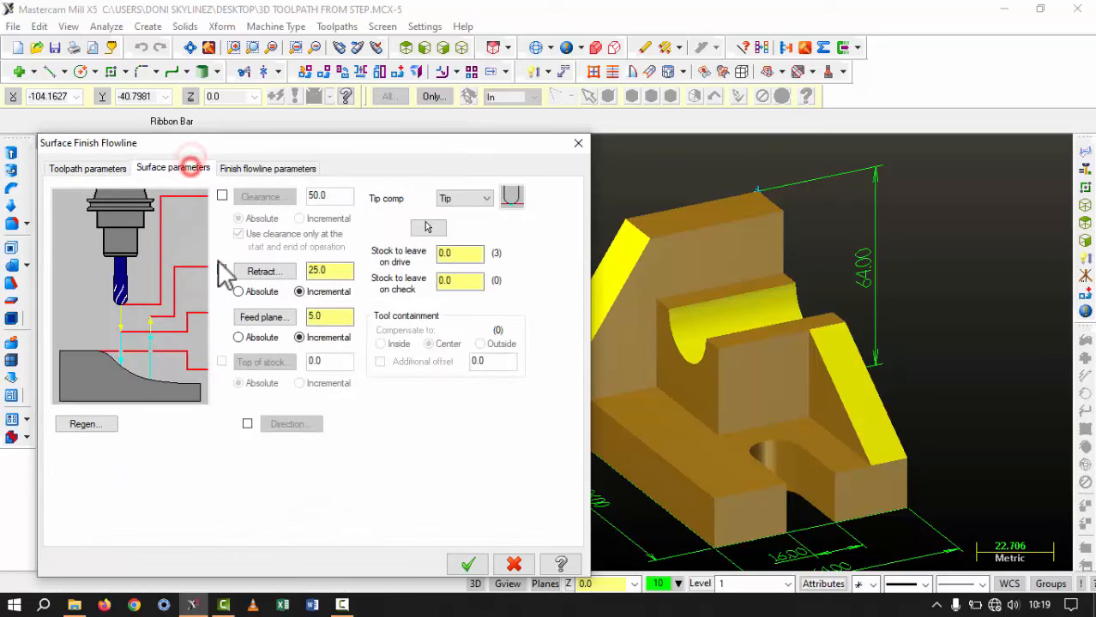
{"action": "left_click", "coordinate": [259, 175]}
{"action": "left_click", "coordinate": [244, 214]}
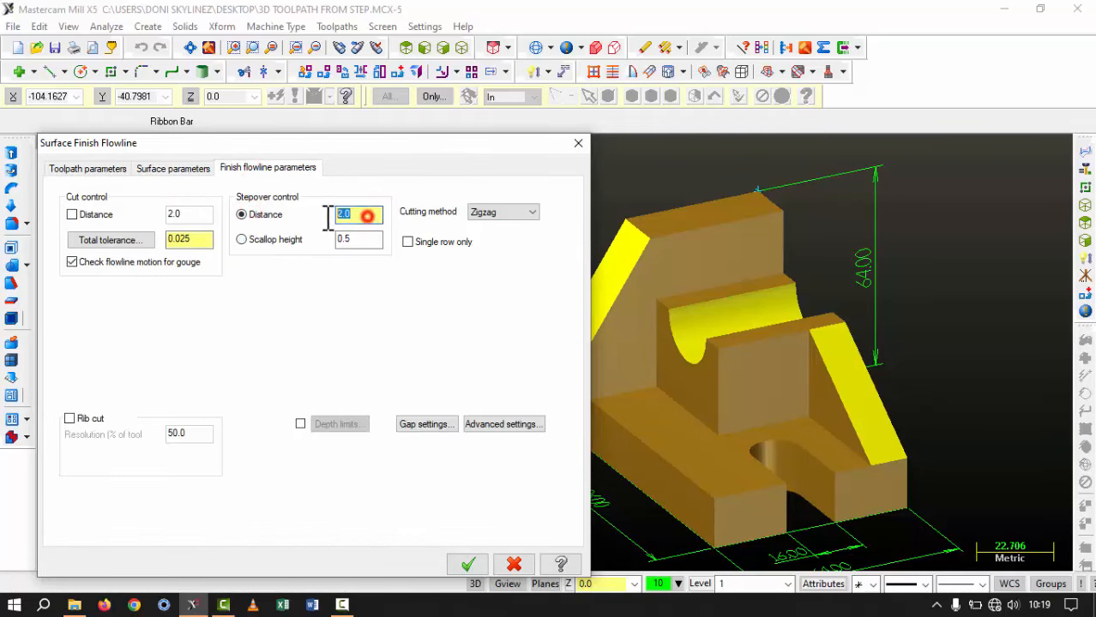
{"action": "type", "text": "0.5"}
{"action": "left_click", "coordinate": [467, 564]}
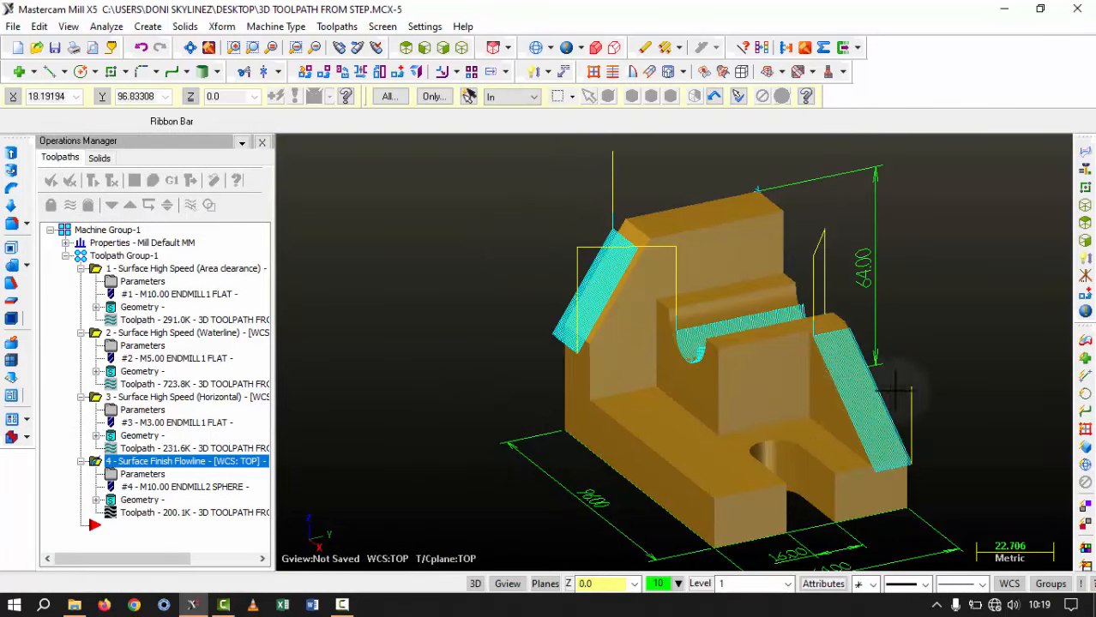
Select the whole Toolpath Group-1, show all four toolpaths together on the part, and hide them all again.
{"action": "middle_click_drag", "start_coordinate": [895, 391], "coordinate": [669, 381]}
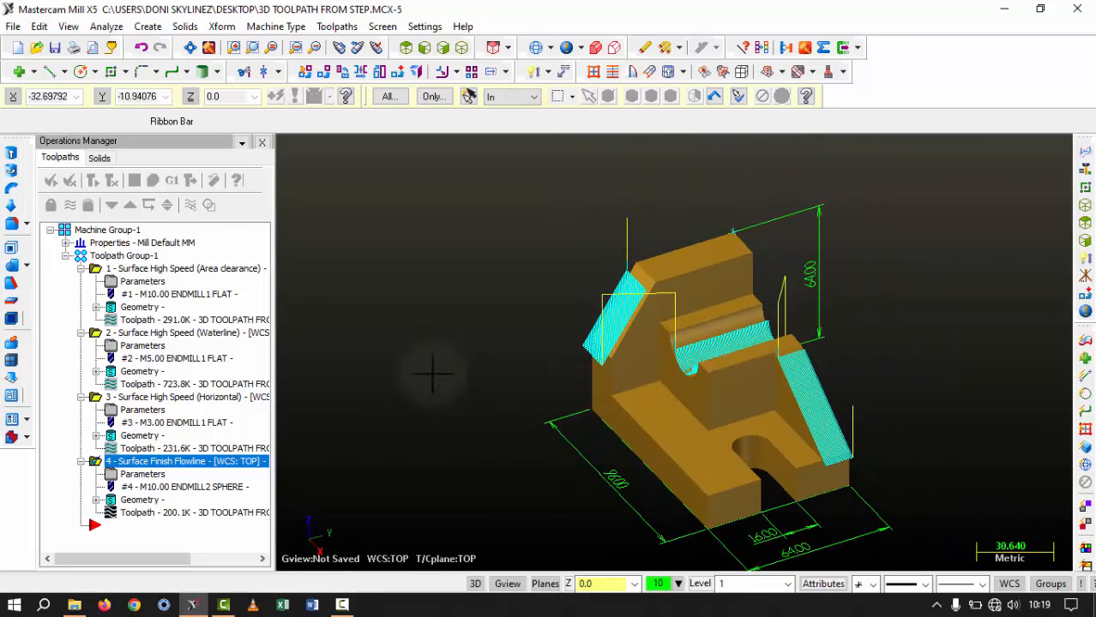
{"action": "left_click", "coordinate": [119, 256]}
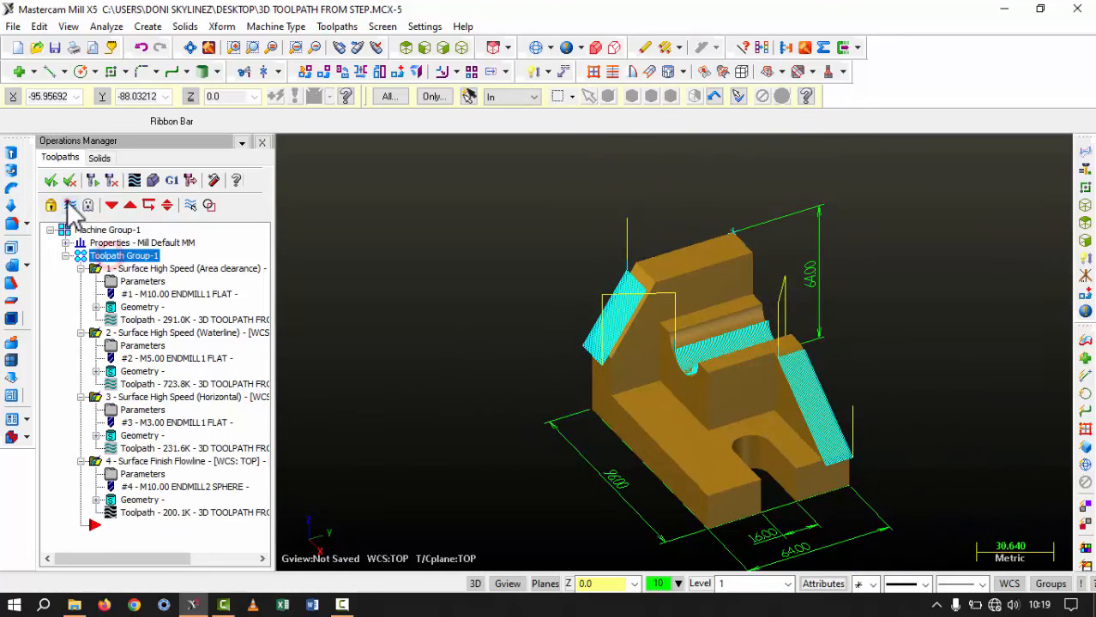
{"action": "middle_click_drag", "start_coordinate": [463, 296], "coordinate": [481, 287]}
{"action": "scroll", "coordinate": [433, 306], "scroll_direction": "down", "scroll_amount": 1}
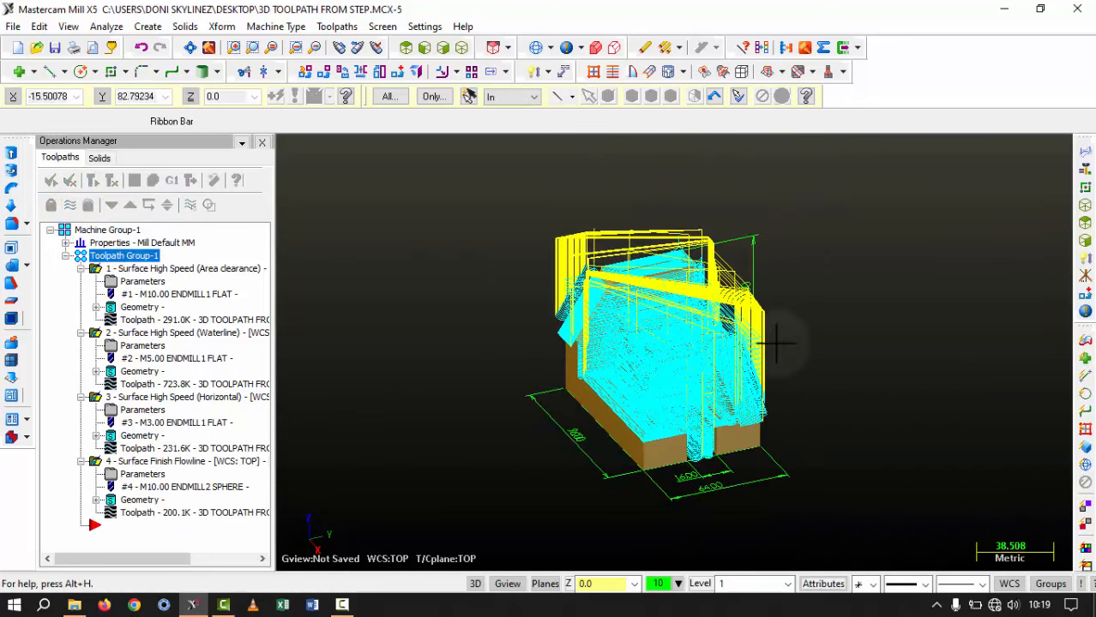
{"action": "scroll", "coordinate": [794, 344], "scroll_direction": "up", "scroll_amount": 2}
{"action": "left_click", "coordinate": [72, 207]}
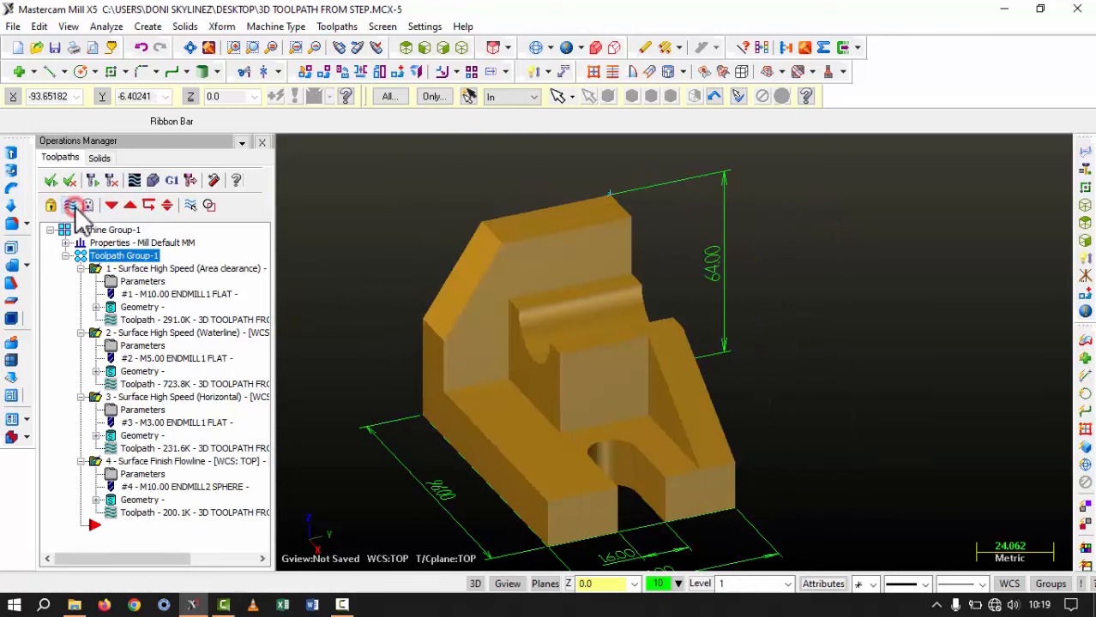
{"action": "left_click", "coordinate": [73, 207]}
{"action": "left_click", "coordinate": [72, 207]}
{"action": "middle_click_drag", "start_coordinate": [616, 334], "coordinate": [692, 315]}
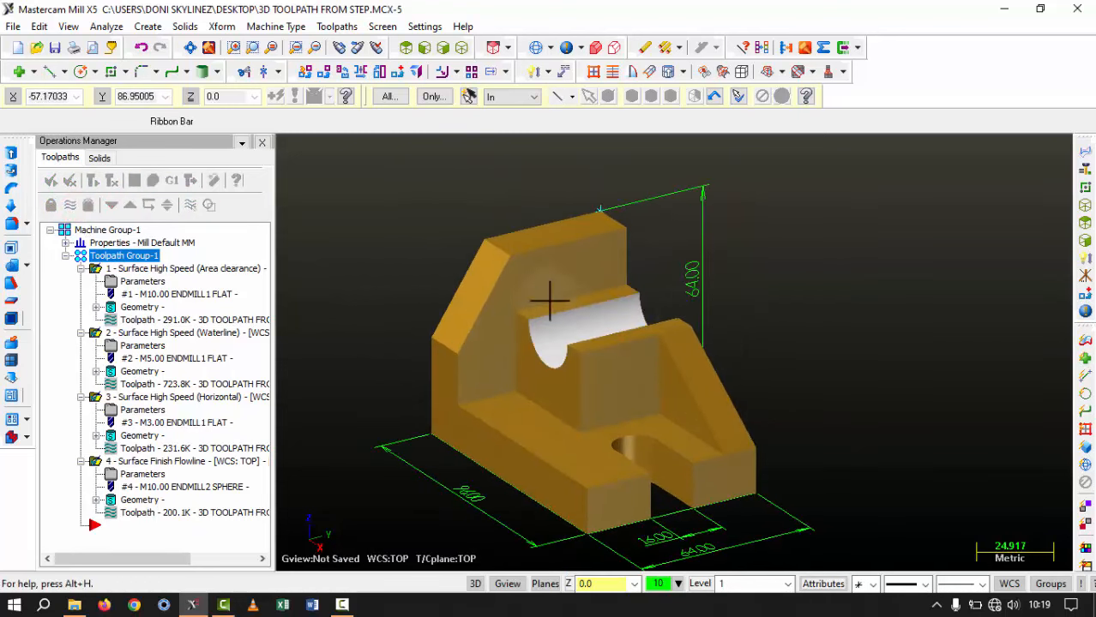
Open Verify for all operations and define a 96 x 64 x 64 mm box stock by picking the part's opposite bottom and top corners.
{"action": "left_click", "coordinate": [152, 180]}
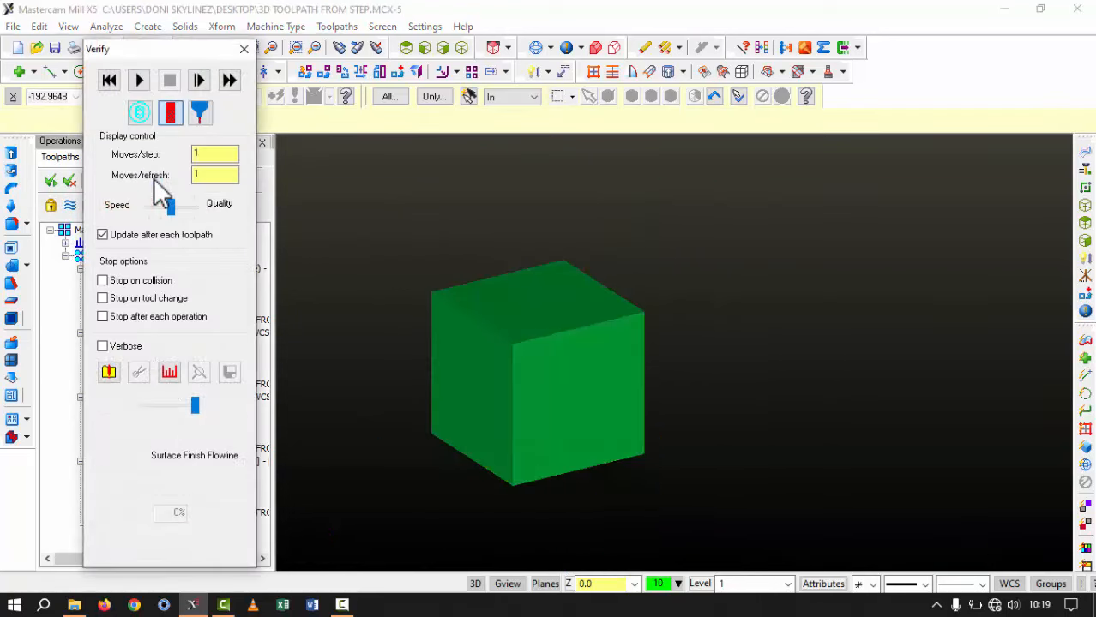
{"action": "left_click", "coordinate": [108, 374]}
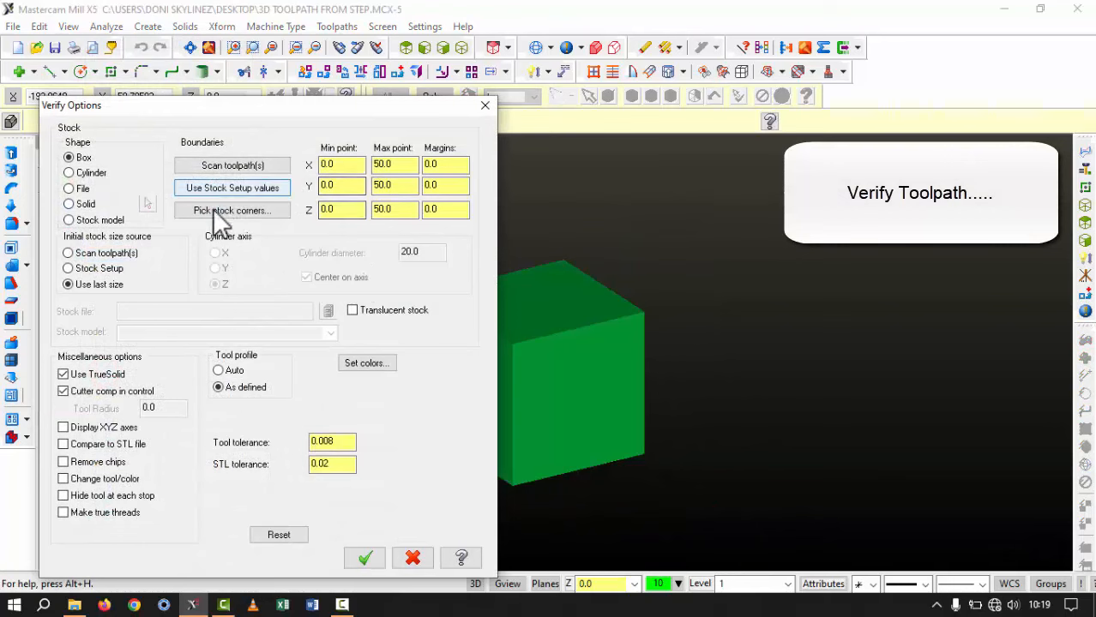
{"action": "left_click", "coordinate": [245, 211]}
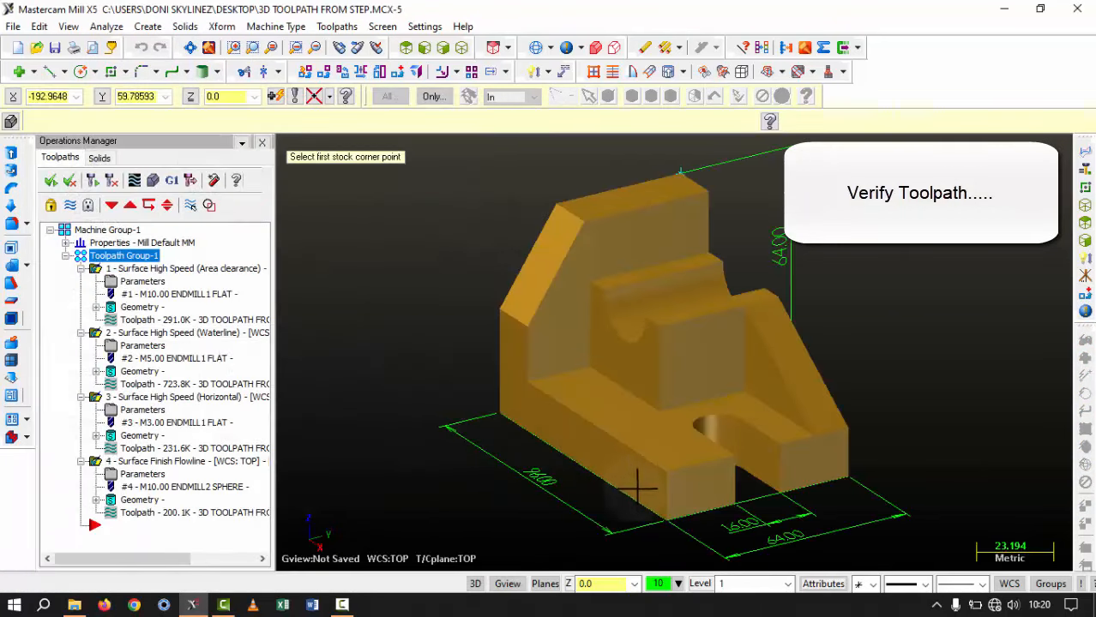
{"action": "left_click", "coordinate": [667, 521]}
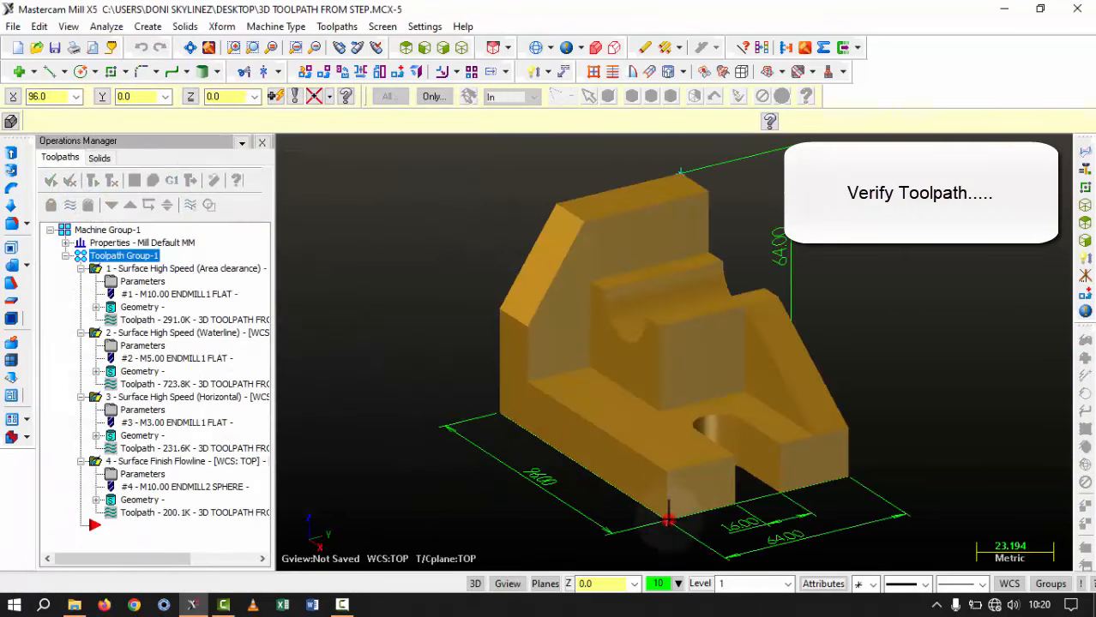
{"action": "left_click", "coordinate": [679, 174]}
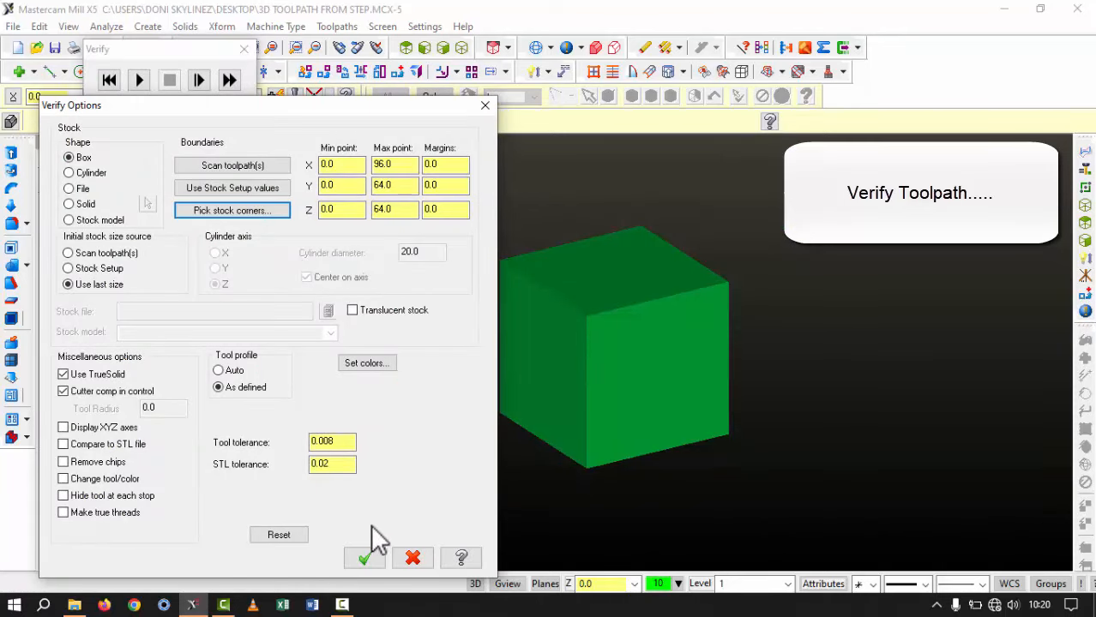
{"action": "left_click", "coordinate": [365, 558]}
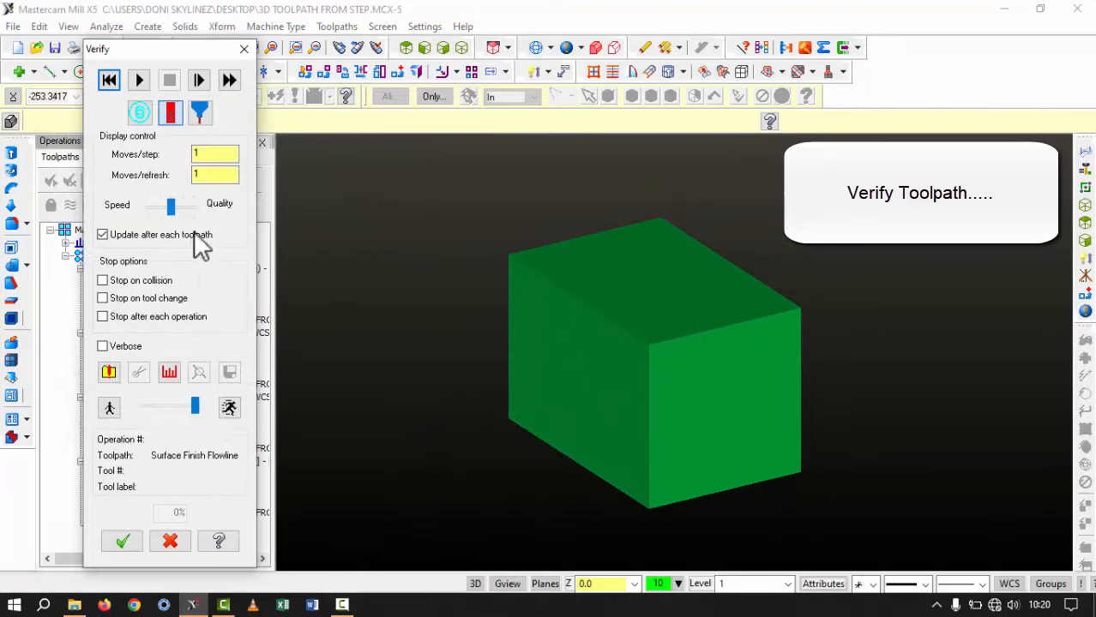
Set the verification to highest quality with tool and holder simulated at maximum speed, and run the simulation.
{"action": "left_click_drag", "start_coordinate": [168, 207], "coordinate": [193, 205]}
{"action": "left_click", "coordinate": [199, 113]}
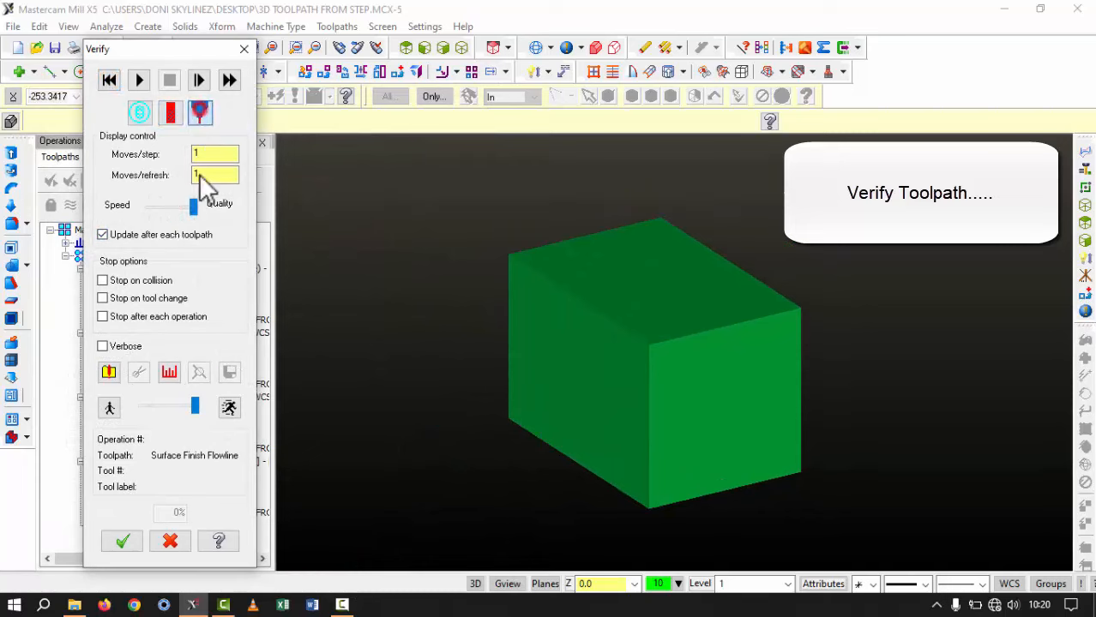
{"action": "left_click", "coordinate": [196, 405]}
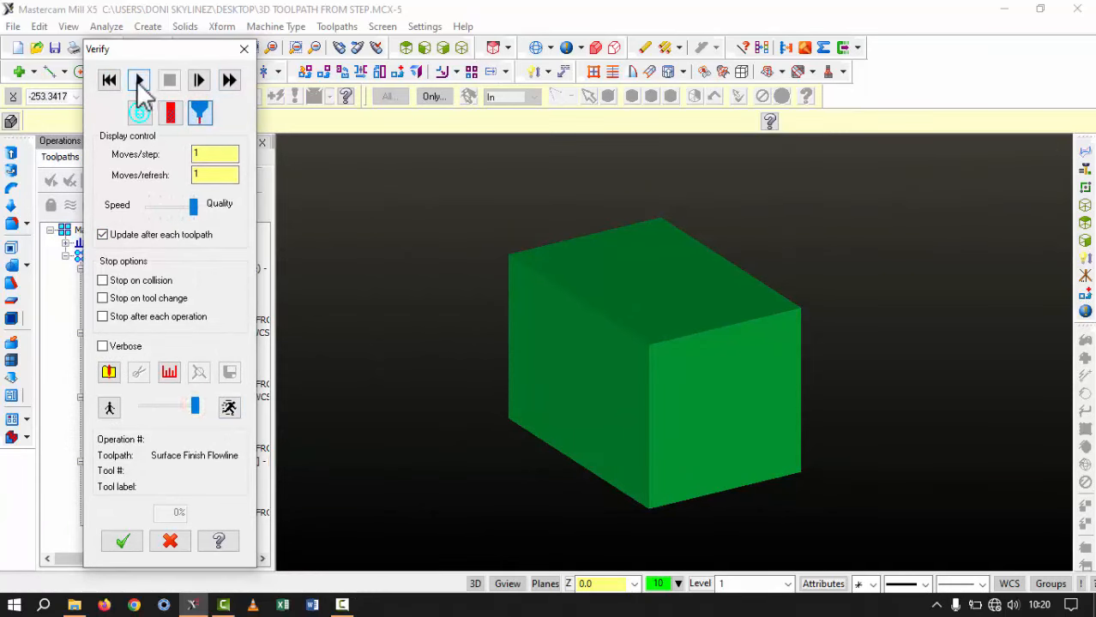
{"action": "left_click", "coordinate": [138, 81]}
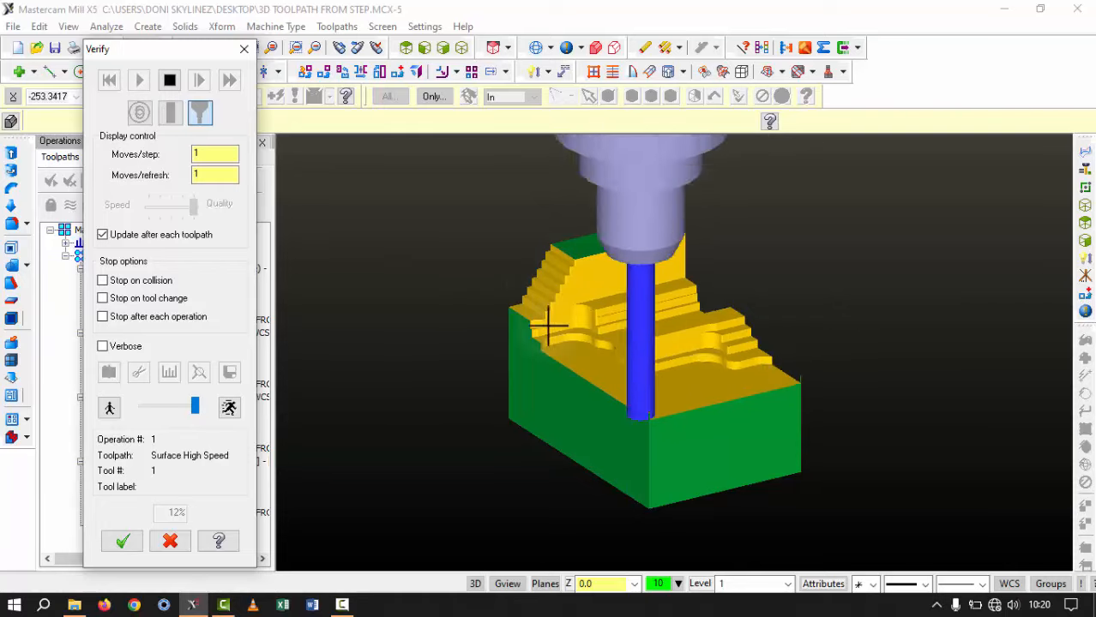
Examine the simulated machining of the slanted faces, semicircular groove and slot through all four operations until it completes.
{"action": "scroll", "coordinate": [643, 314], "scroll_direction": "up", "scroll_amount": 2}
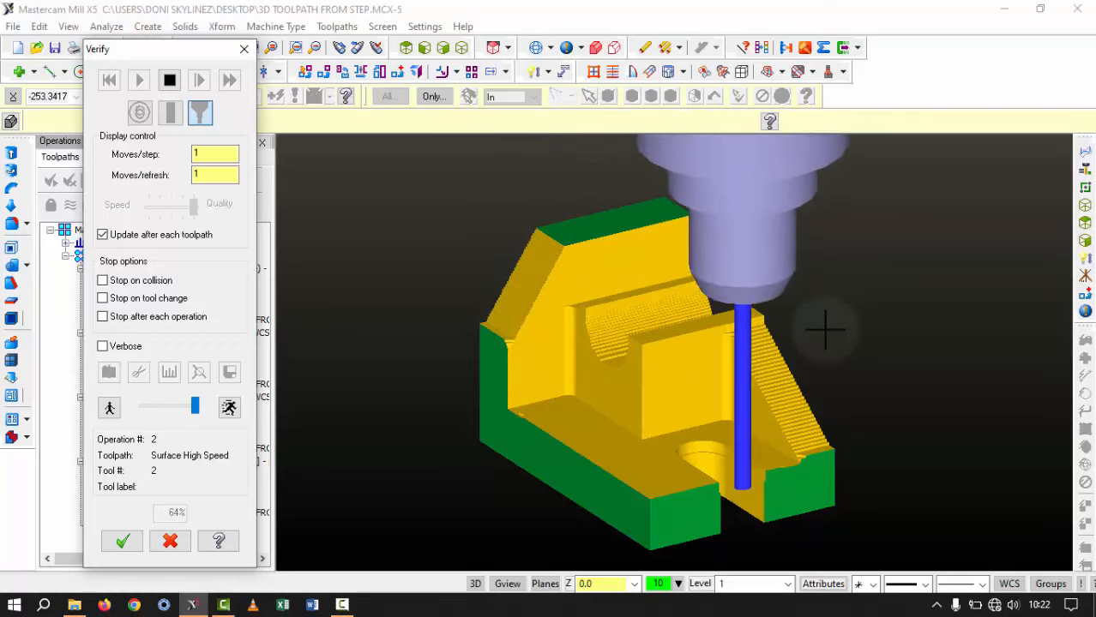
{"action": "mouse_move", "coordinate": [824, 329]}
{"action": "middle_mouse_down"}
{"action": "mouse_move", "coordinate": [788, 302]}
{"action": "mouse_move", "coordinate": [824, 321]}
{"action": "mouse_move", "coordinate": [805, 321]}
{"action": "middle_mouse_up"}
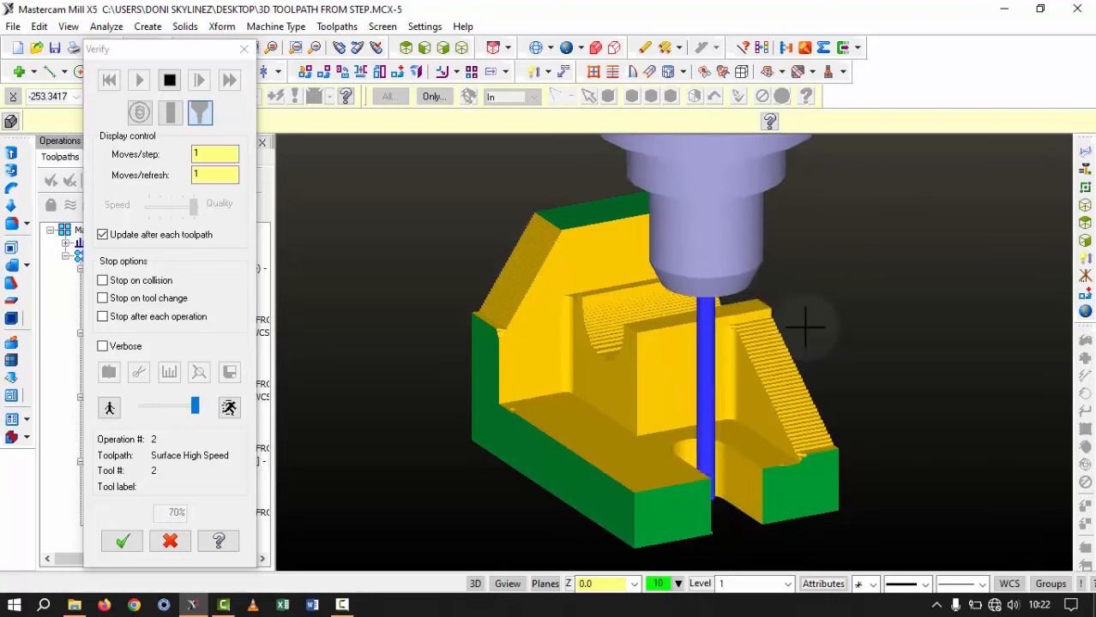
{"action": "scroll", "coordinate": [721, 301], "scroll_direction": "down", "scroll_amount": 3}
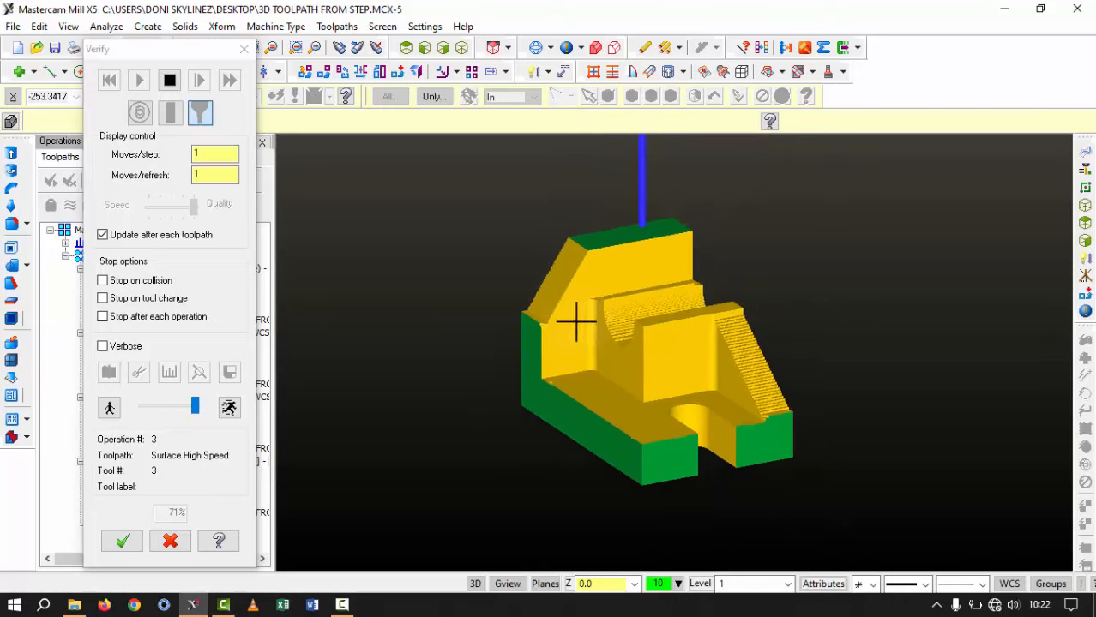
{"action": "scroll", "coordinate": [645, 277], "scroll_direction": "up", "scroll_amount": 1}
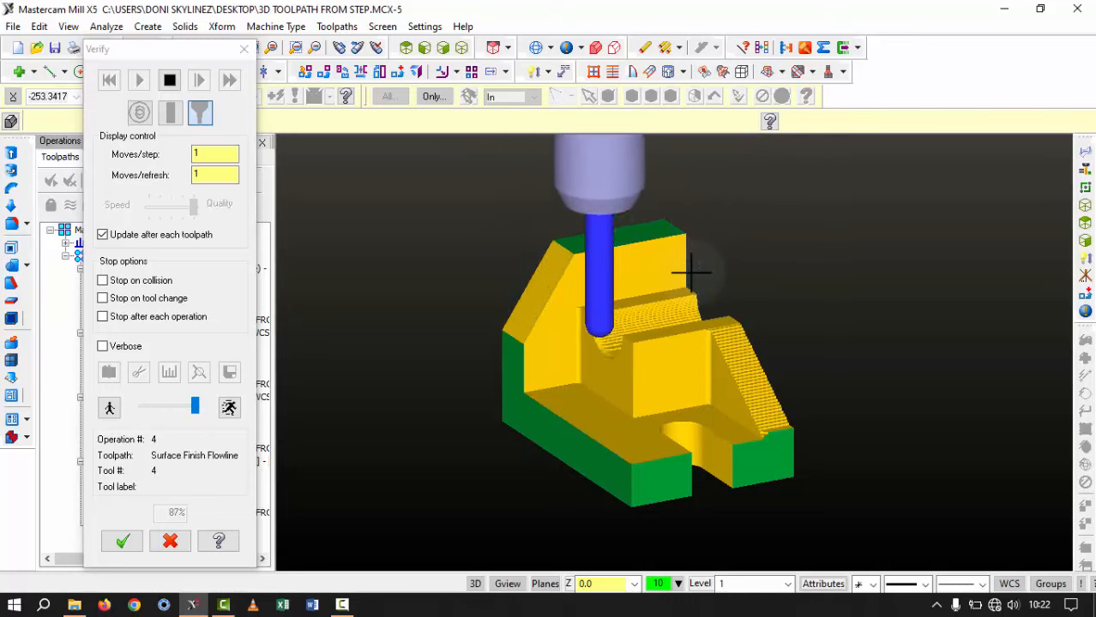
{"action": "scroll", "coordinate": [602, 293], "scroll_direction": "up", "scroll_amount": 2}
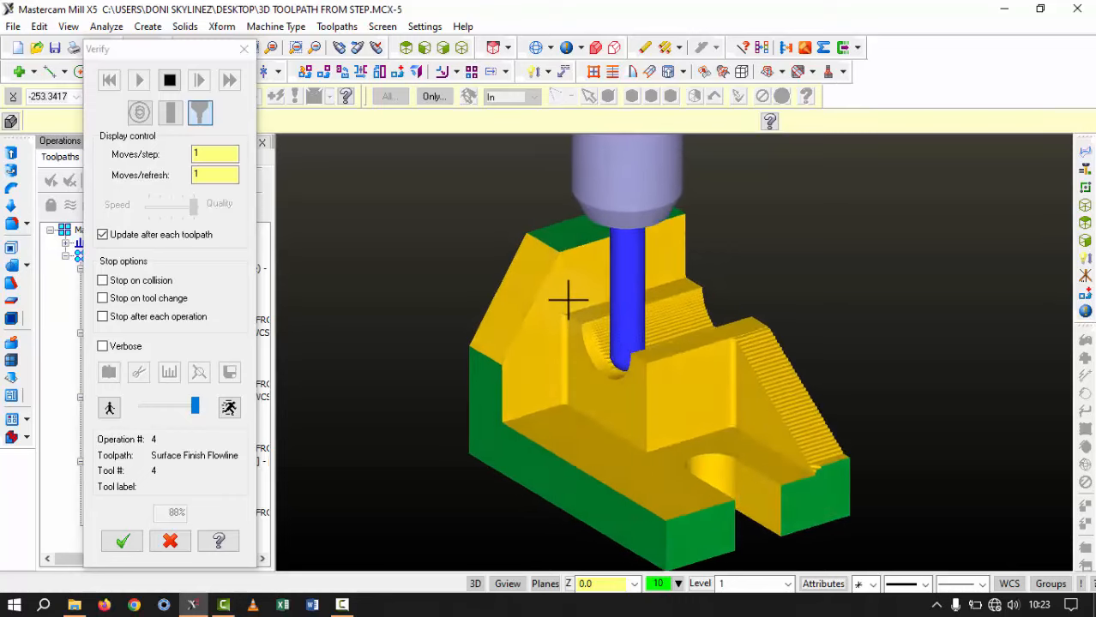
{"action": "middle_click_drag", "start_coordinate": [568, 300], "coordinate": [590, 311]}
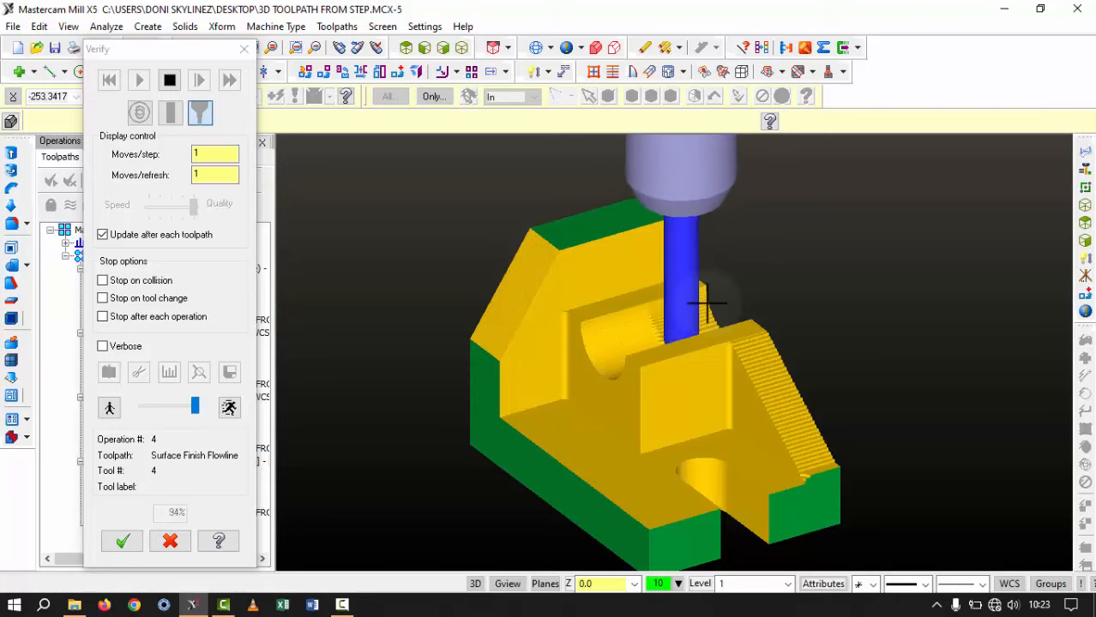
{"action": "scroll", "coordinate": [639, 346], "scroll_direction": "up", "scroll_amount": 5}
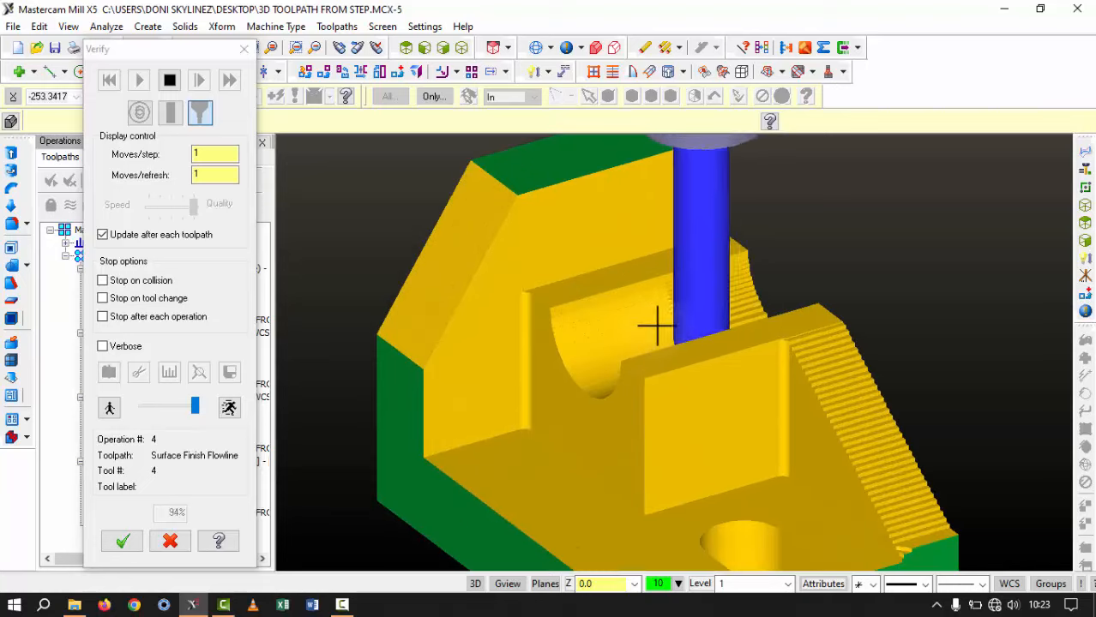
{"action": "scroll", "coordinate": [636, 309], "scroll_direction": "down", "scroll_amount": 5}
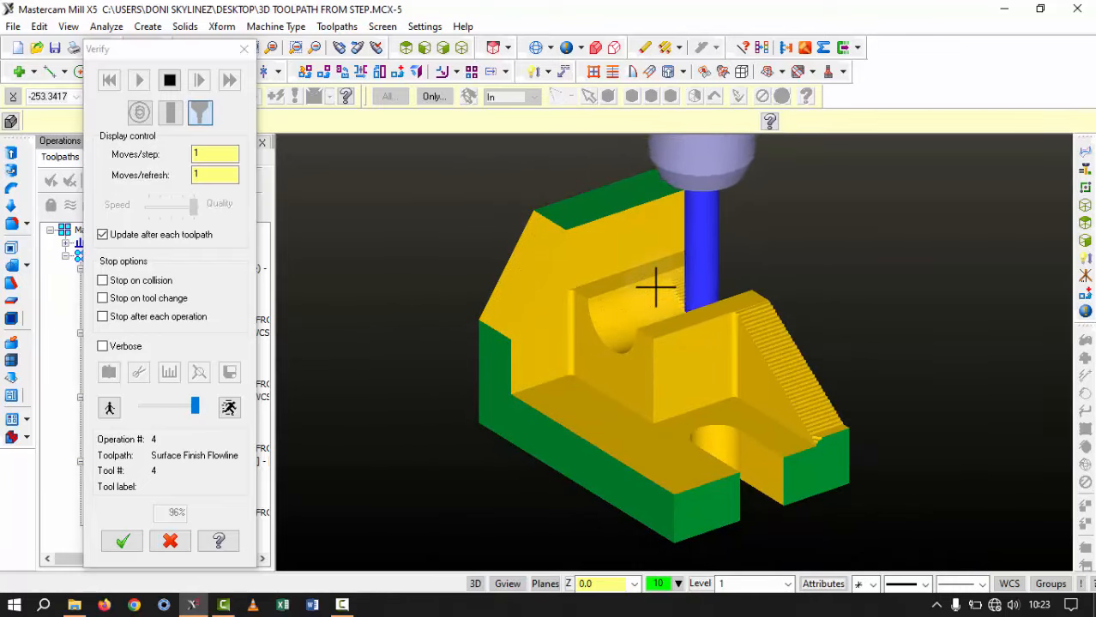
{"action": "scroll", "coordinate": [579, 317], "scroll_direction": "down", "scroll_amount": 4}
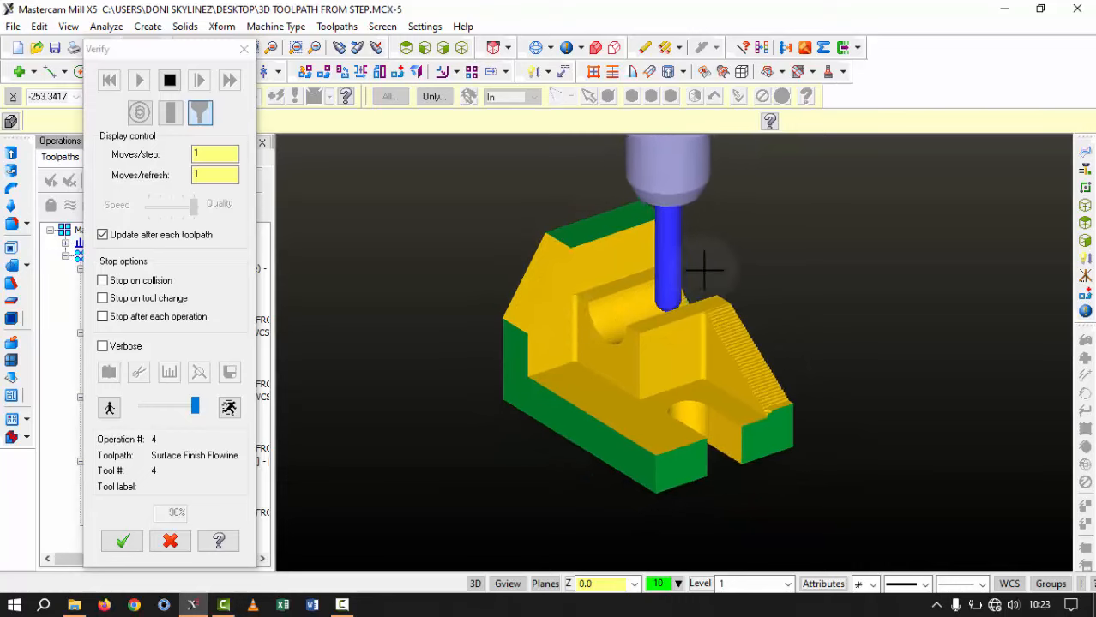
{"action": "scroll", "coordinate": [704, 270], "scroll_direction": "up", "scroll_amount": 3}
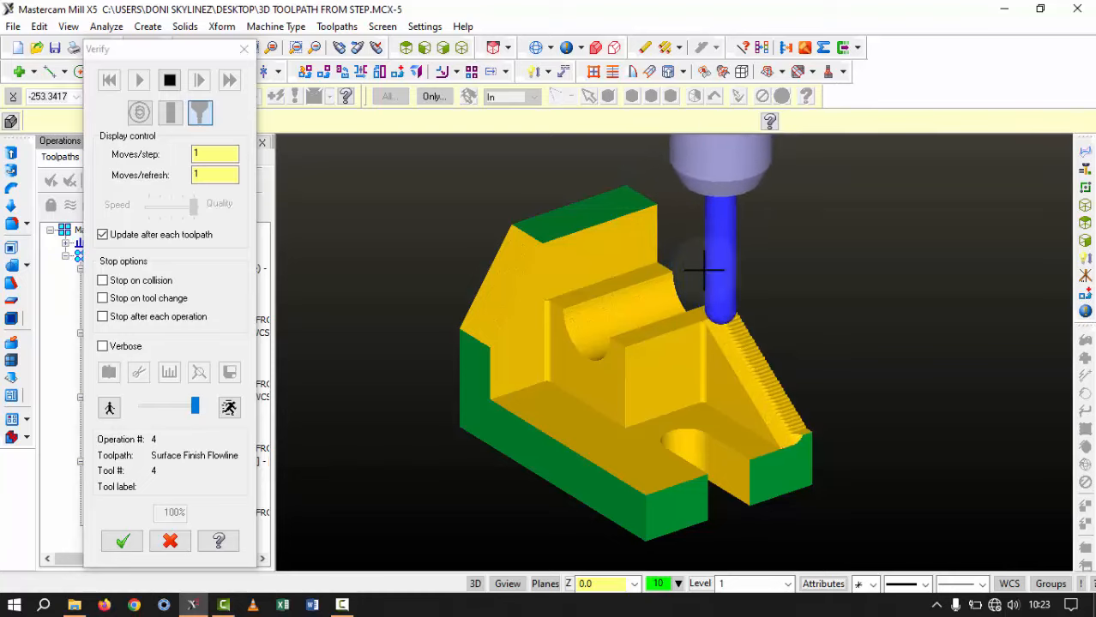
{"action": "scroll", "coordinate": [704, 270], "scroll_direction": "down", "scroll_amount": 3}
{"action": "middle_click_drag", "start_coordinate": [704, 270], "coordinate": [723, 279]}
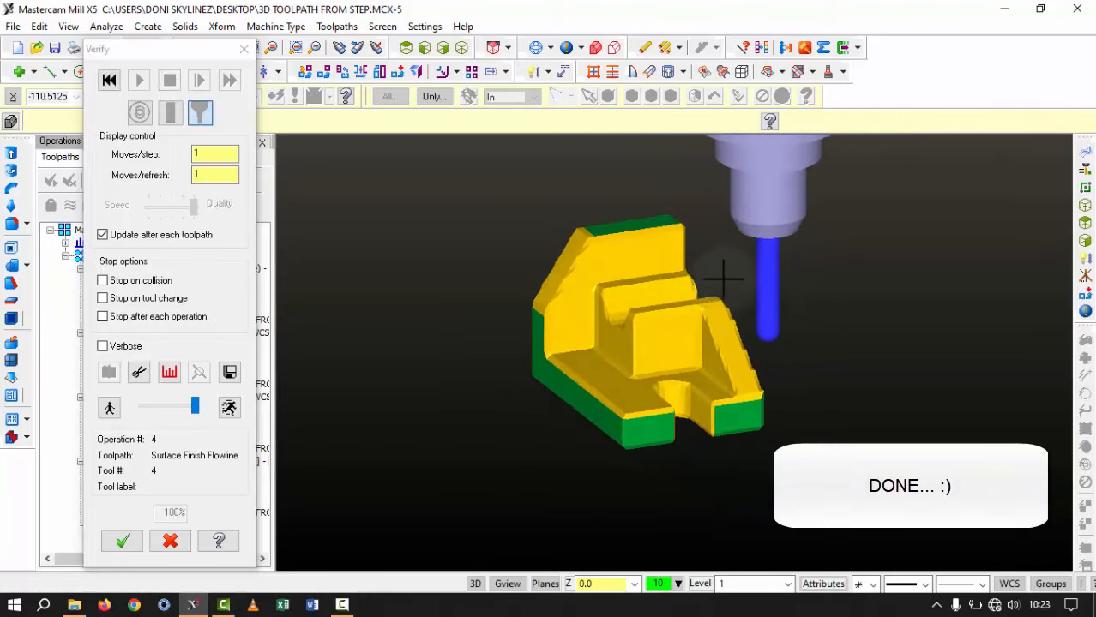